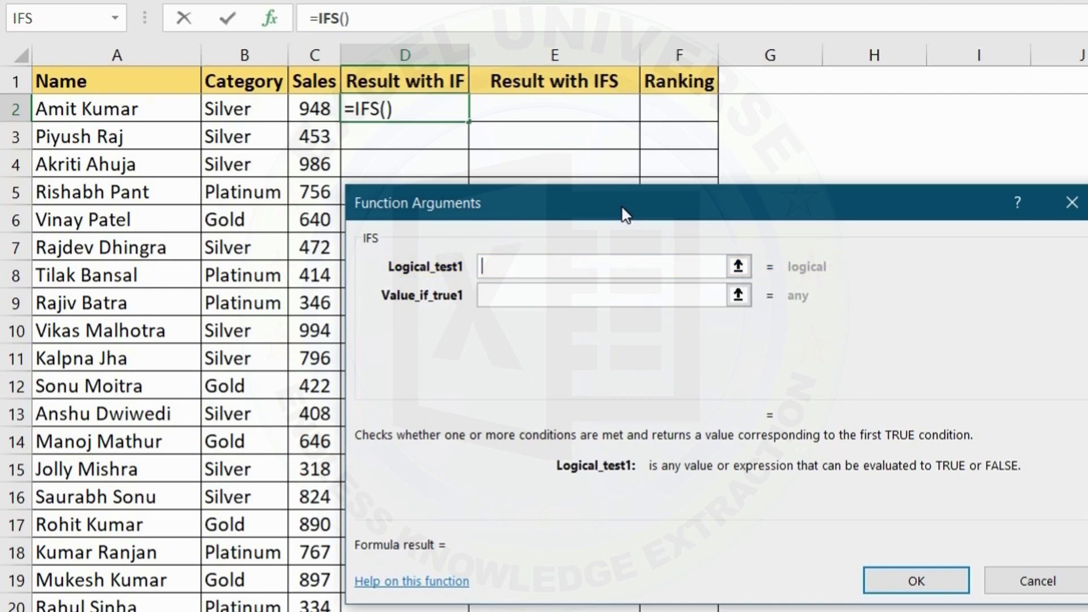
Examine the IFS function's logical test and value arguments, from the first pair through the 127th, and cancel the formula in D2
key("Tab")
key("Tab")
key("Tab")
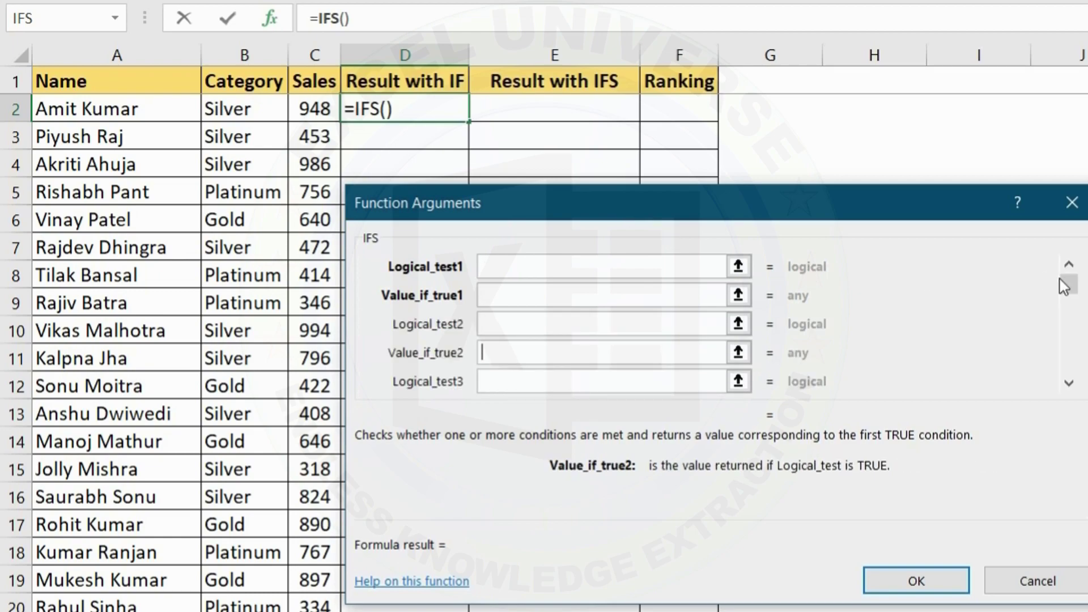
left_click_drag(1068, 408, 1068, 409)
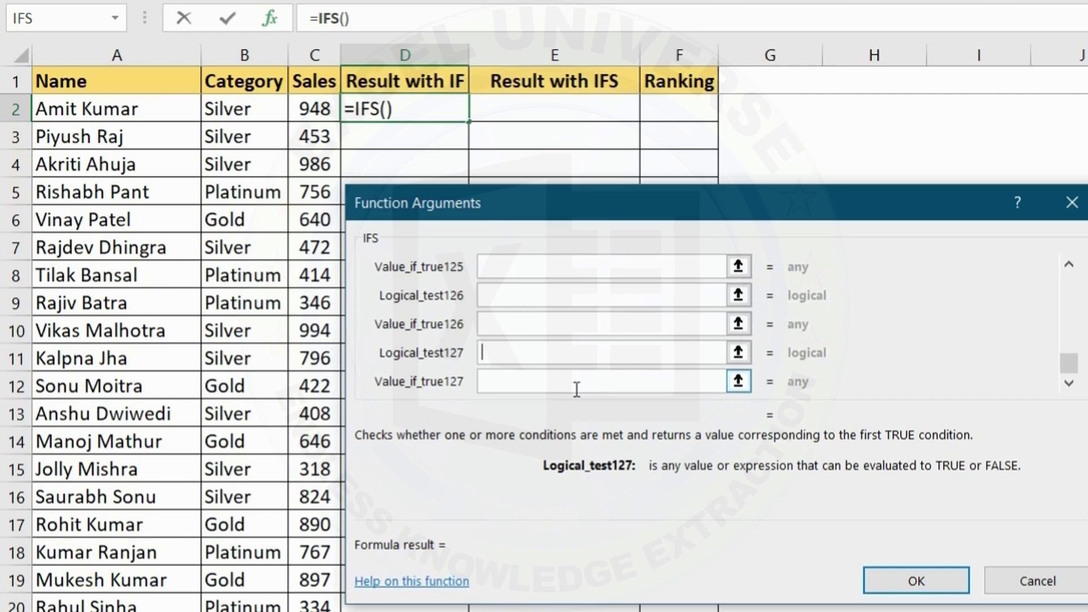
left_click_drag(1077, 371, 1075, 277)
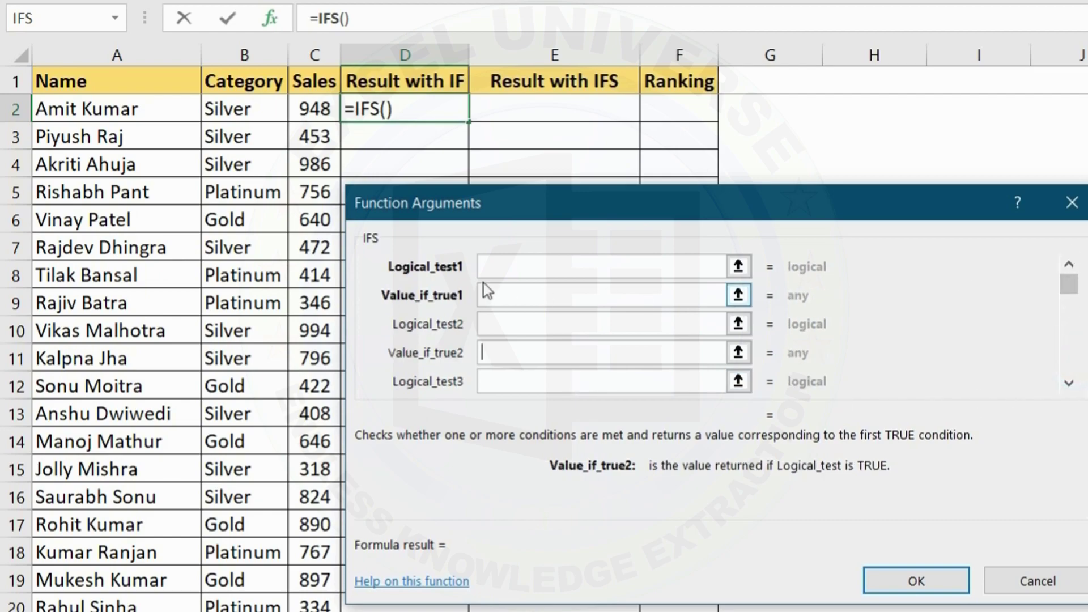
left_click(522, 305)
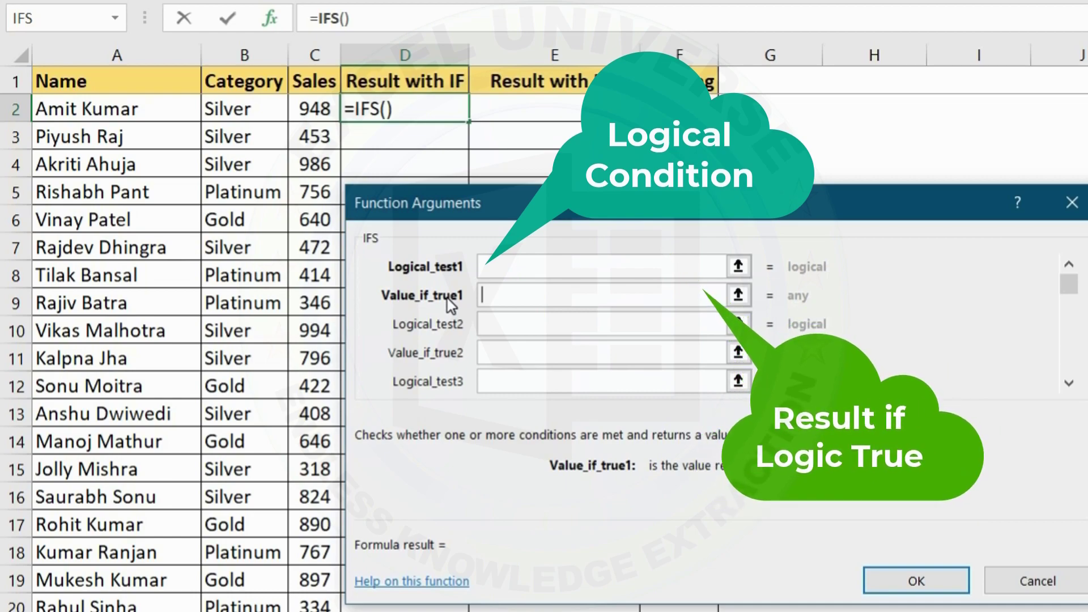
left_click(493, 323)
left_click(503, 350)
left_click(509, 381)
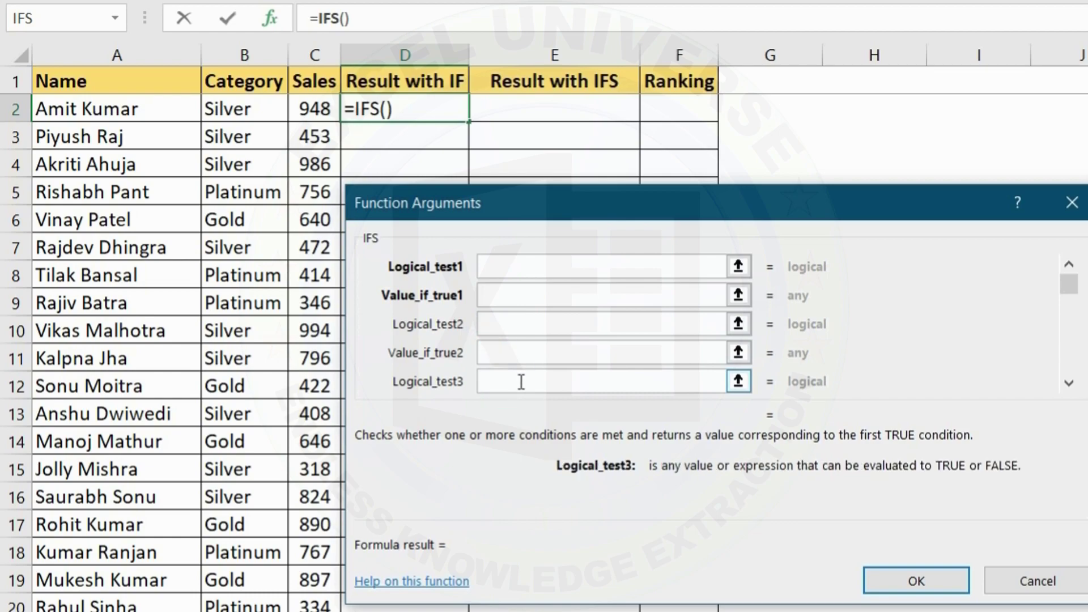
left_click(1068, 384)
left_click(1069, 384)
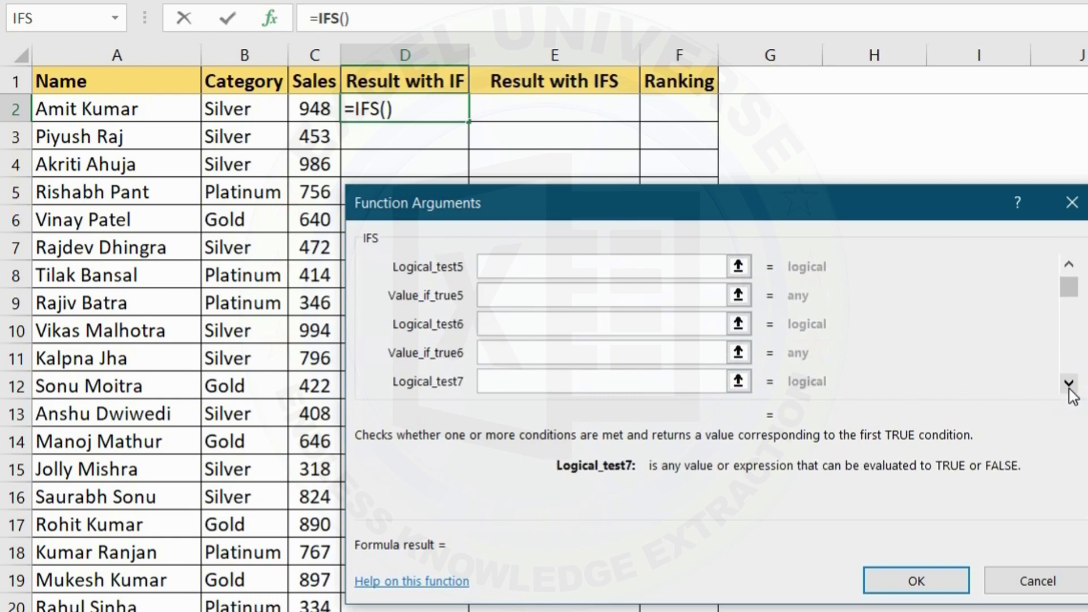
left_click_drag(1072, 281, 1069, 274)
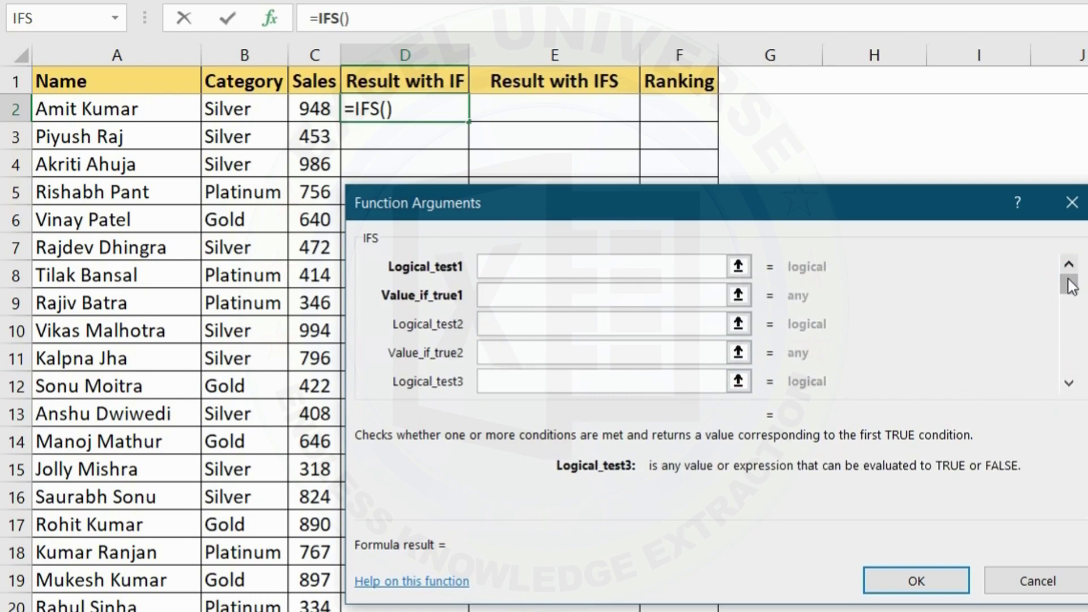
left_click(1025, 584)
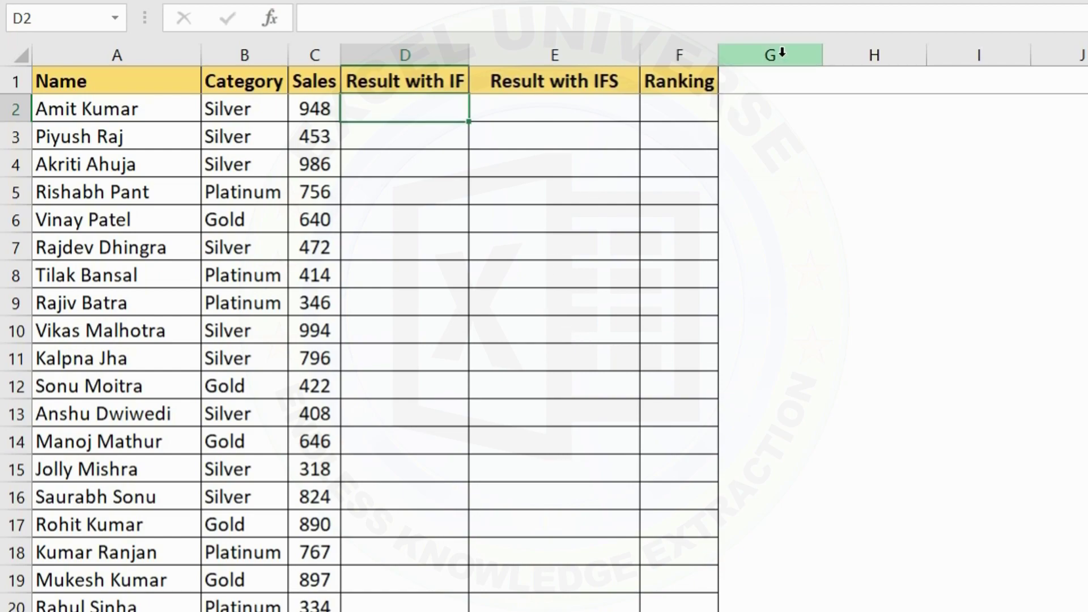
Examine the Silver, Gold and Platinum rows of the Category/Target table and the Category column of the sales list
left_click(836, 164)
left_click_drag(844, 137, 992, 228)
left_click_drag(847, 166, 963, 165)
left_click(965, 164)
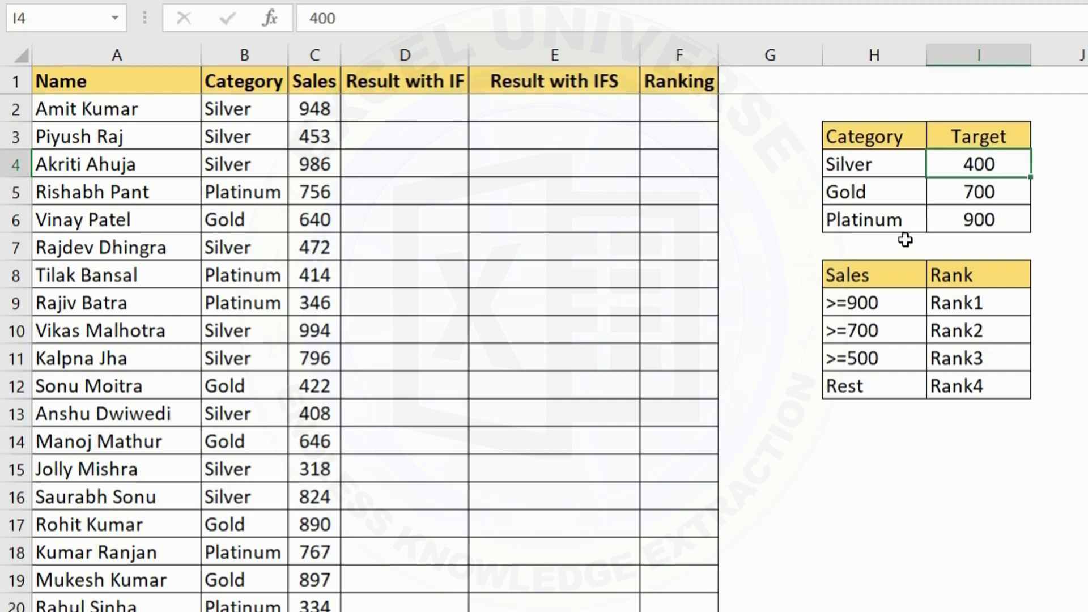
left_click_drag(850, 195, 980, 189)
left_click(980, 188)
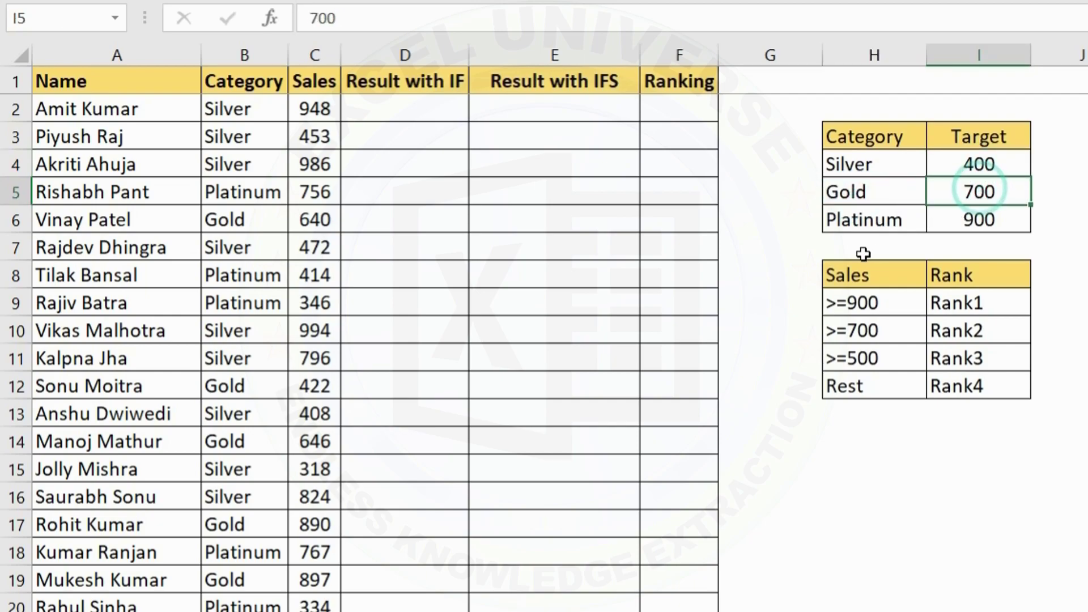
left_click(867, 219)
left_click(995, 218)
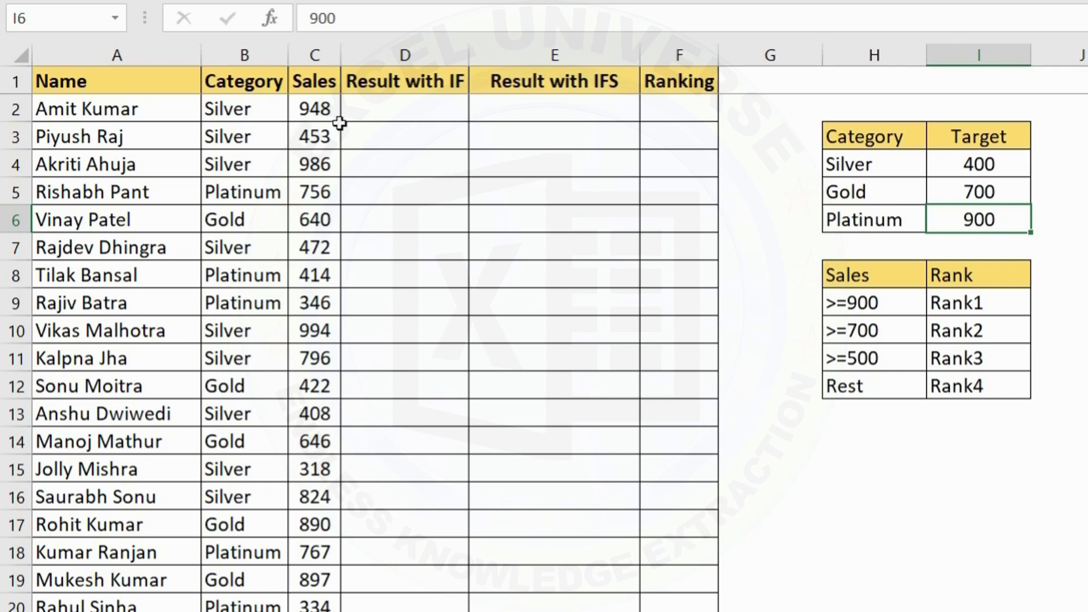
mouse_move(117, 55)
left_mouse_down()
mouse_move(250, 49)
mouse_move(273, 59)
left_mouse_up()
left_click(273, 58)
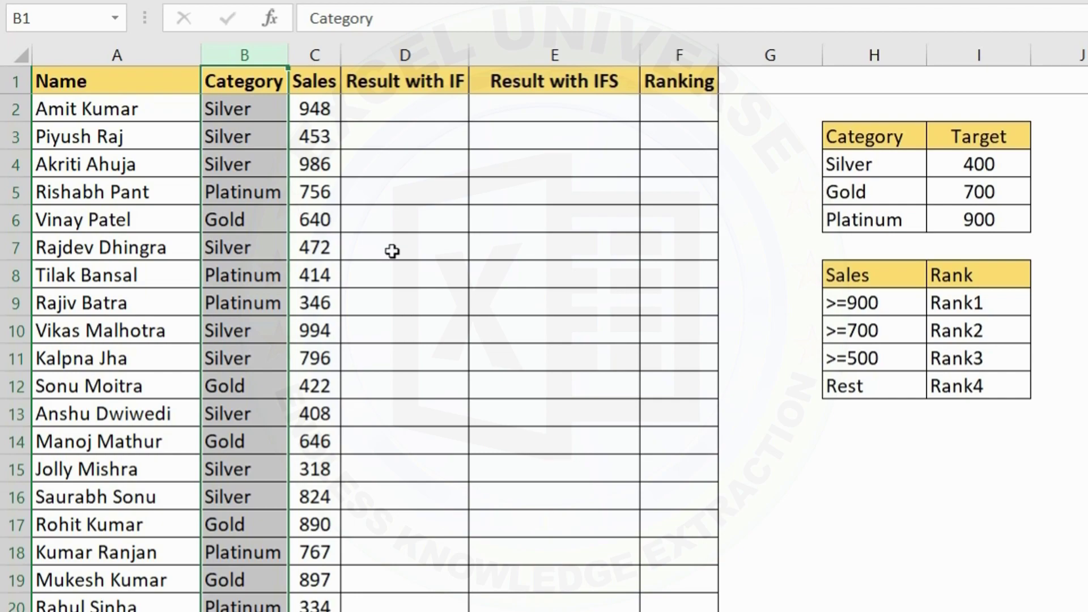
Start an IF formula in D2 that returns 400 when B2 equals "Silver"
left_click(418, 116)
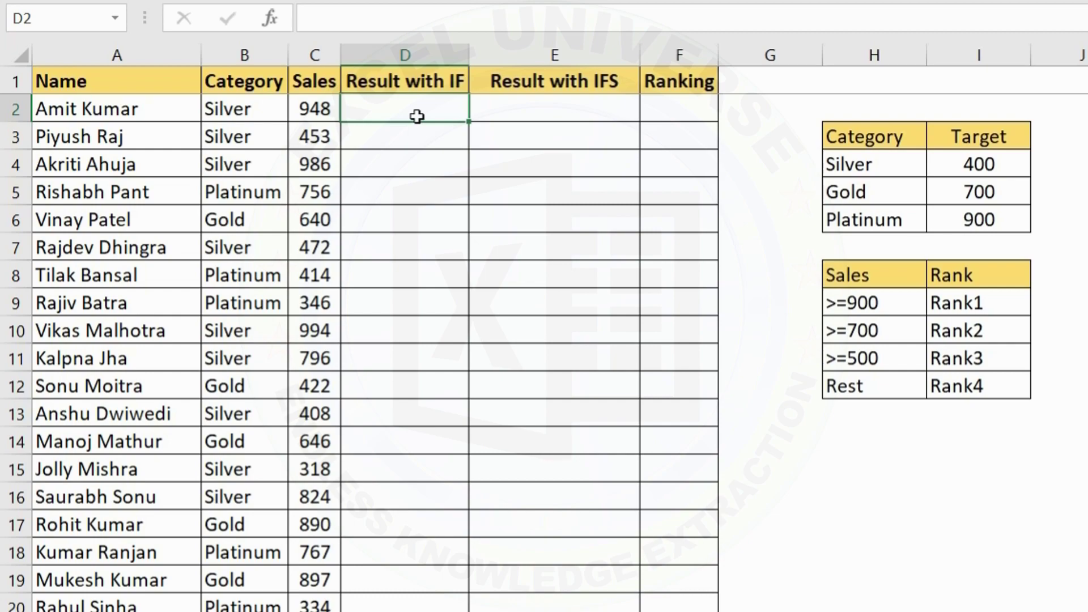
type("=if")
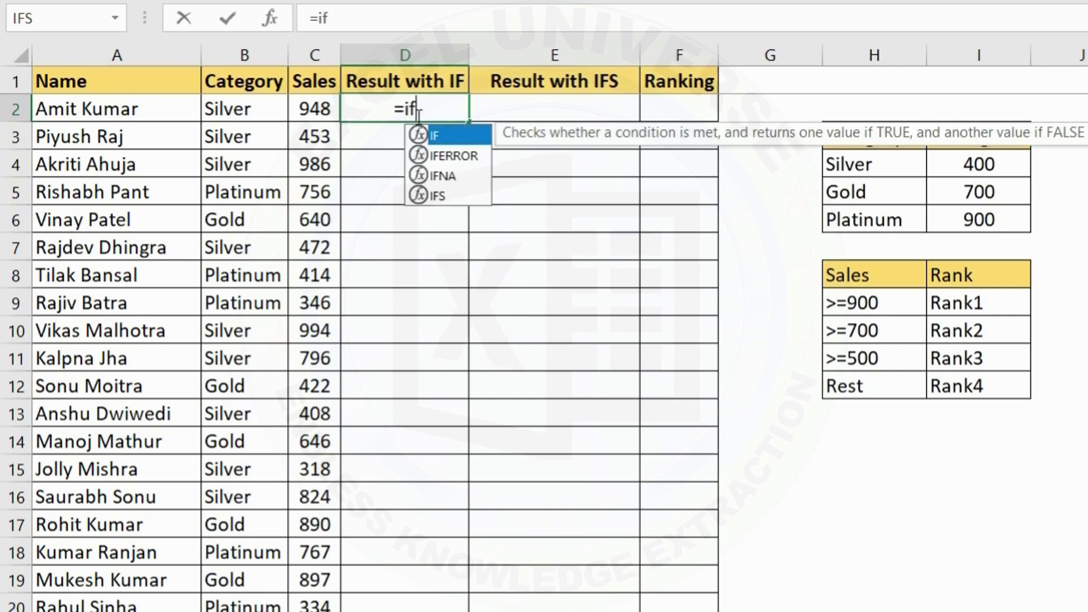
key("Tab")
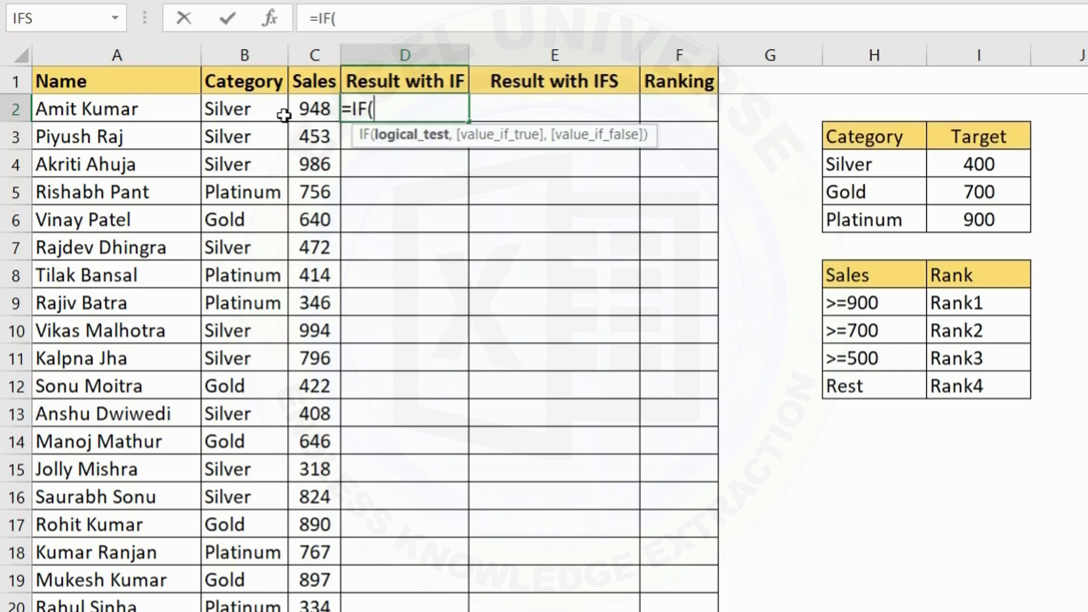
left_click(262, 109)
type("=\"Silv")
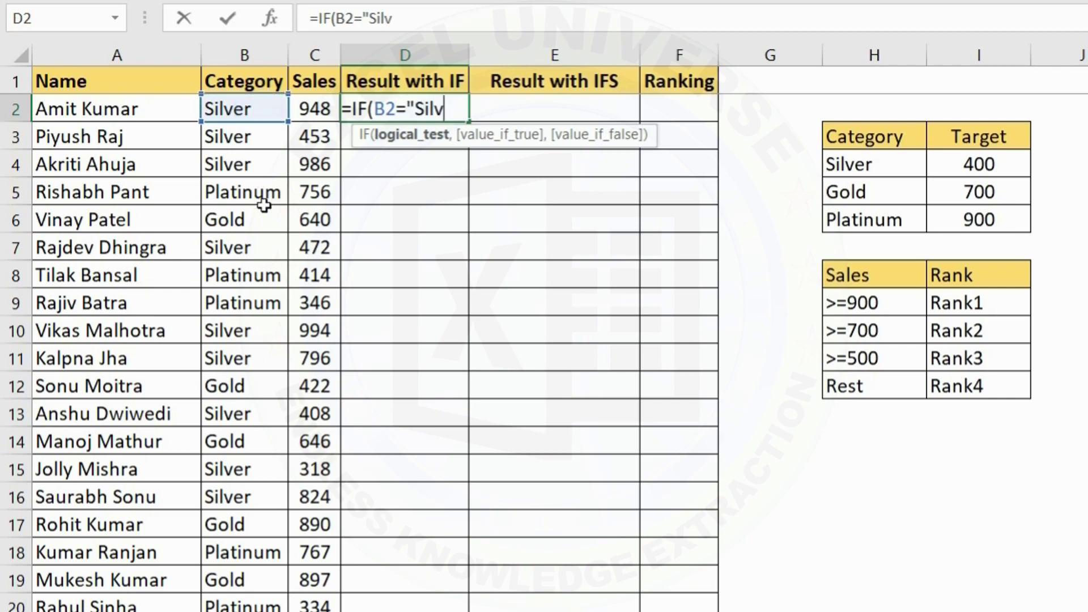
type("er\",")
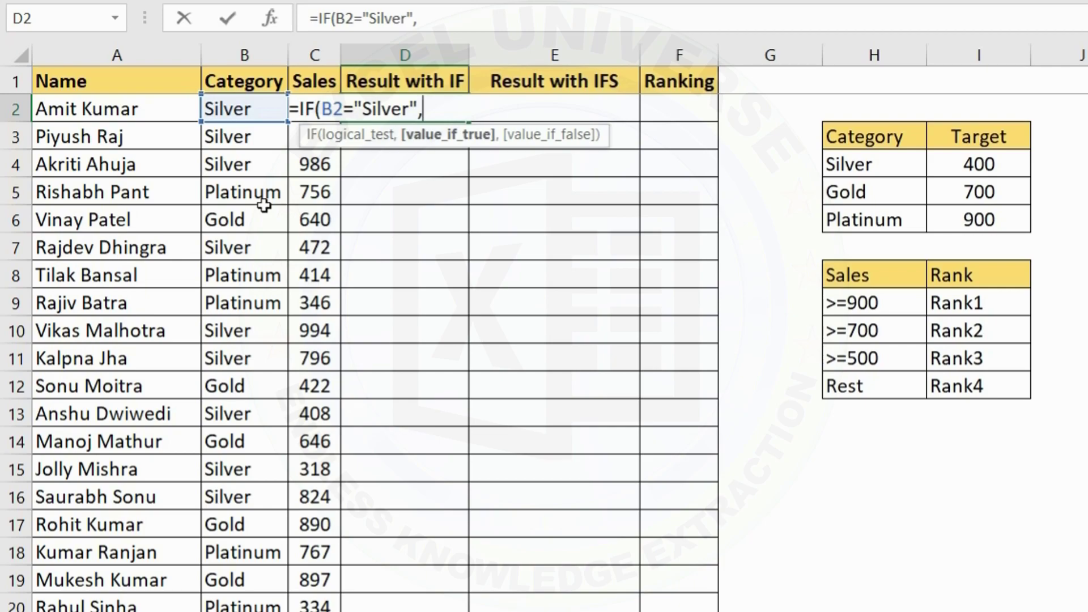
type("400,")
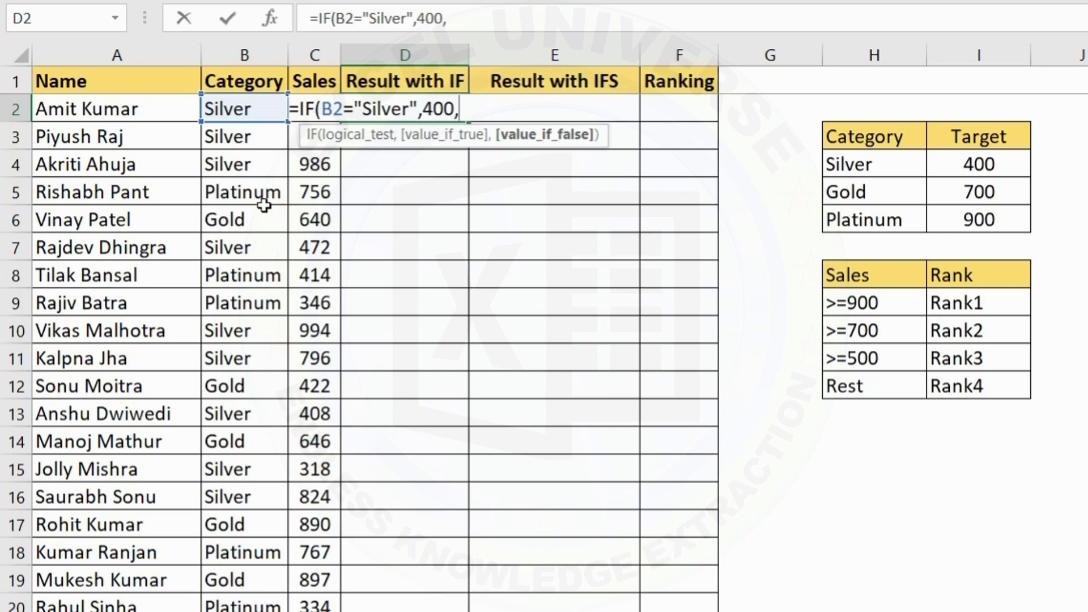
Complete the D2 formula with a nested IF returning 700 when B2 equals "Gold" and 900 otherwise
type("IF(")
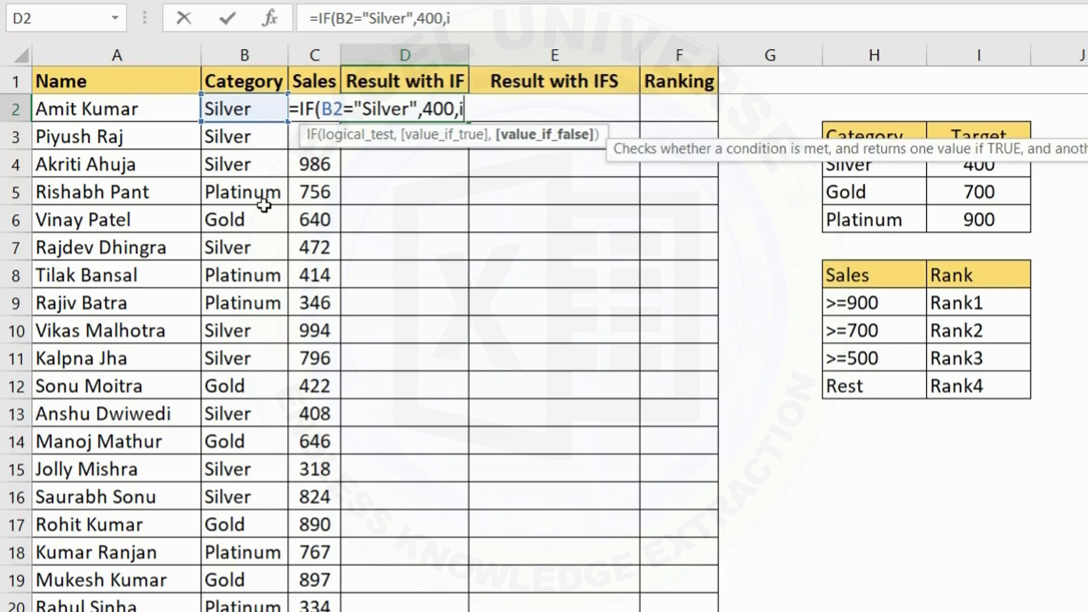
left_click(248, 108)
type("=")
type("\"Gold\"")
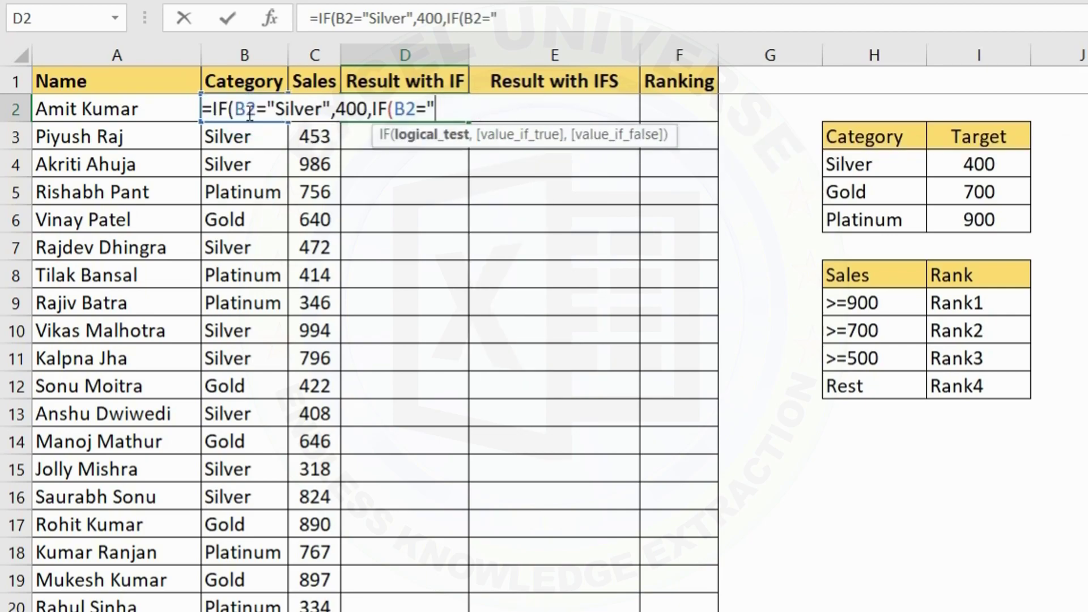
type(",")
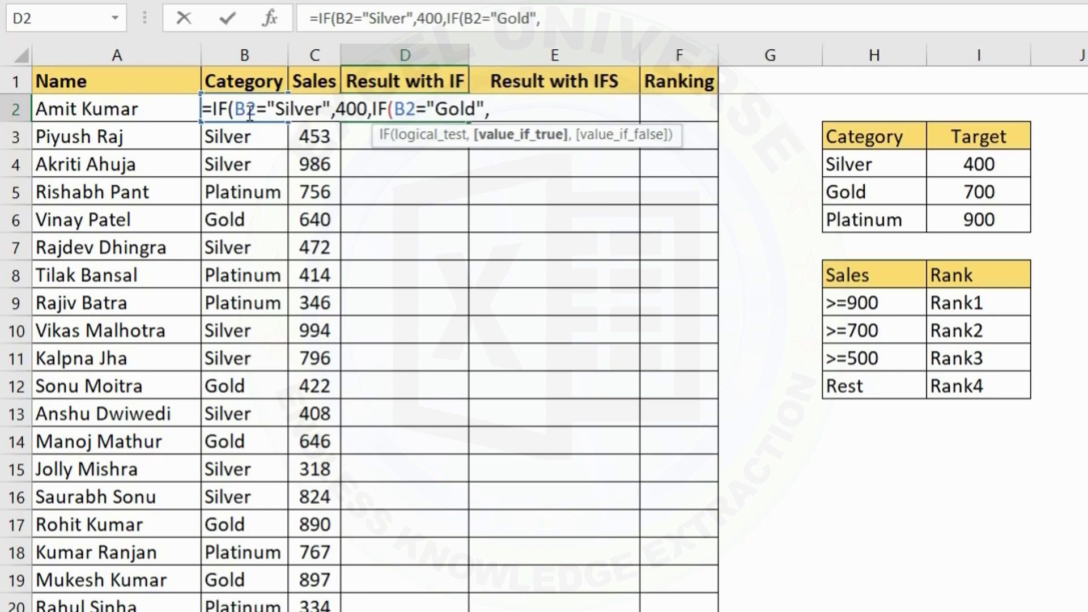
type("700,")
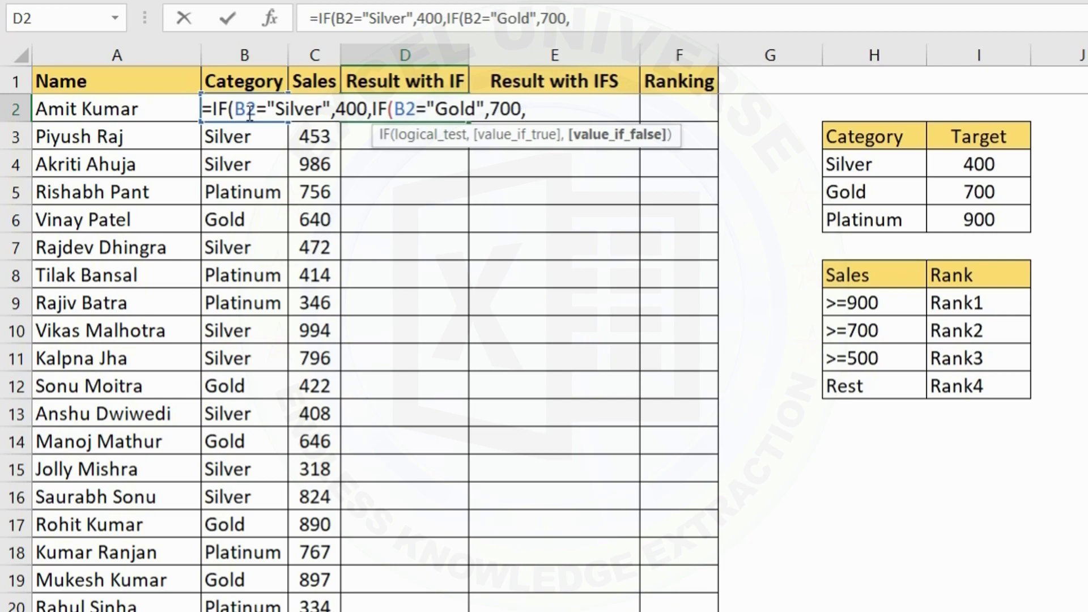
type("900")
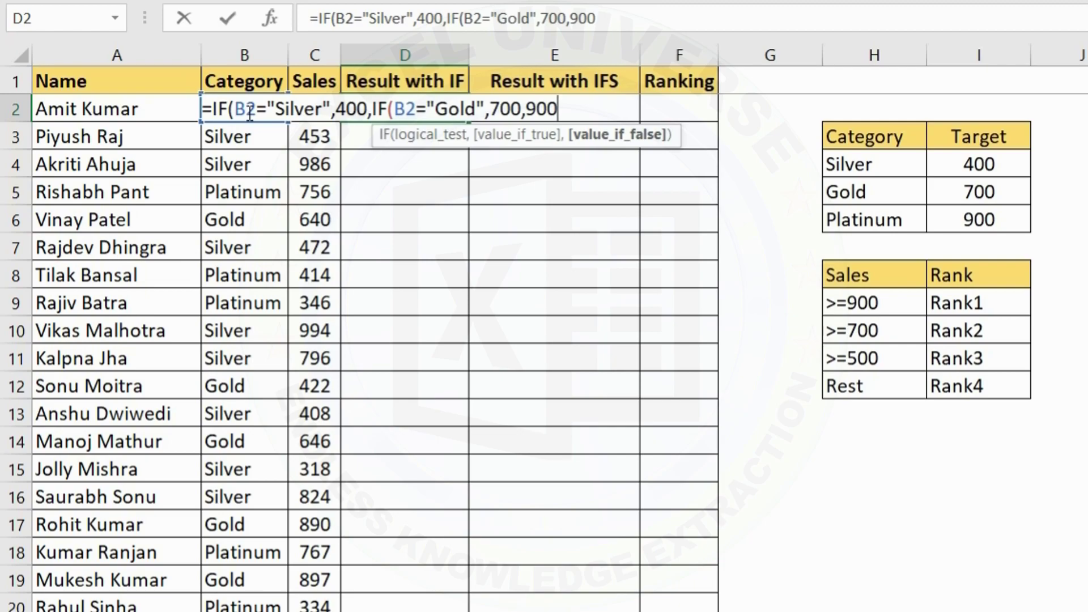
type("))")
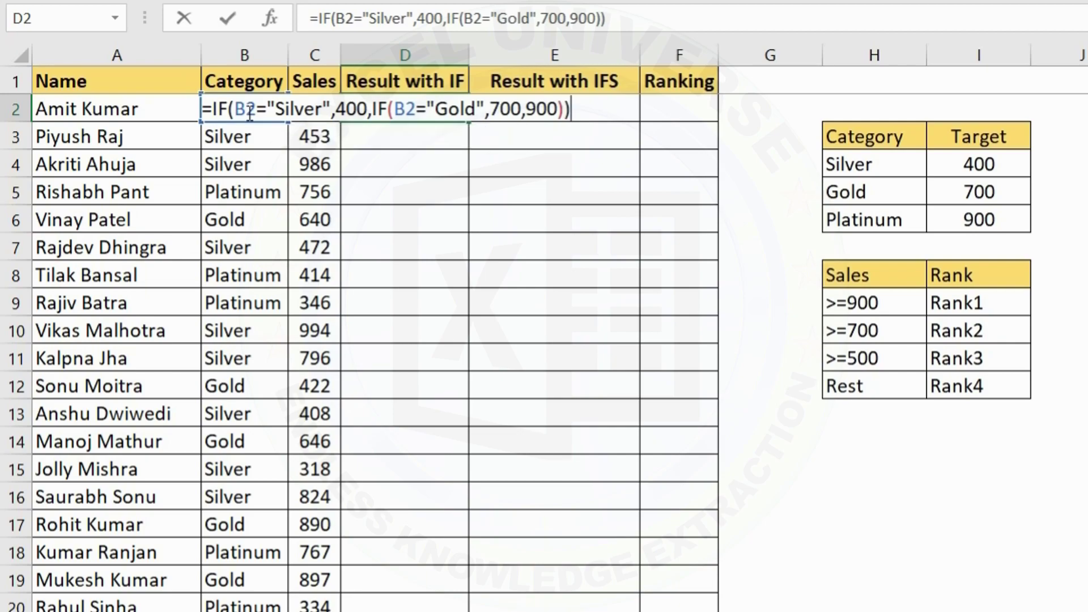
key("Return")
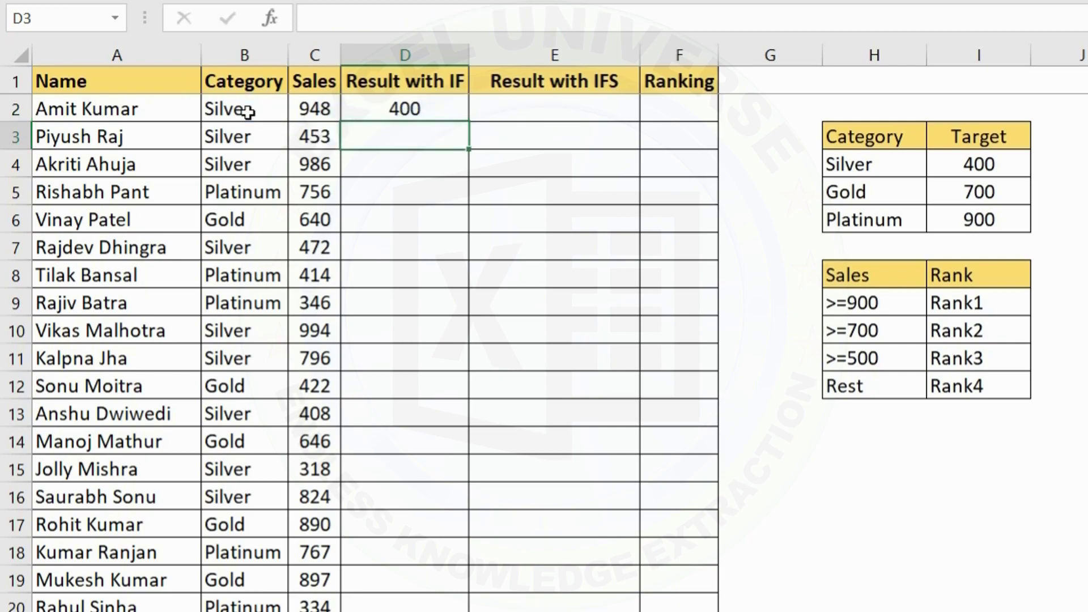
Fill the D2 formula down the Result with IF column and check the results against the Category/Target table
left_click(379, 107)
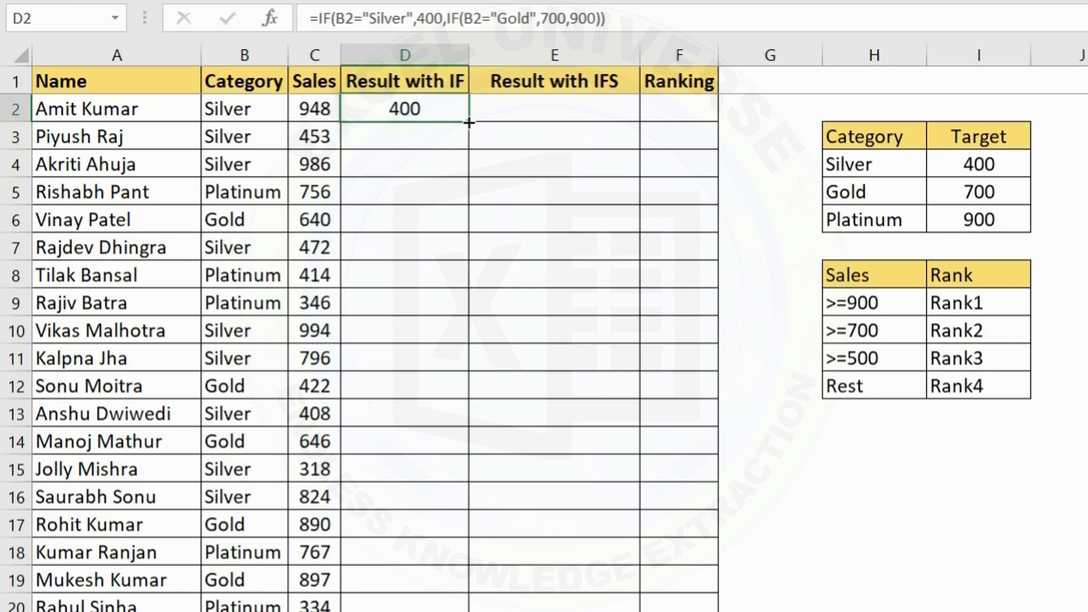
double_click(471, 120)
left_click_drag(431, 99, 405, 611)
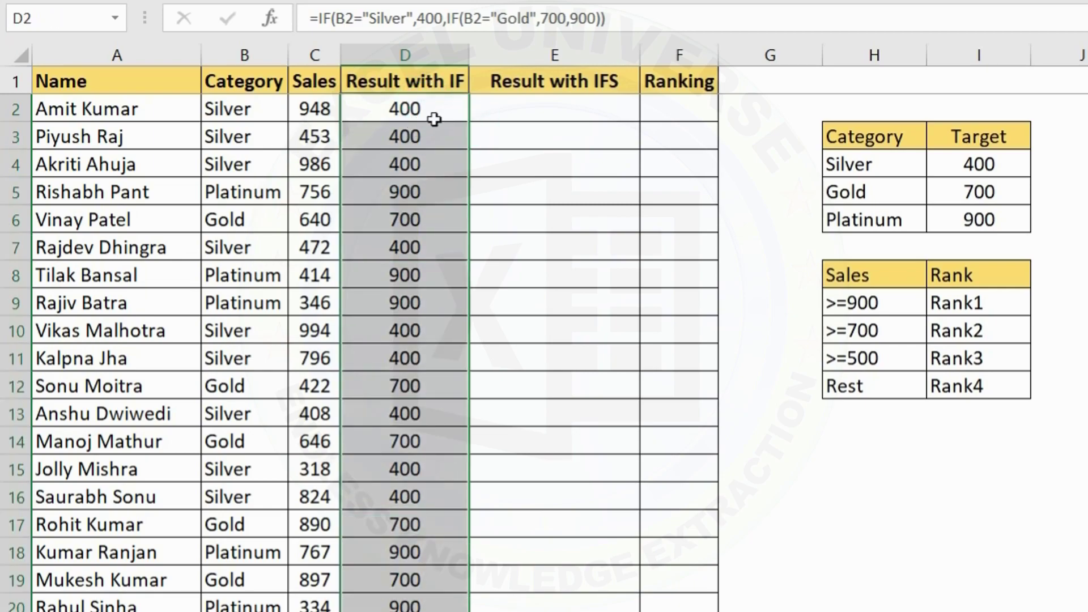
left_click_drag(853, 138, 944, 215)
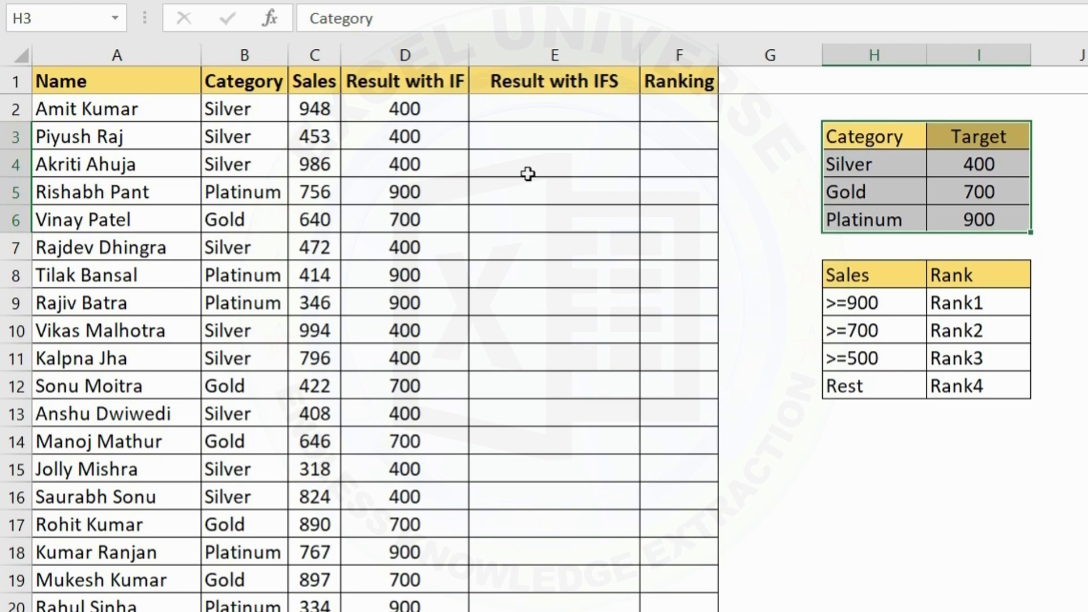
Review the nested IF formula in D2, focusing on its second IF
left_click(530, 111)
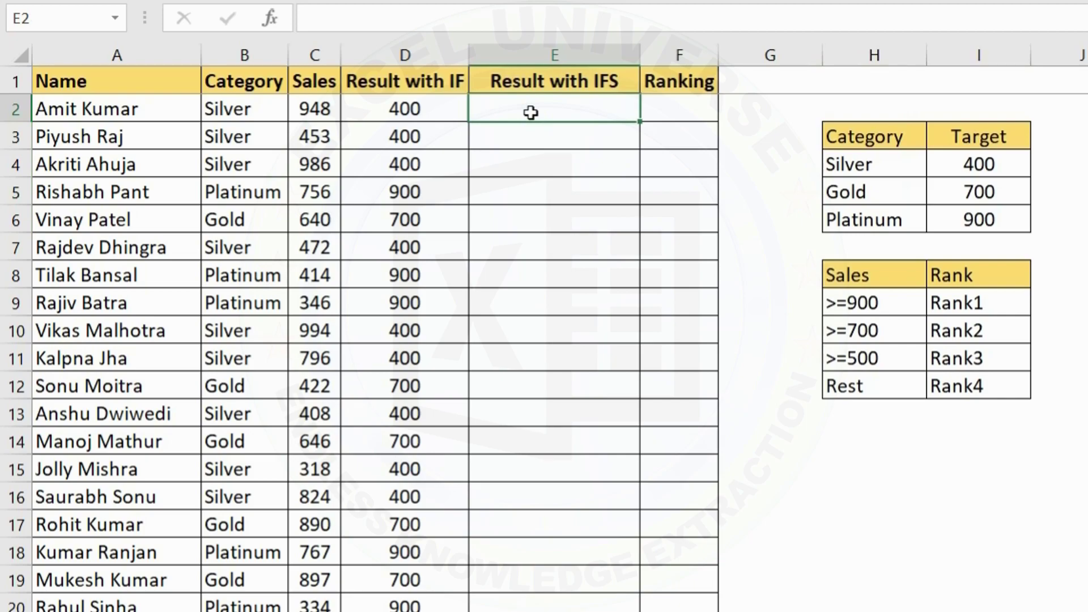
double_click(434, 110)
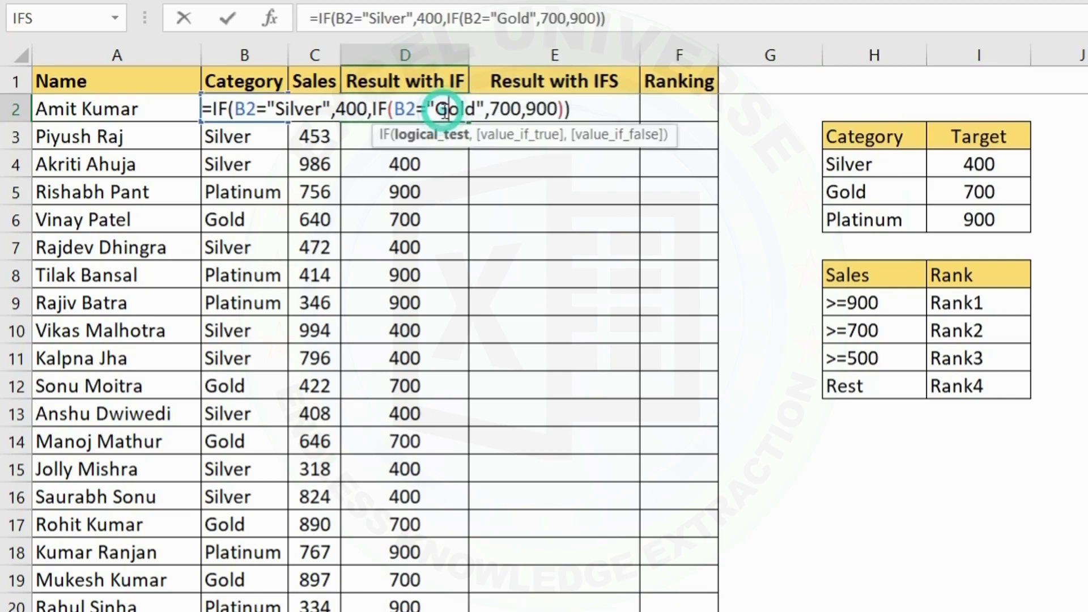
left_click(388, 113)
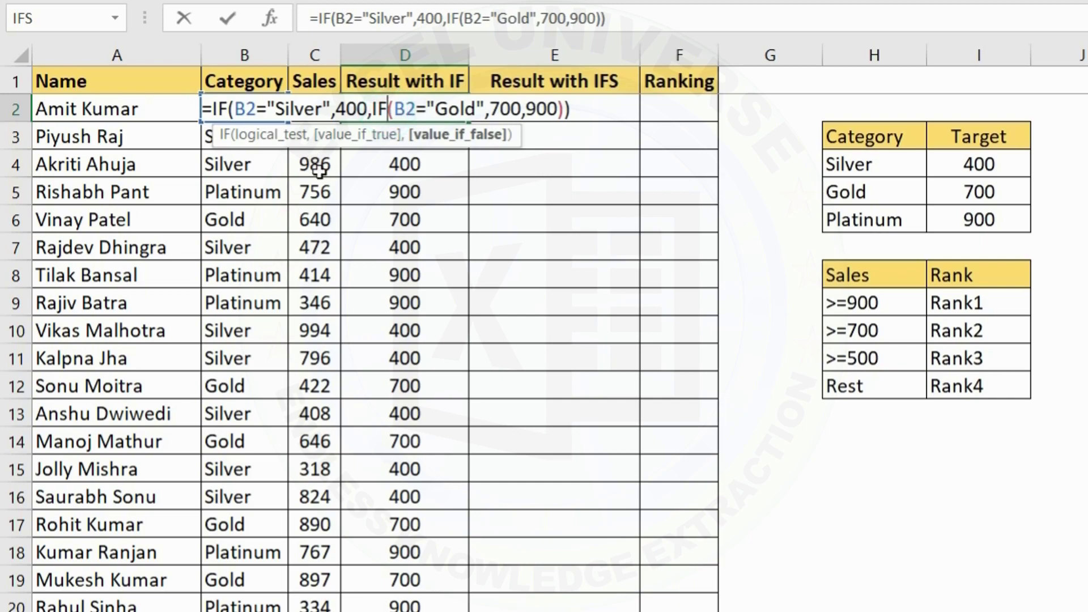
left_click(568, 194)
Start an IFS function in E2 with its function arguments dialog open, keeping the Category/Target table in view
left_click(561, 106)
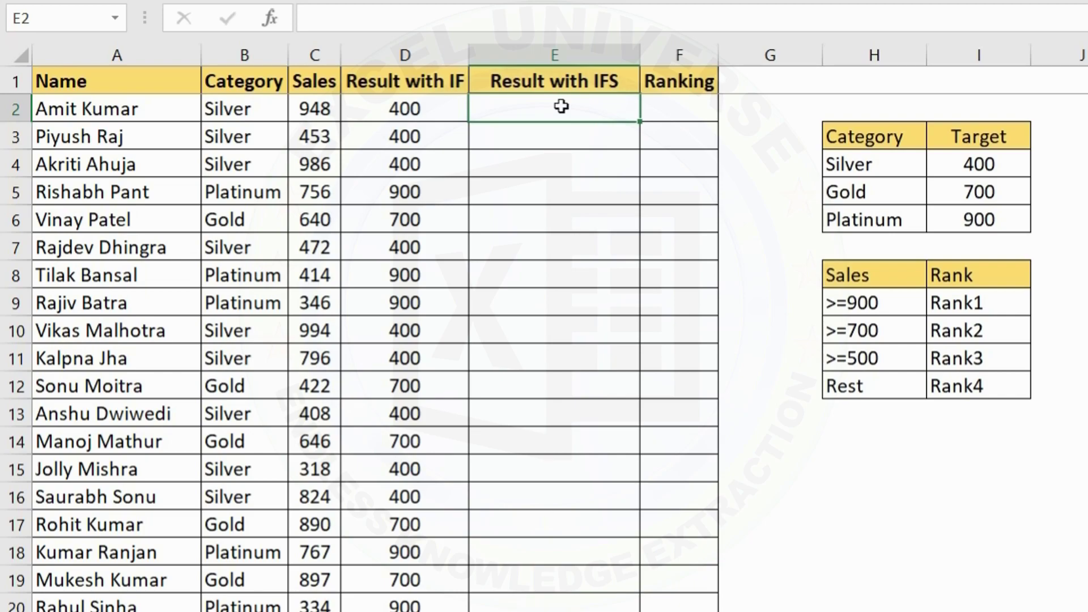
type("=ifs")
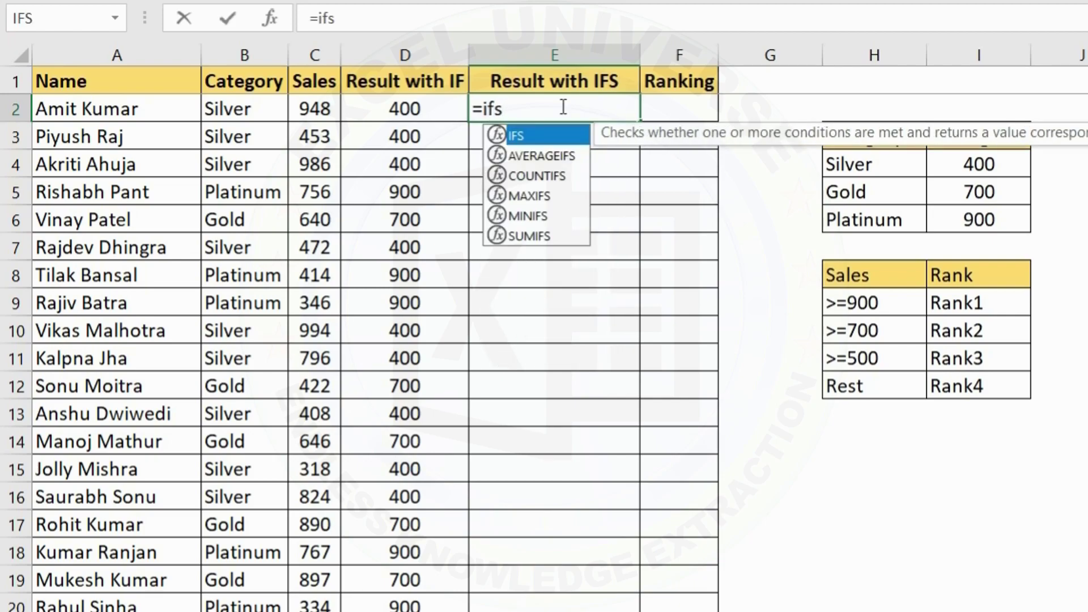
key("Tab")
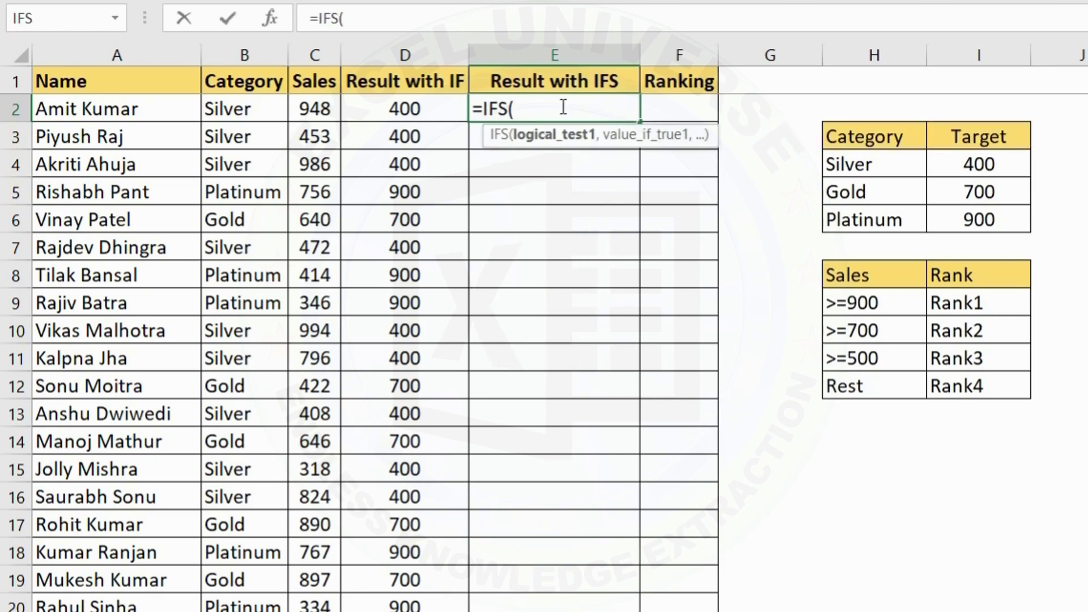
key("ctrl+a")
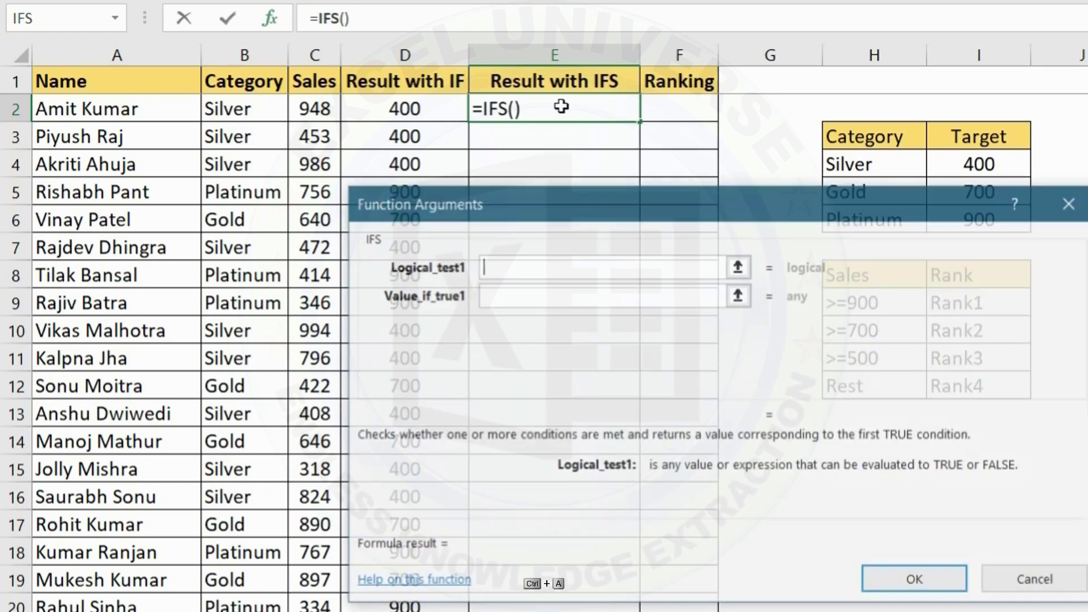
left_click_drag(622, 203, 624, 266)
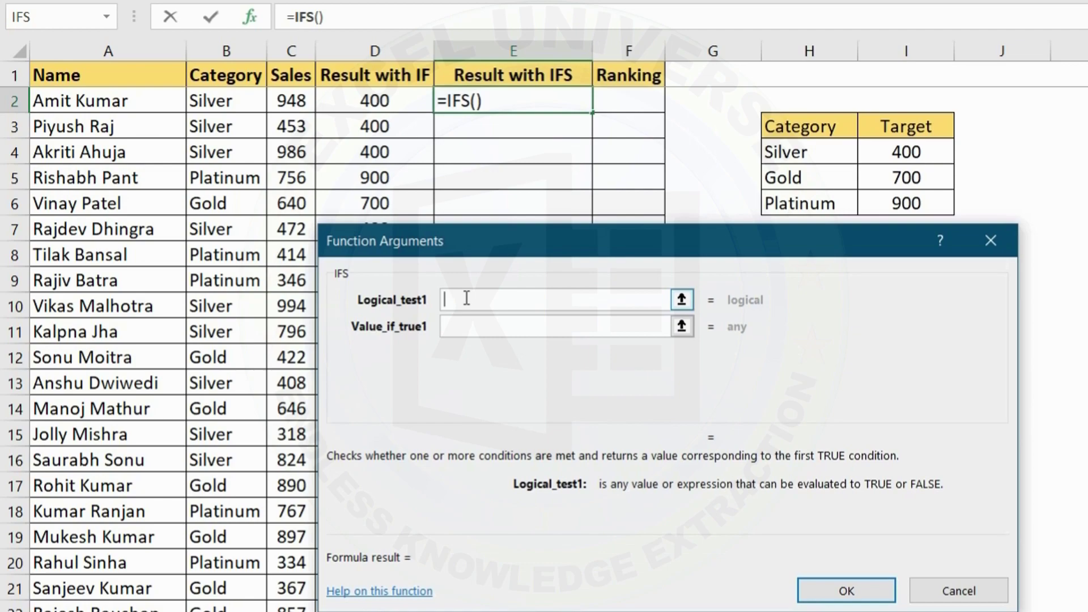
Set the first IFS condition to B2="Silver" with 400 as its returned value
left_click(228, 102)
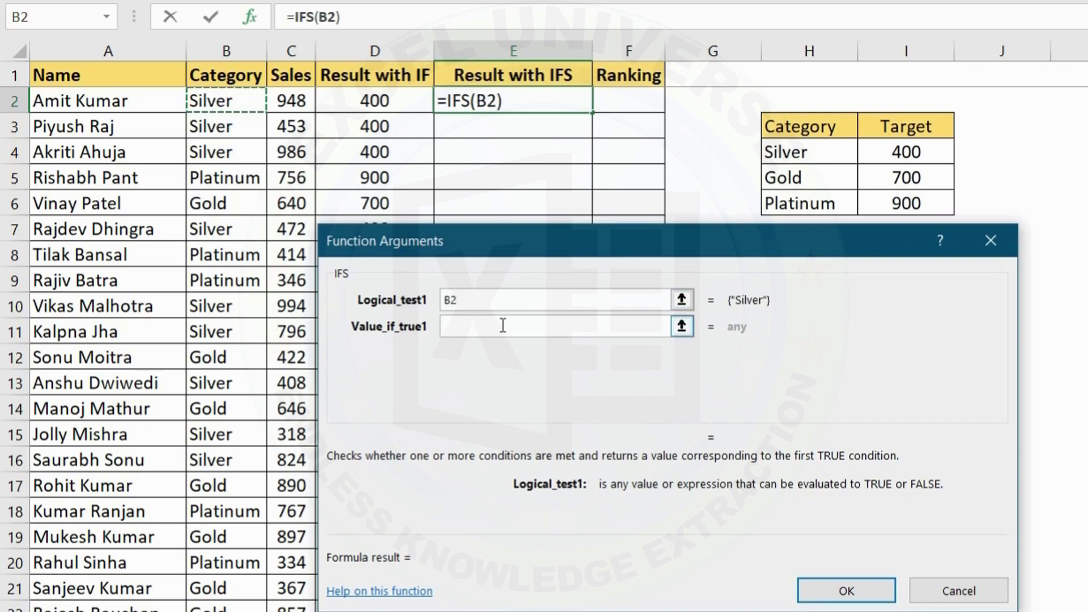
type("=")
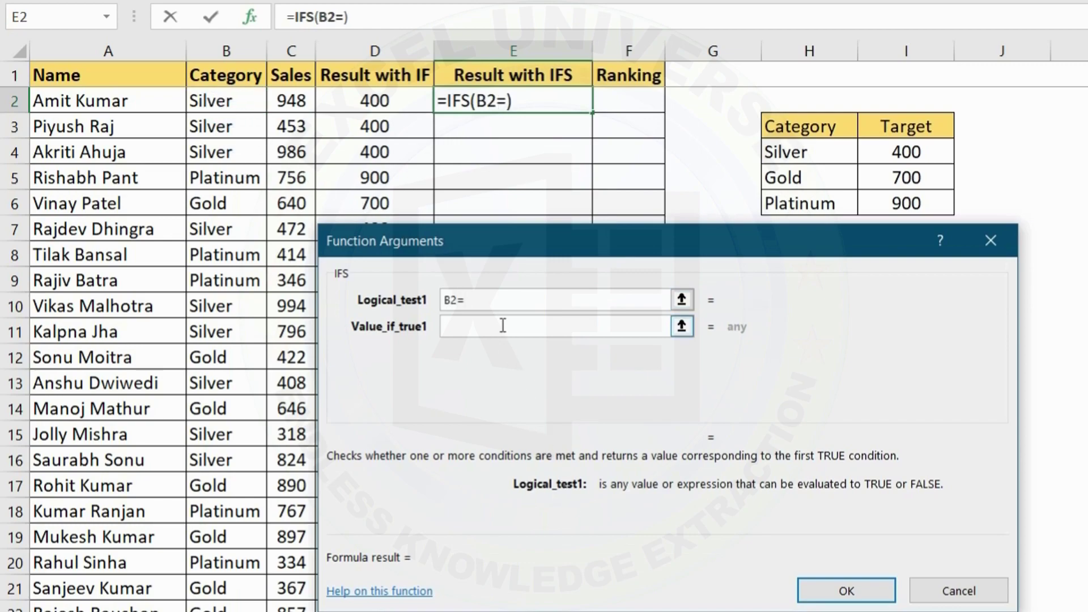
type("\"Silver\"")
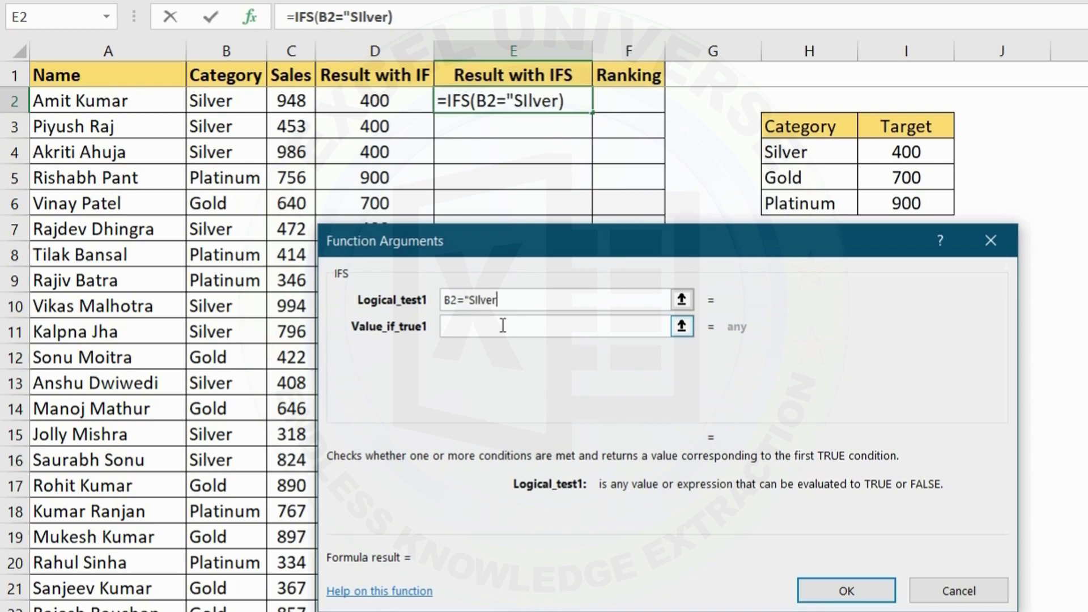
left_click(502, 325)
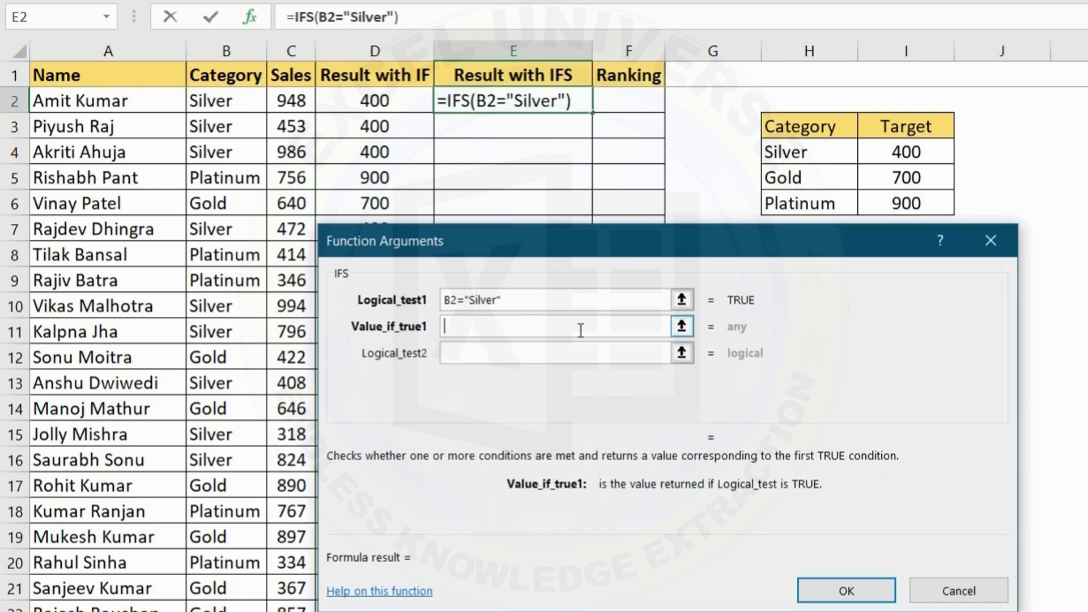
type("400")
double_click(498, 329)
left_click(532, 315)
Set the second IFS condition to B2="Gold" with 700 as its returned value
left_click(495, 352)
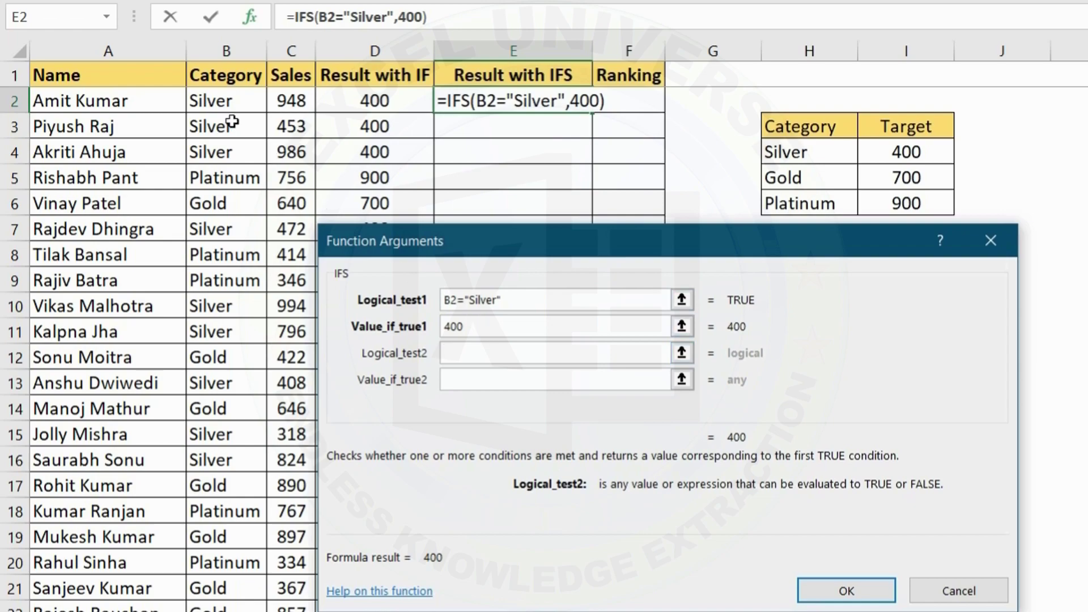
left_click(225, 102)
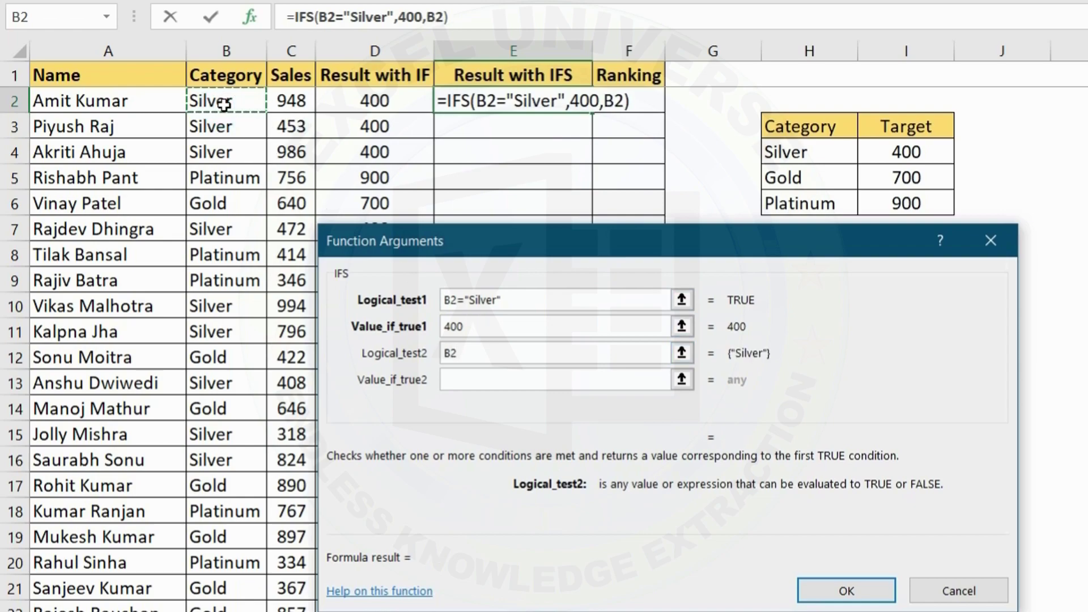
type("=")
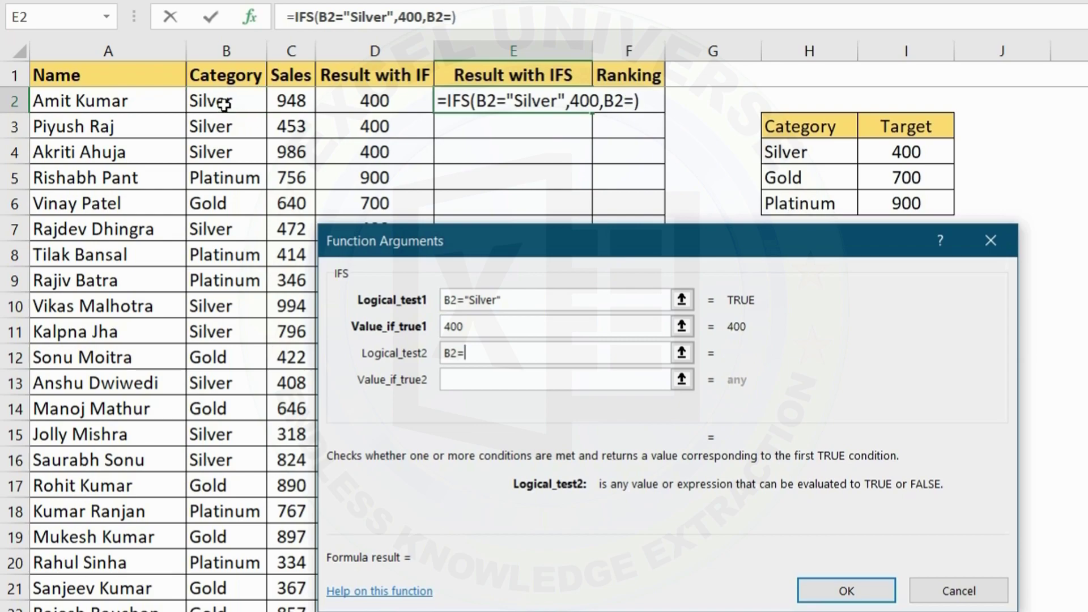
type("\"Gold")
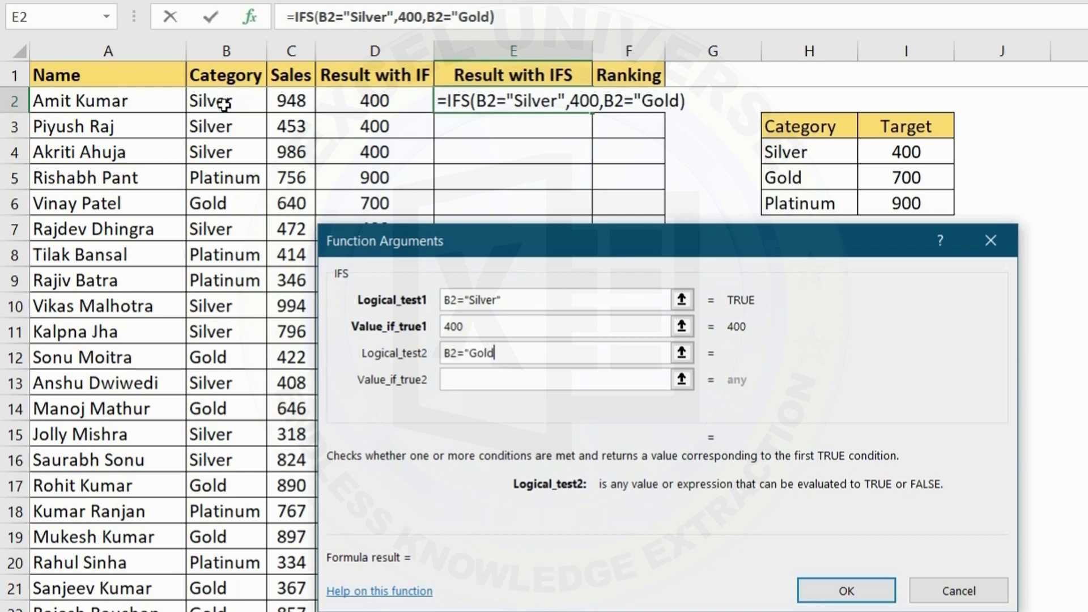
type("\"")
left_click(486, 383)
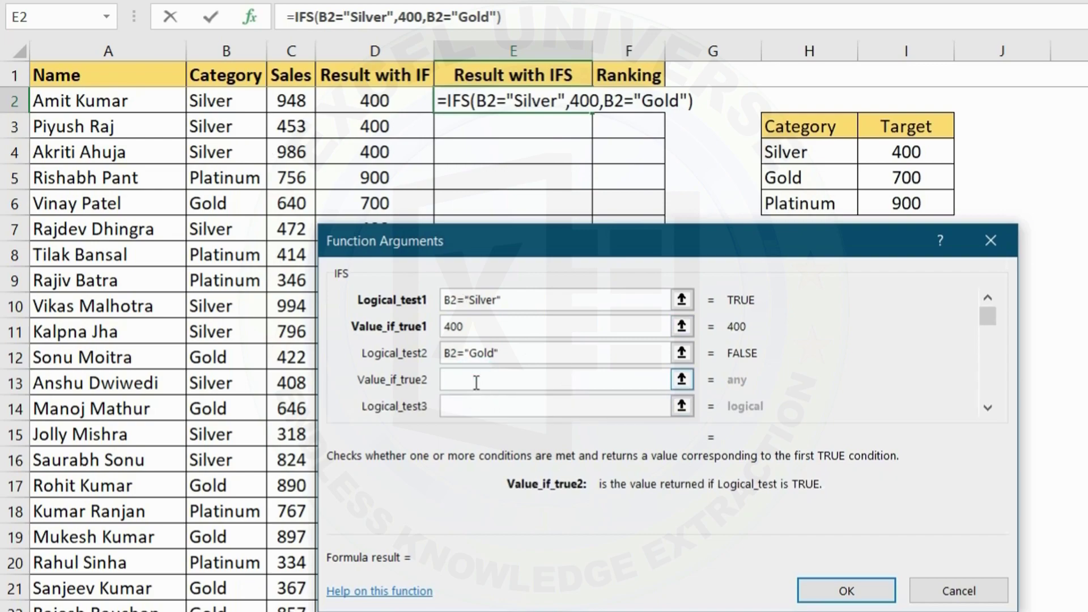
type("700")
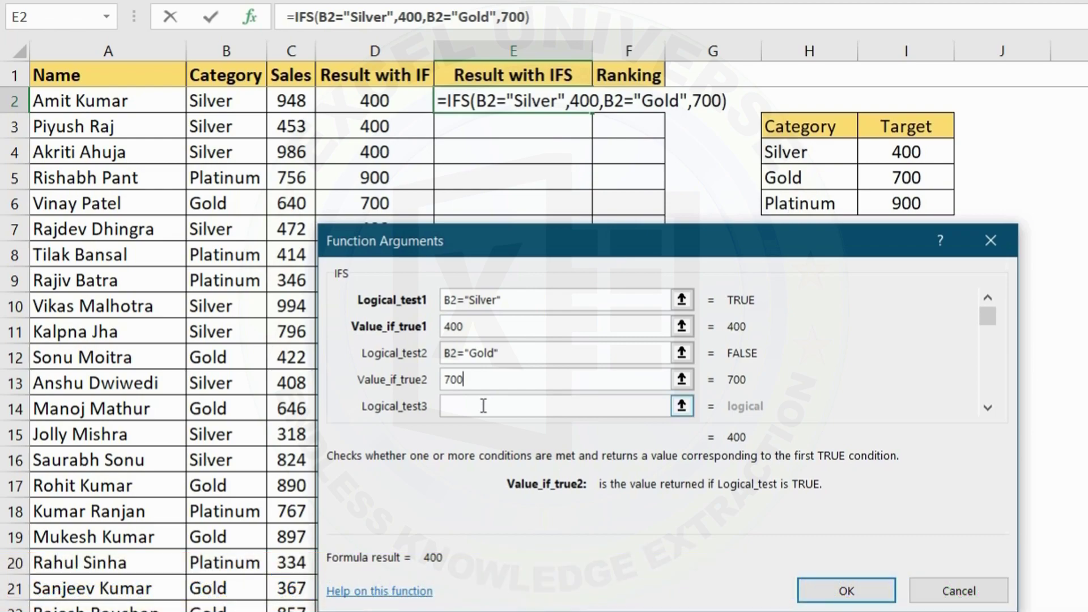
Add B2="Platinum" as the third IFS condition, returning 900, and enter the formula in E2
left_click(484, 405)
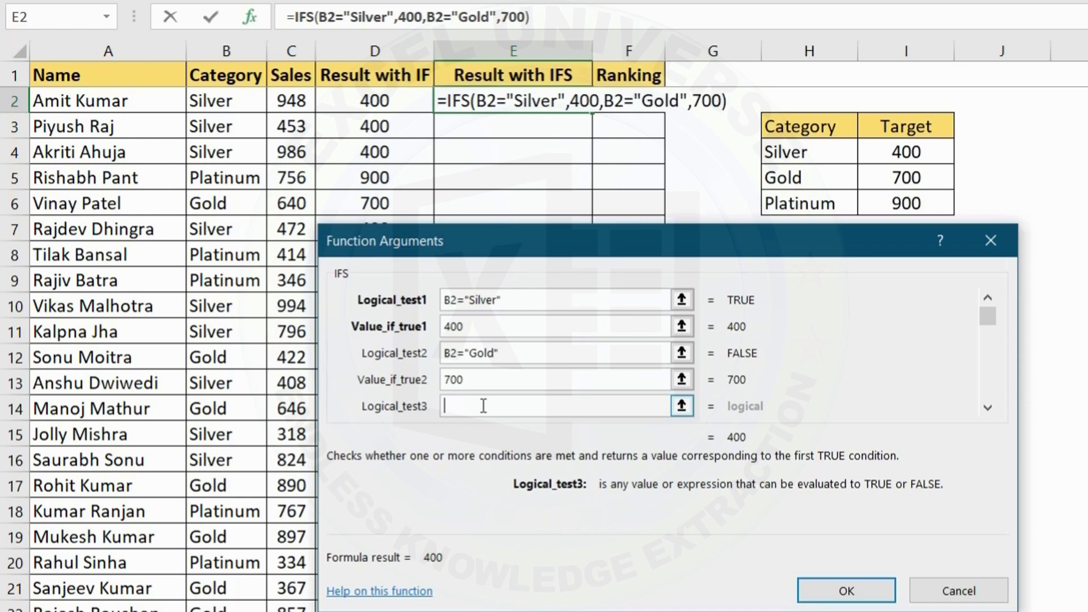
left_click(223, 100)
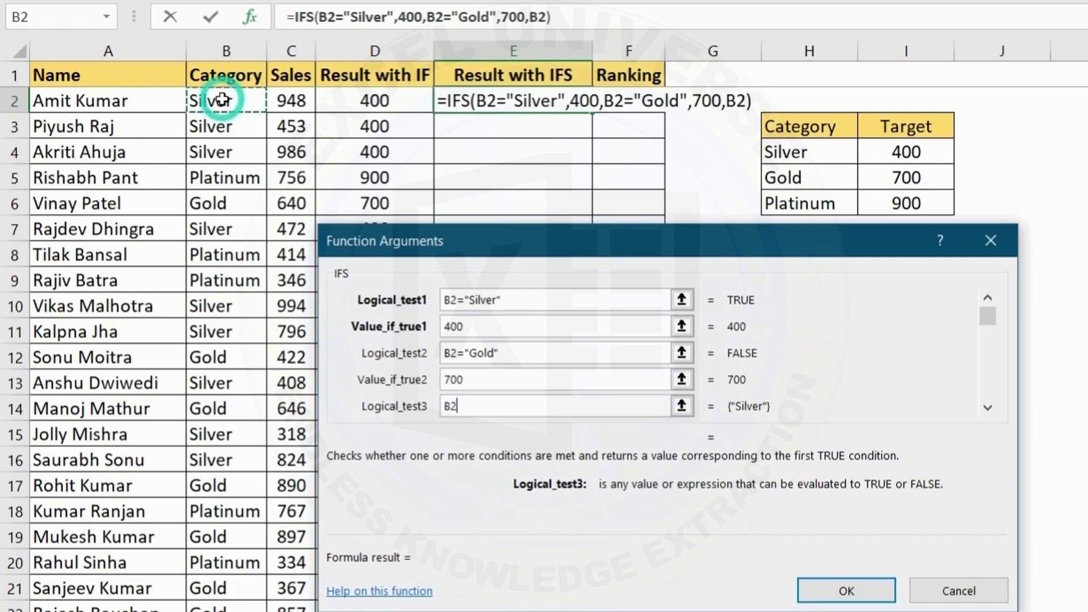
type("=")
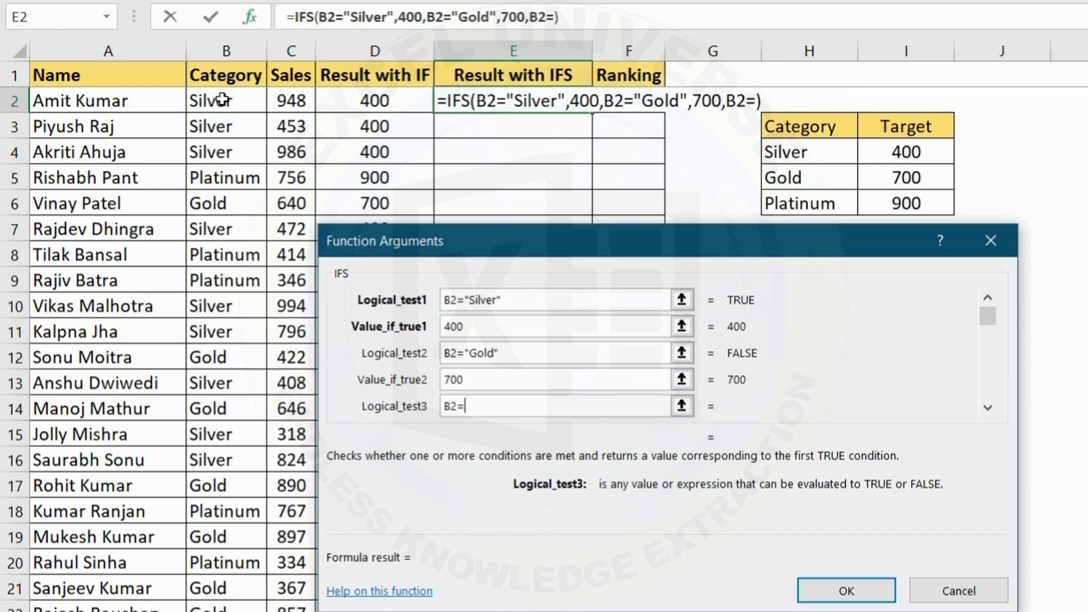
type("\"Pl")
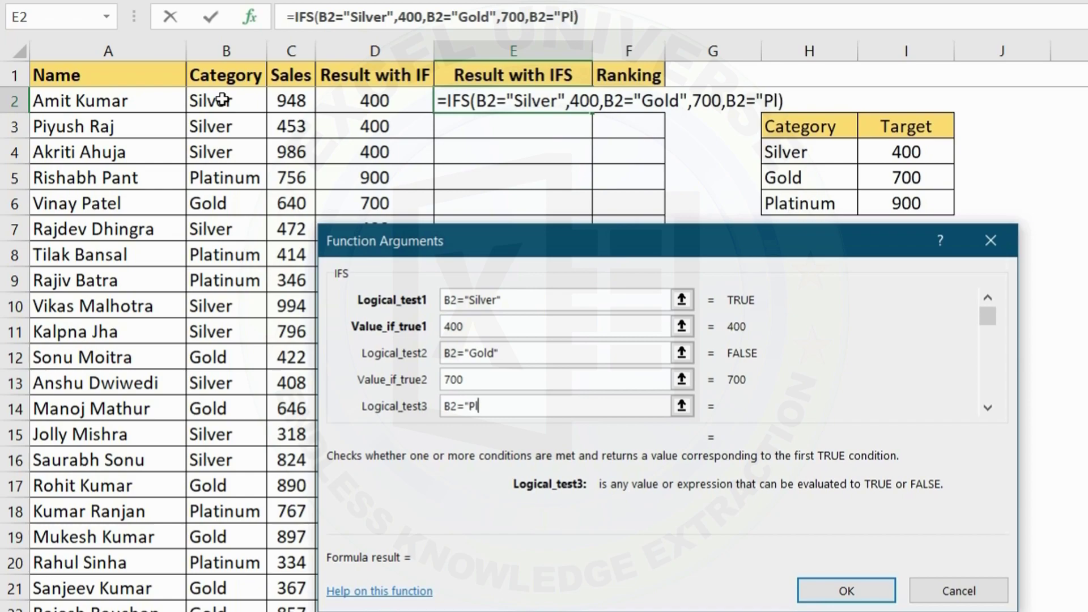
type("atinum\"")
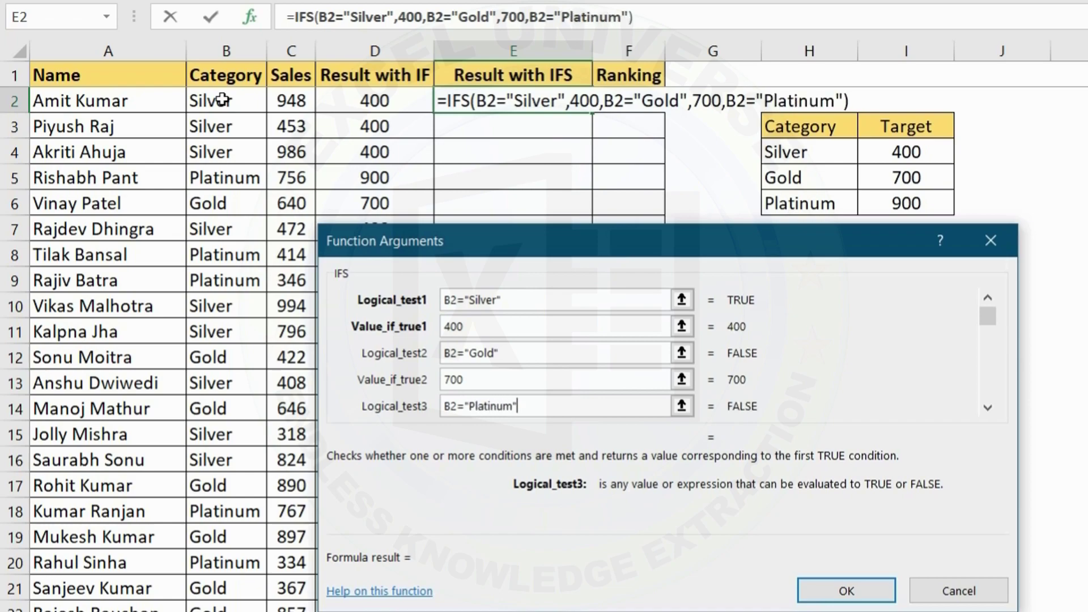
key("Tab")
type("900")
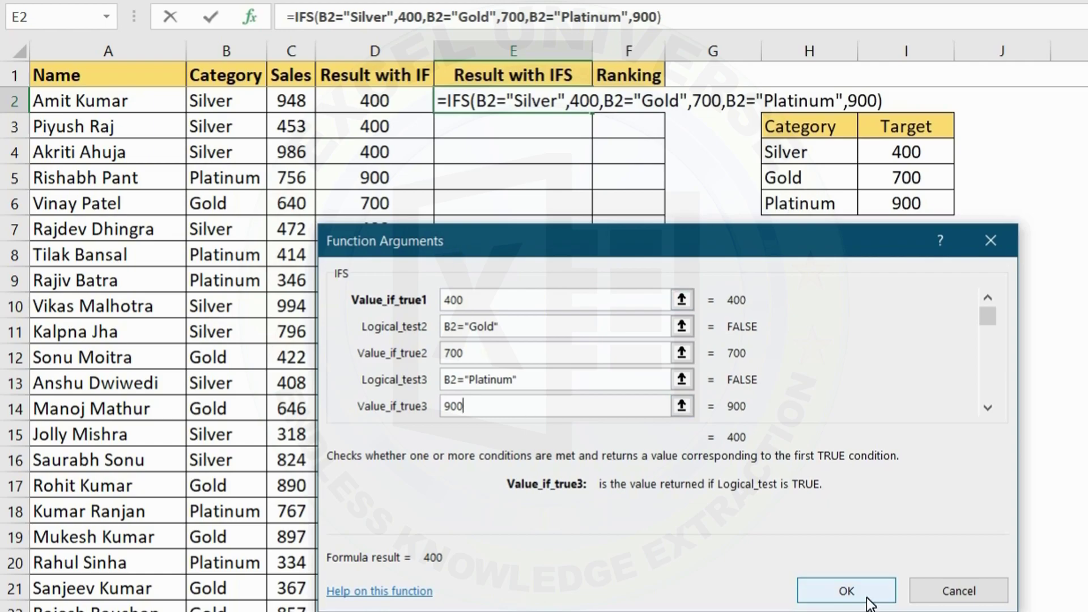
left_click(867, 597)
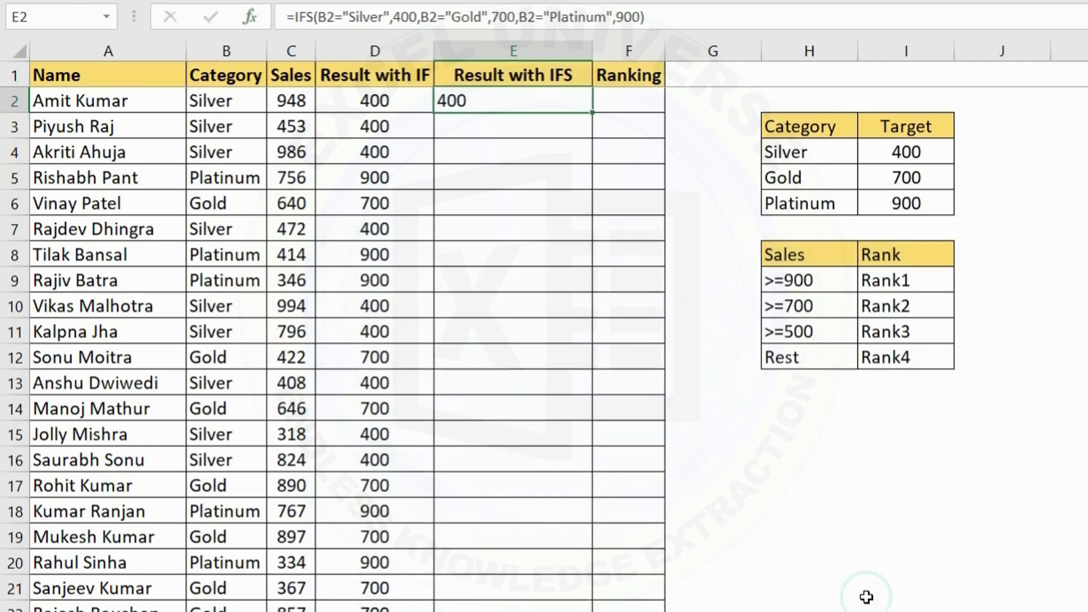
Fill the E2 formula down the Result with IFS column and compare it with the Result with IF column
double_click(593, 112)
left_click_drag(512, 97, 513, 564)
left_click_drag(410, 100, 395, 611)
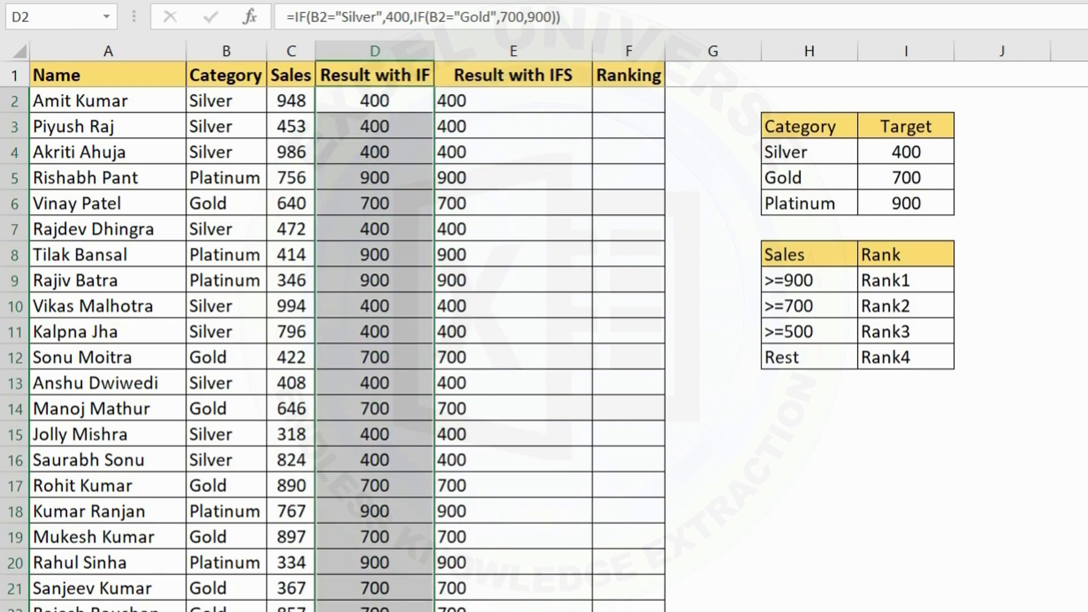
Clear E2 and start the IFS formula directly in the cell, returning 400 when B2 equals "Silver"
left_click(498, 99)
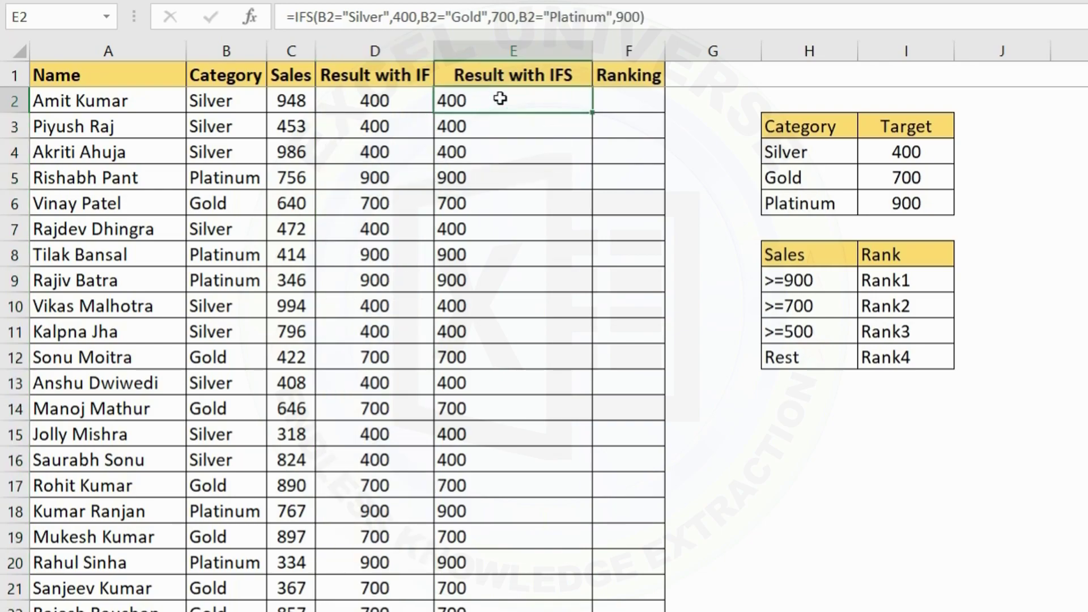
key("Delete")
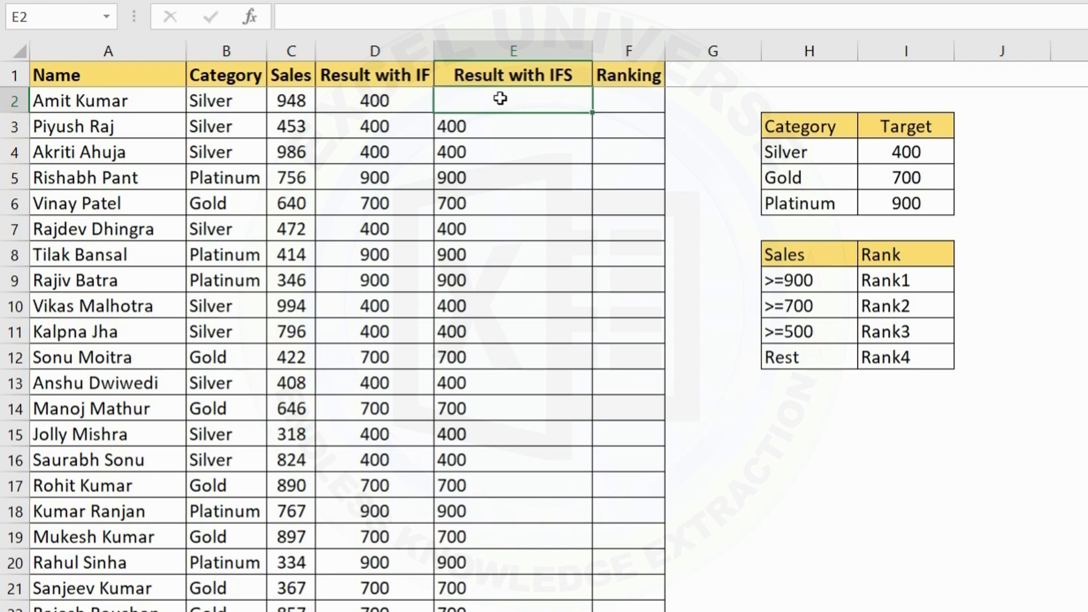
type("=ifs")
key("Tab")
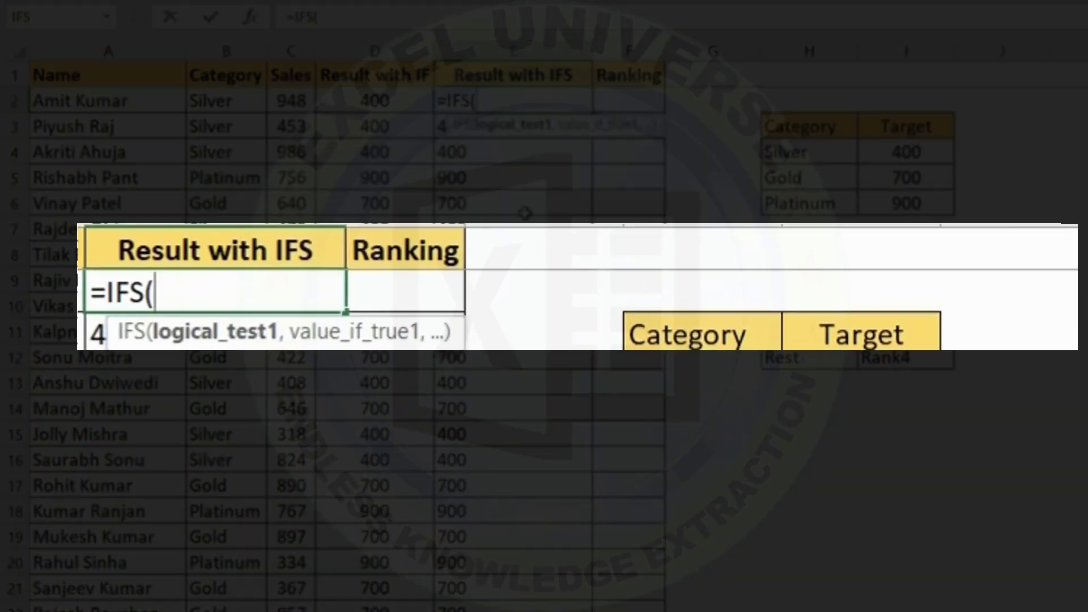
left_click(215, 93)
type("=\"SIlver\",")
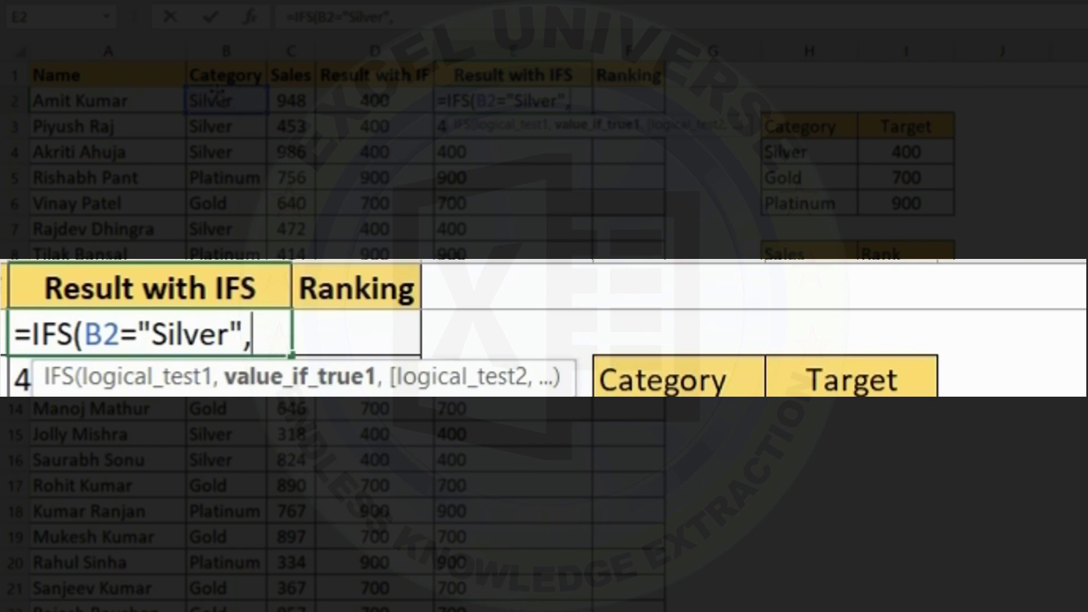
type("400")
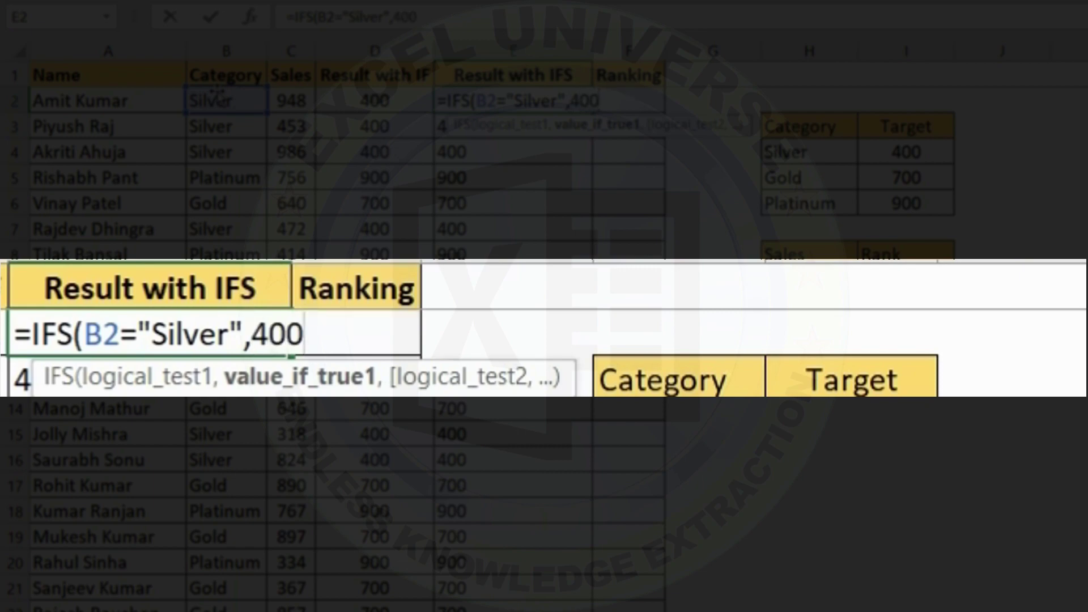
type(",")
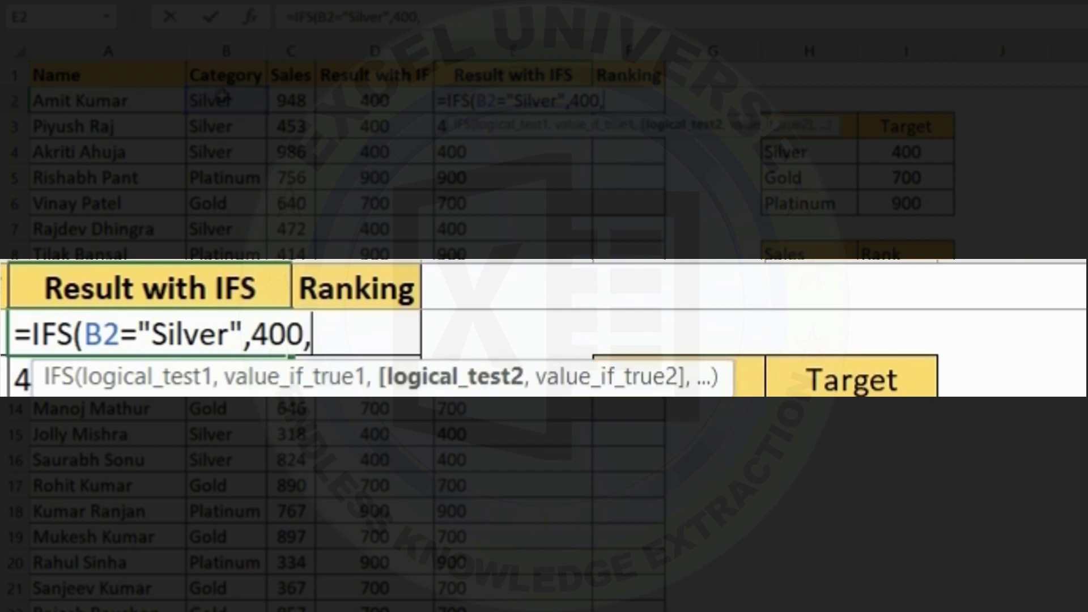
Add B2="Gold" as the second condition of the IFS formula in E2, returning 700
left_click(225, 98)
type("=\"Go")
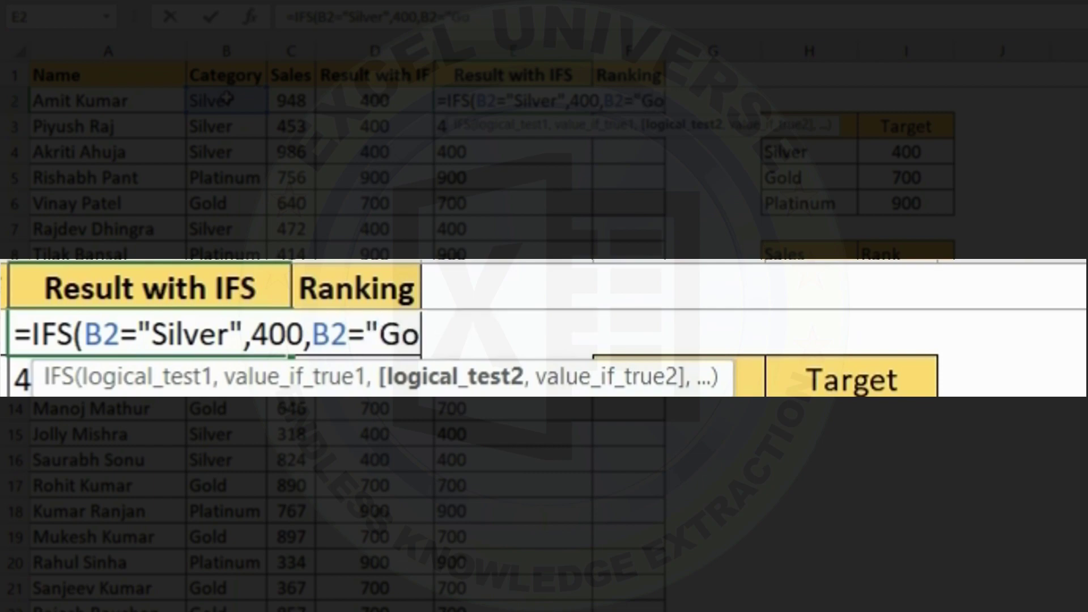
type("ld\"")
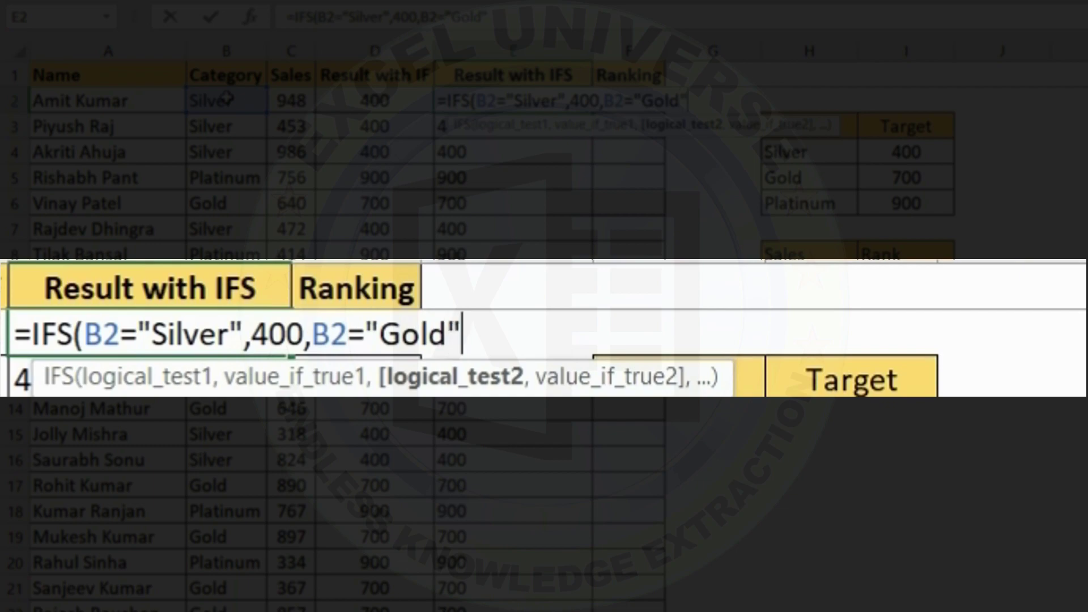
type(",")
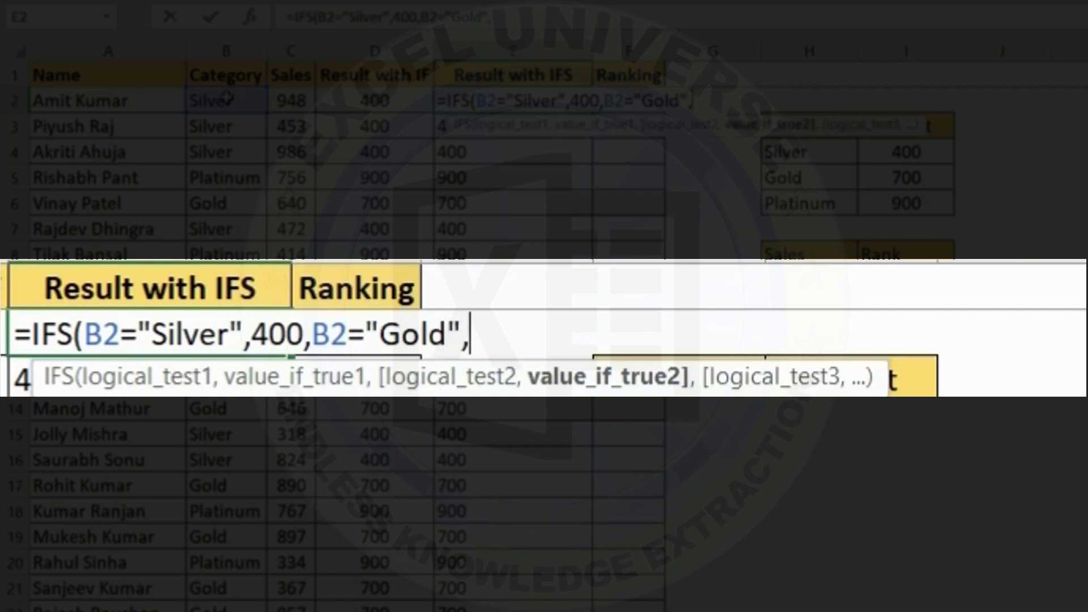
type("700,")
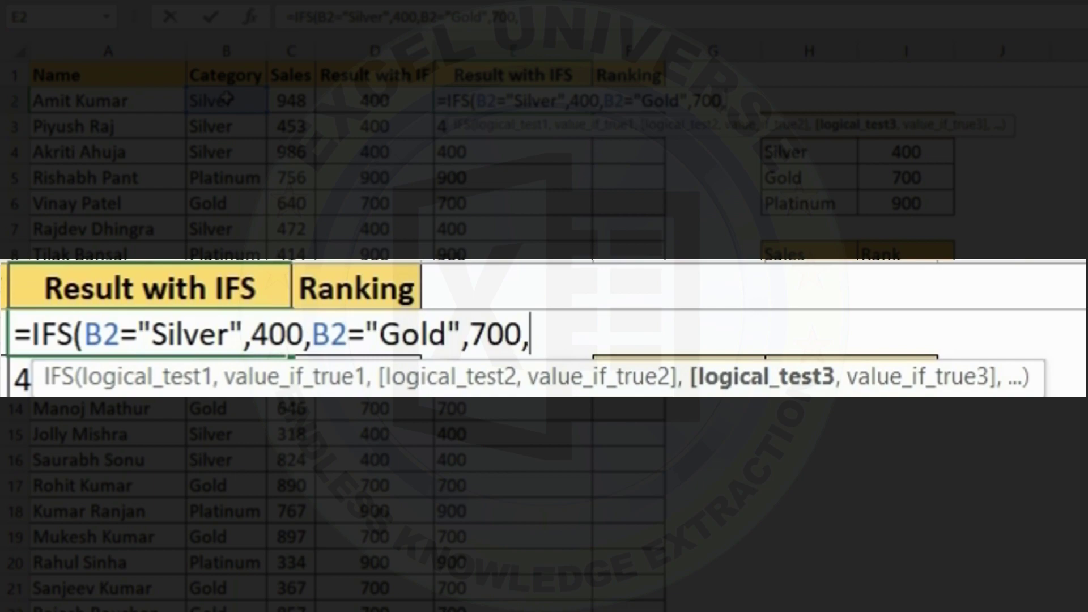
Add B2="Platinum" returning 900 as the third condition, enter the formula in E2 and fill it down the column
left_click(227, 101)
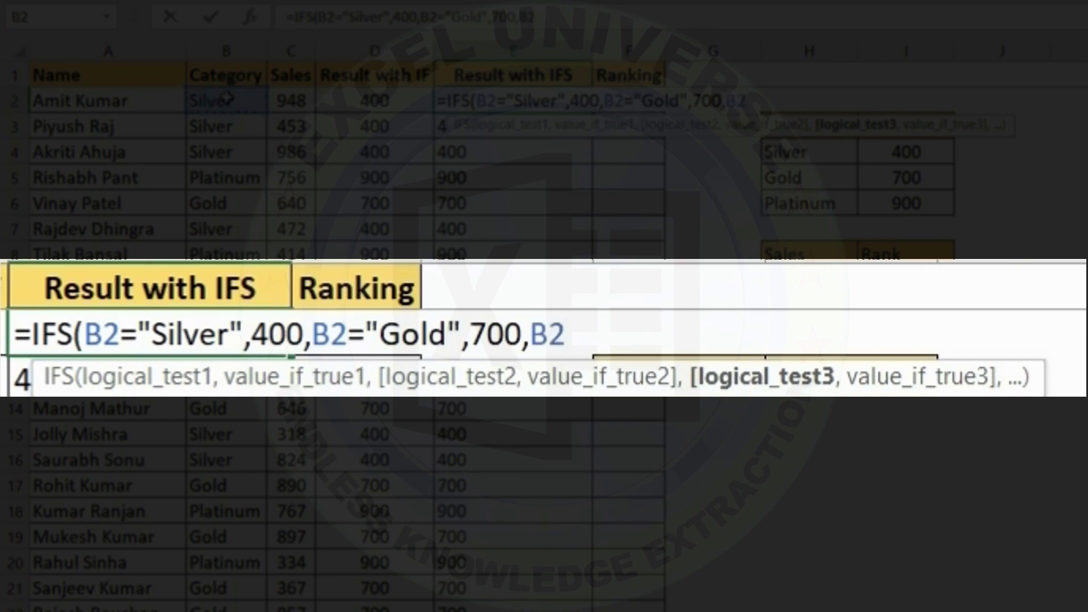
type("=\"Platinum\",")
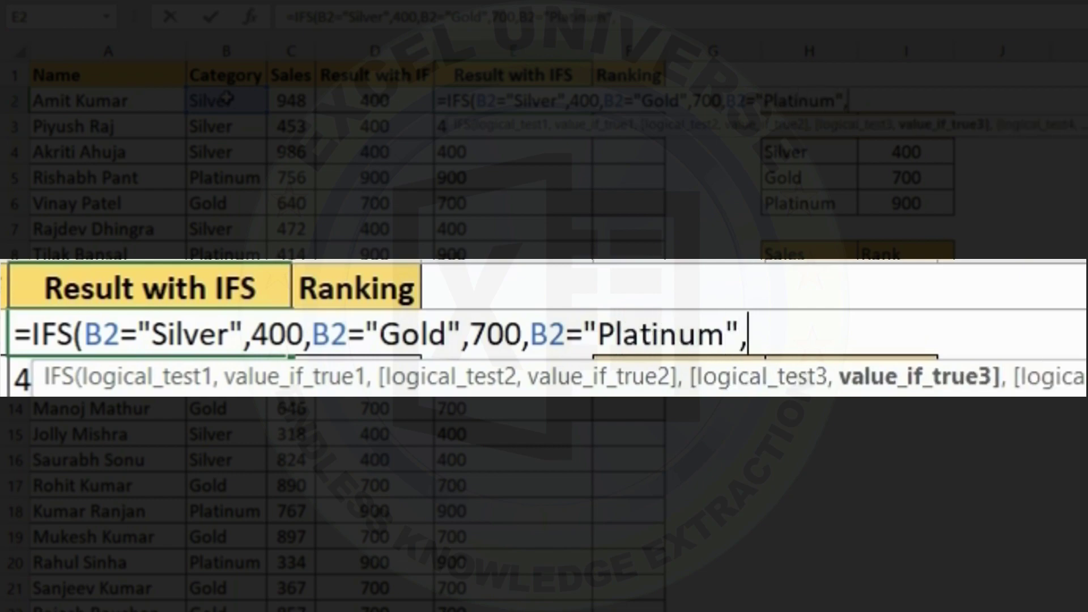
type("900")
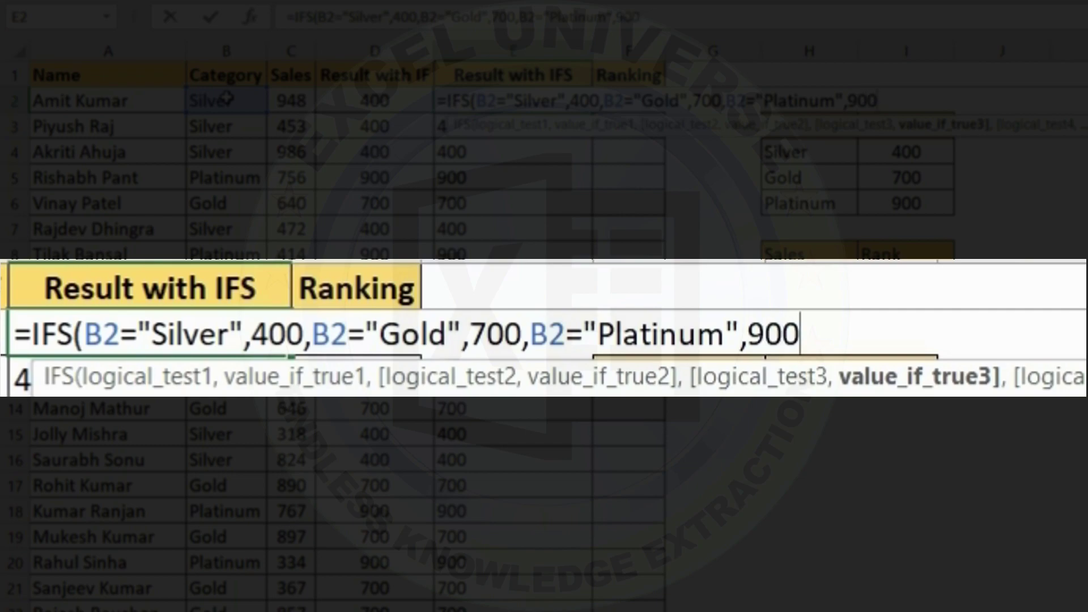
type(")")
key("Return")
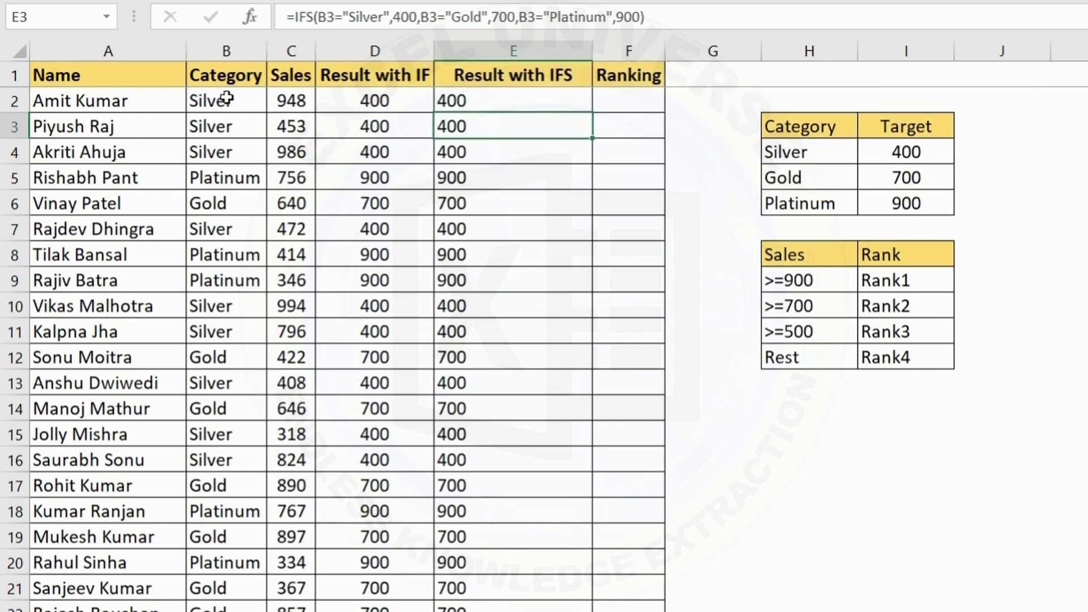
left_click(525, 100)
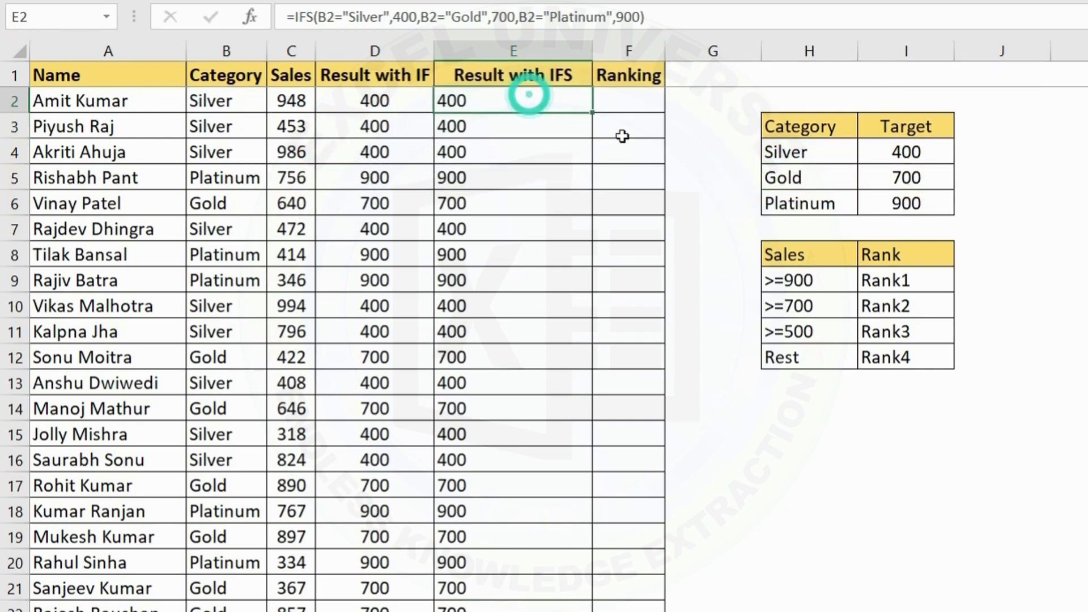
double_click(591, 115)
left_click(536, 101)
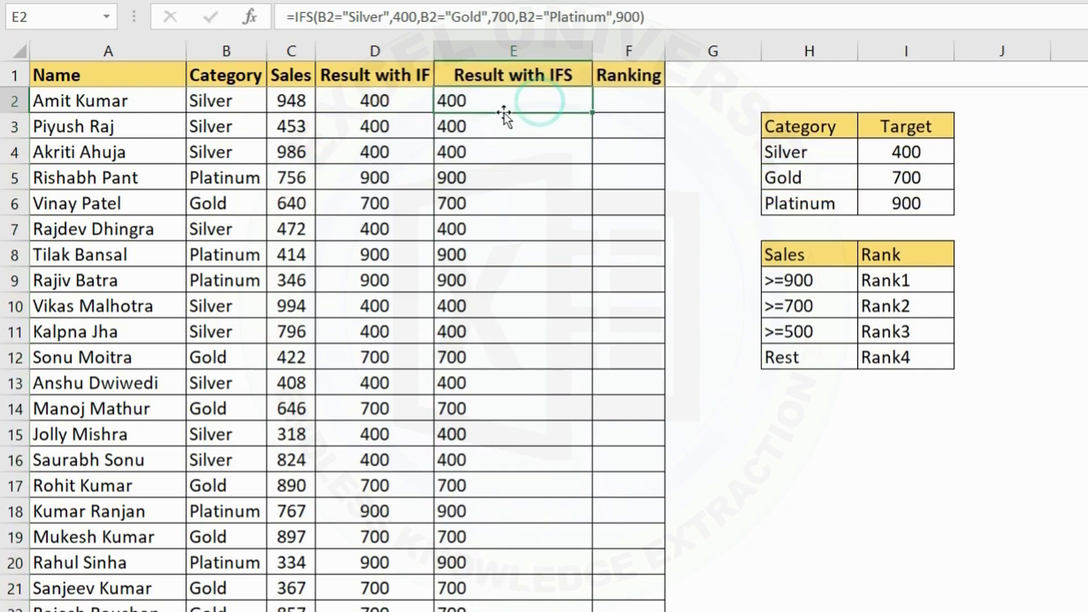
Compare the nested IF formula in D2 with the IFS formula in E2, leaving both unchanged
left_click(367, 99)
double_click(367, 100)
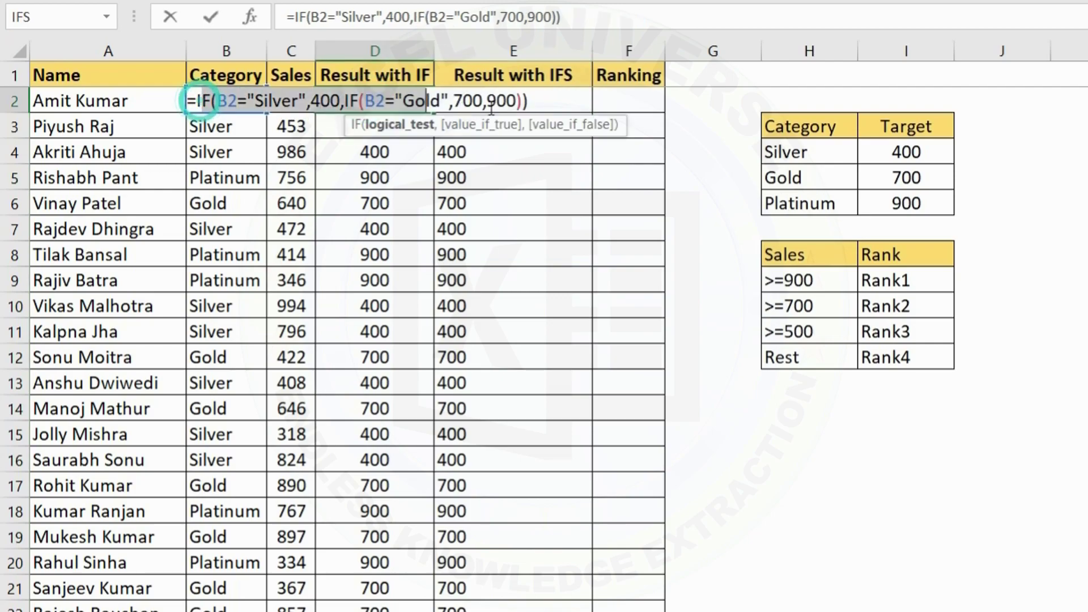
key("Escape")
double_click(486, 101)
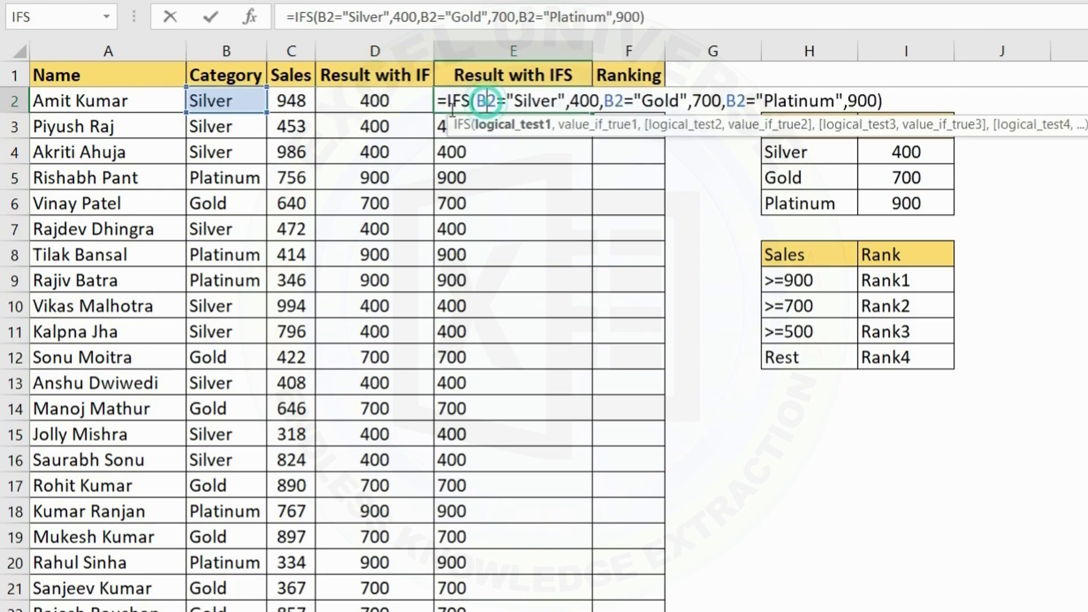
left_click_drag(446, 100, 883, 101)
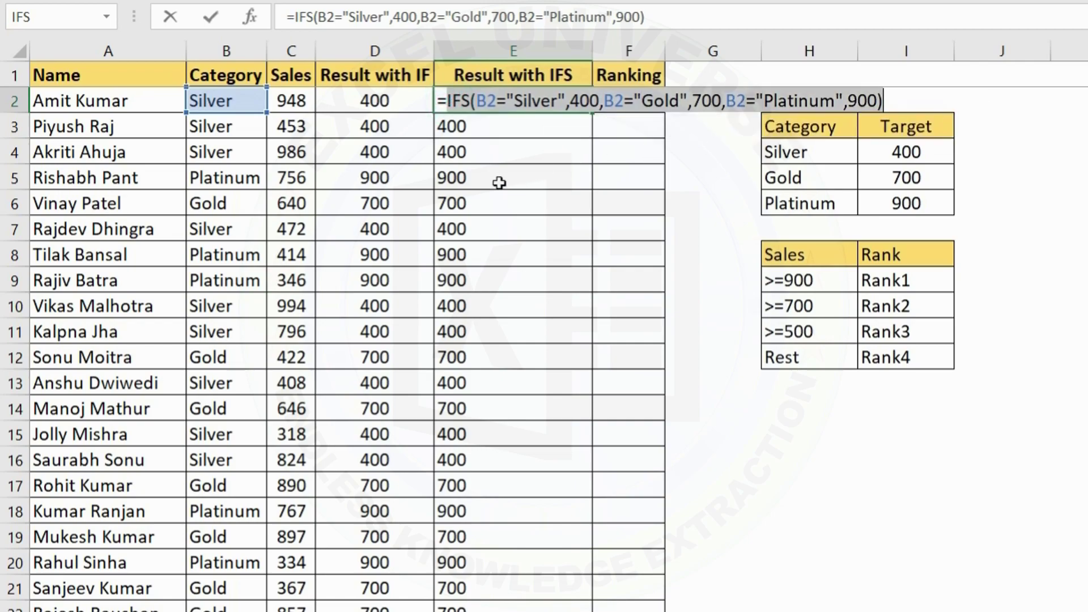
key("Escape")
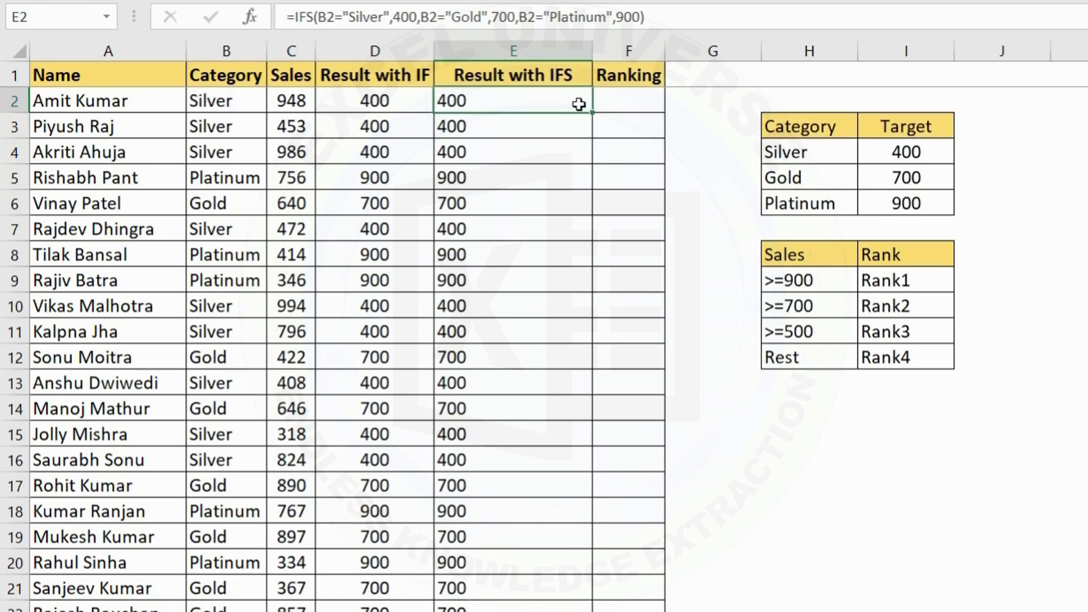
Autofit the width of the Result with IFS column and review the nested IF formula in D2
double_click(593, 55)
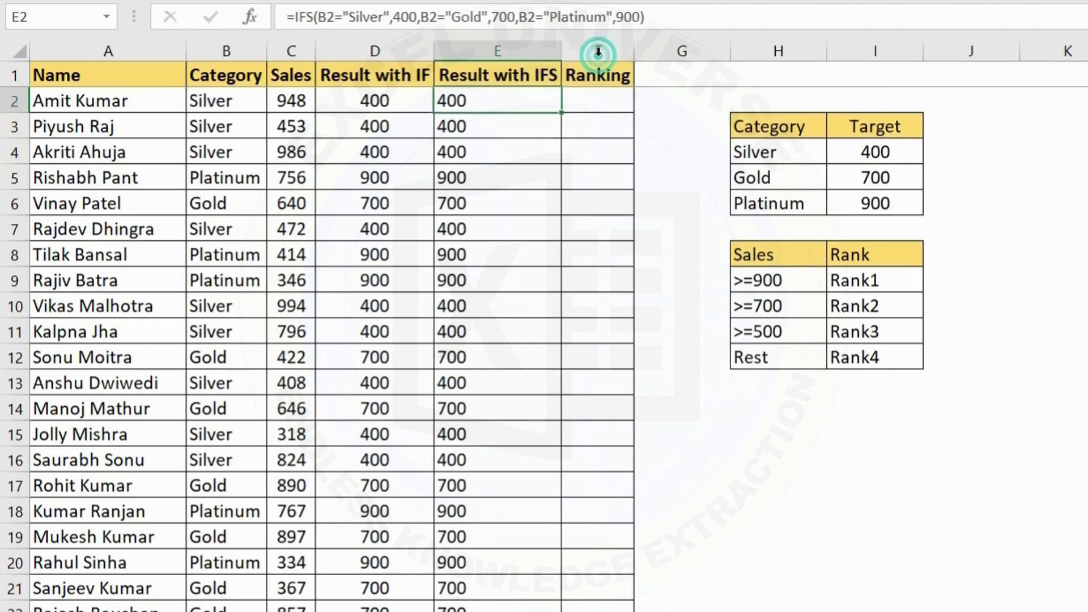
left_click(588, 97)
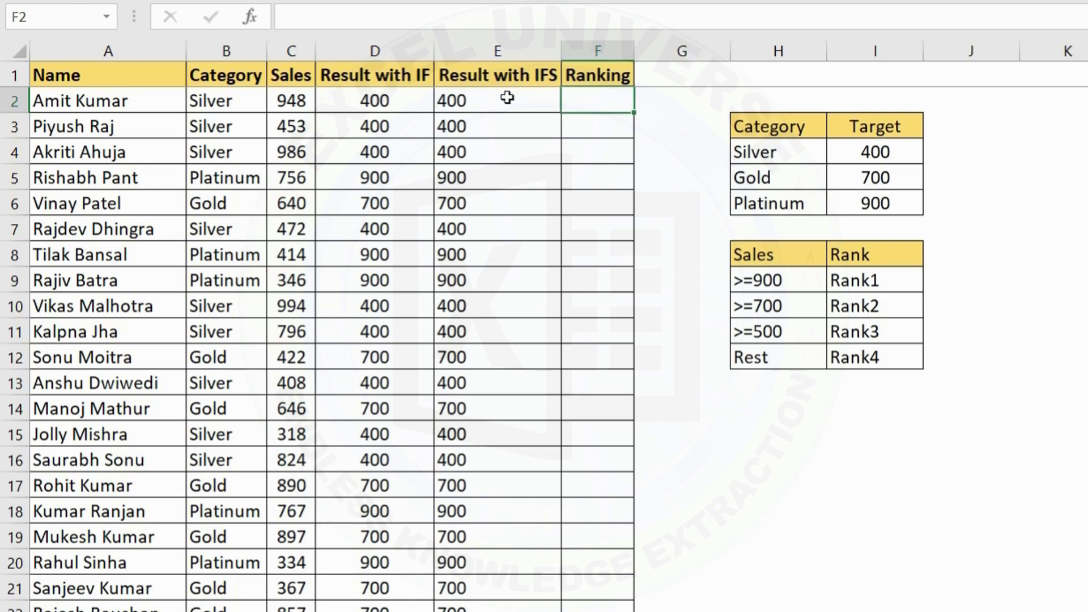
double_click(369, 101)
key("Escape")
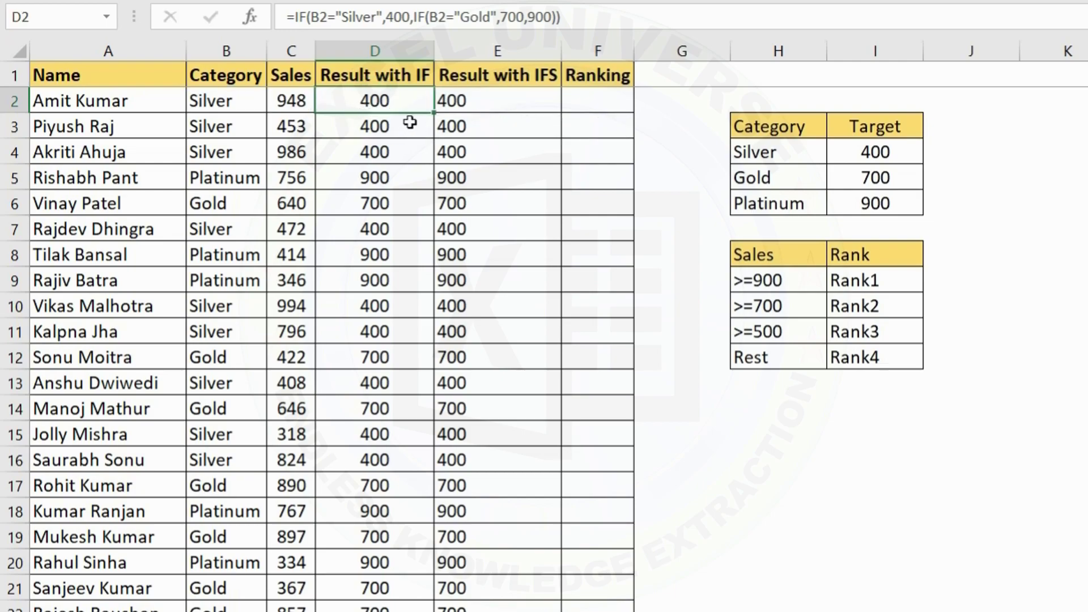
Build a trial IF in F2 through its arguments dialog, with logical test TRUE, true value TRUE and false value FALSE
left_click(578, 111)
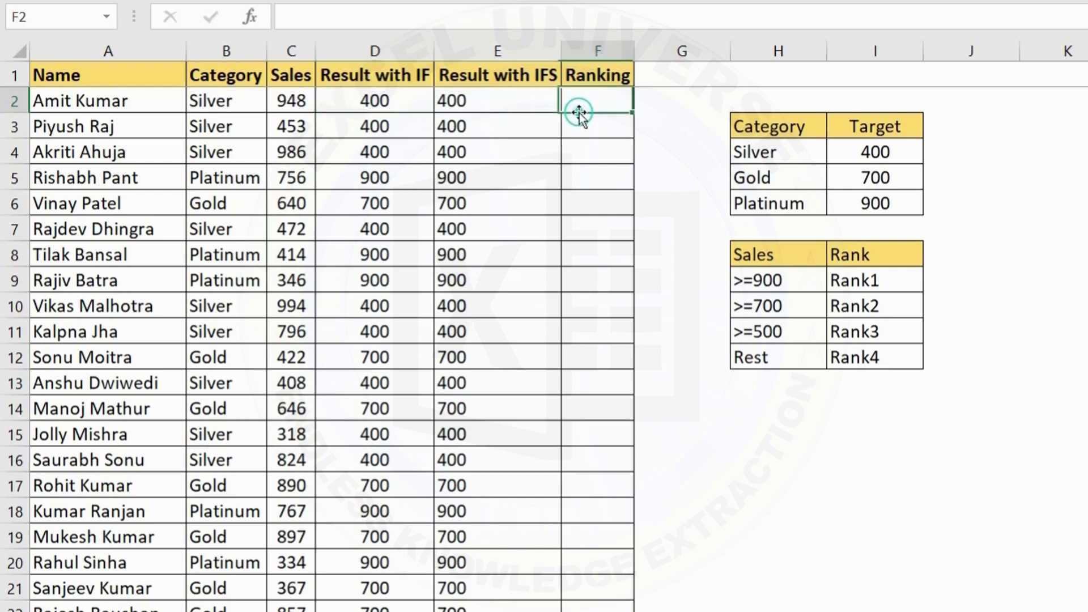
type("=if")
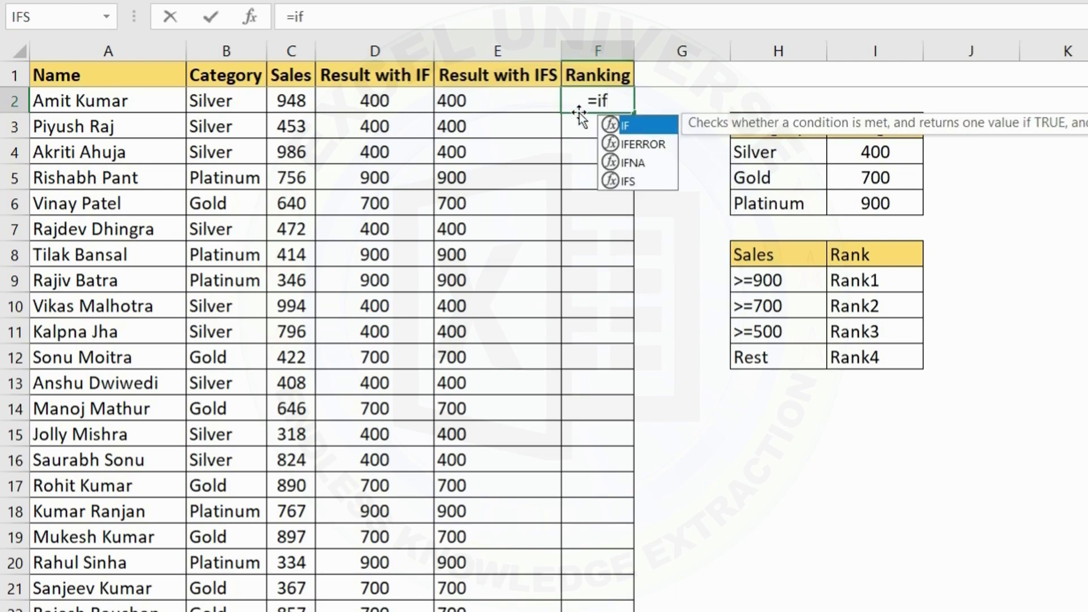
key("Tab")
key("ctrl+a")
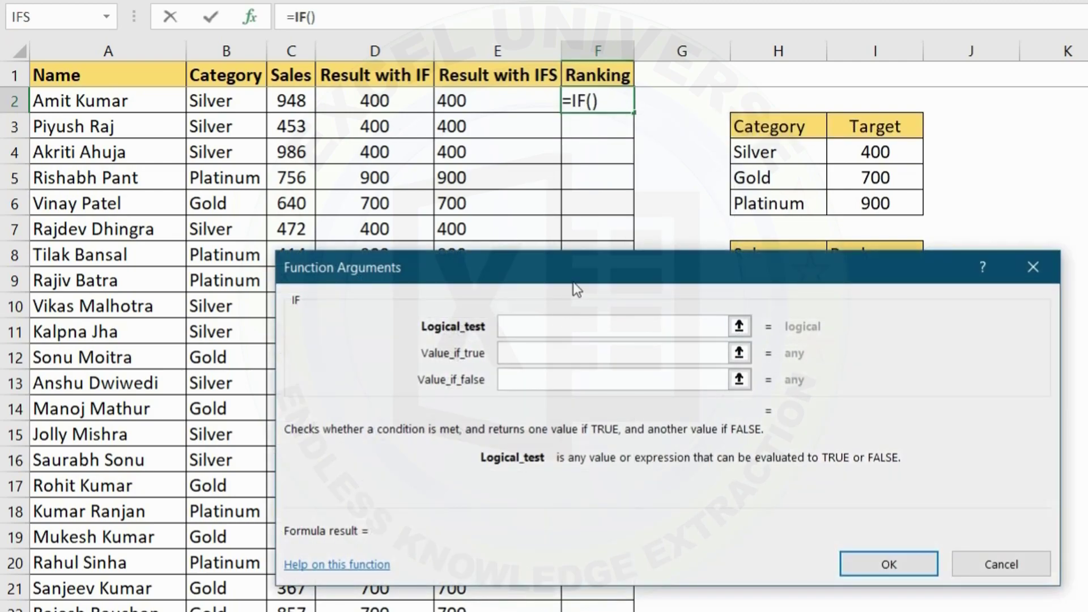
left_click_drag(574, 275, 555, 268)
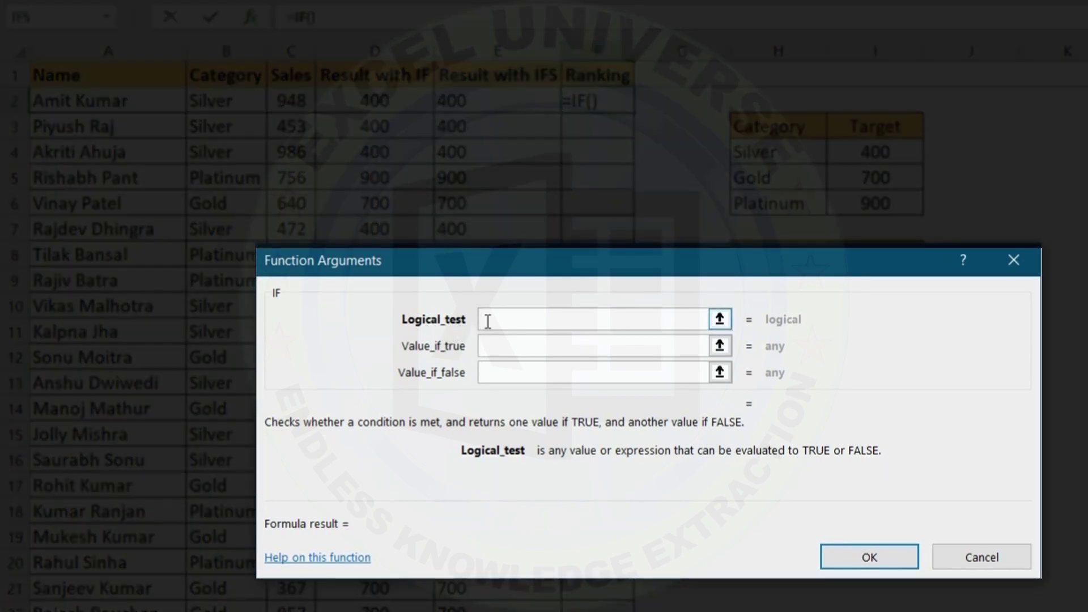
type("TRUE")
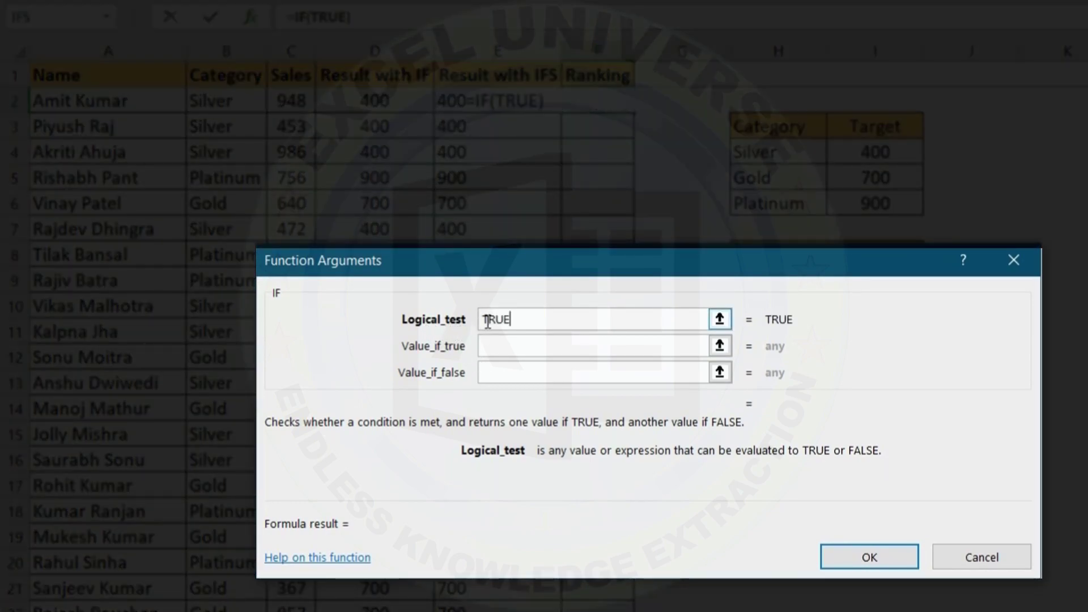
key("Tab")
type("TRUE")
key("Tab")
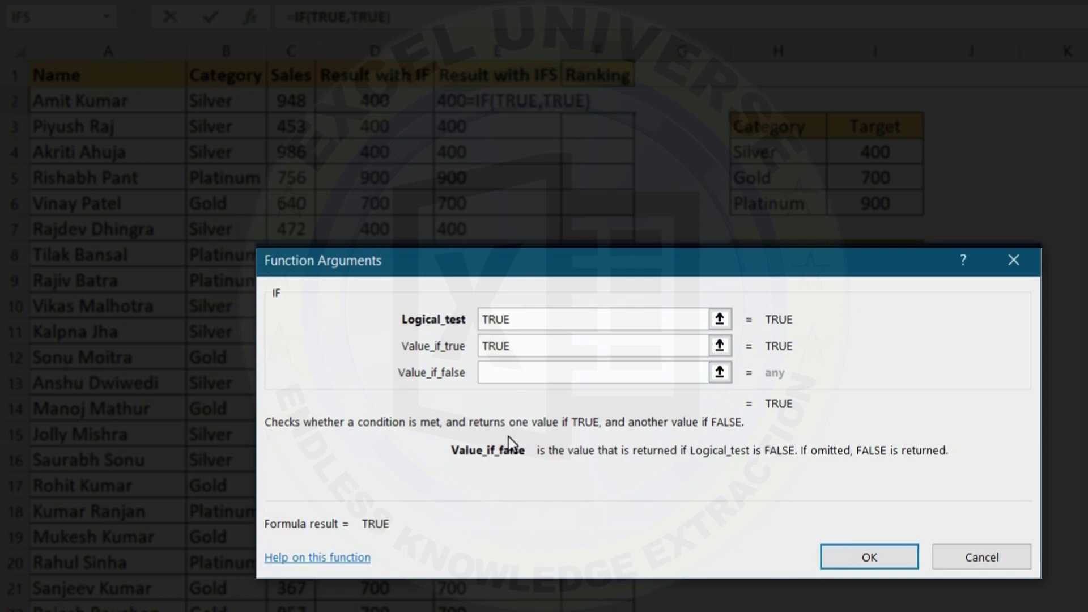
type("FALSE")
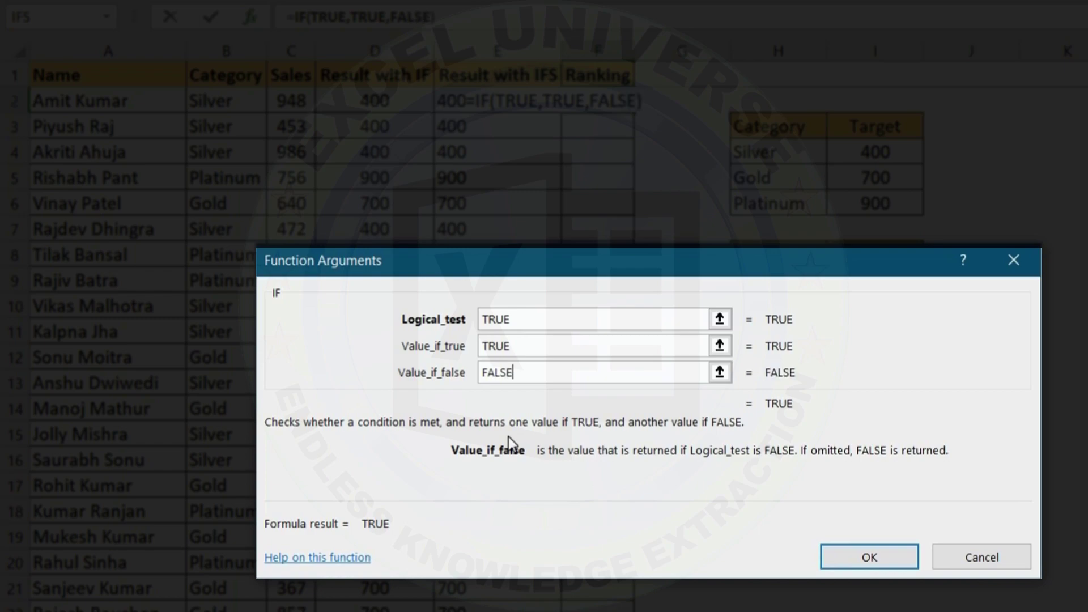
key("Tab")
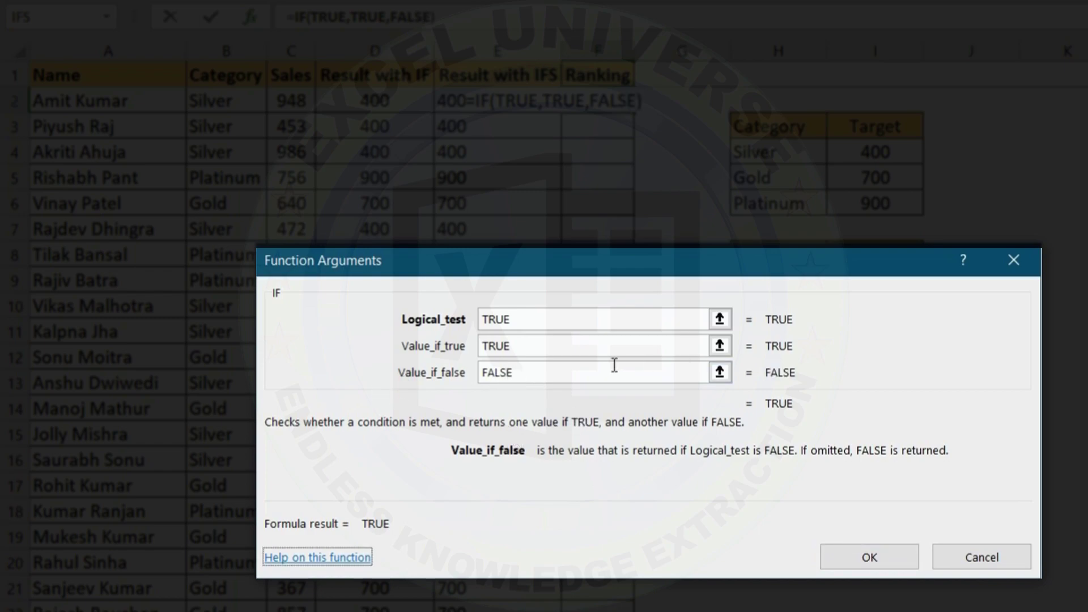
Set the trial IF's logical test to FALSE, check the result, and discard the formula
left_click(586, 370)
left_click(547, 319)
type("FALSE")
left_click(533, 372)
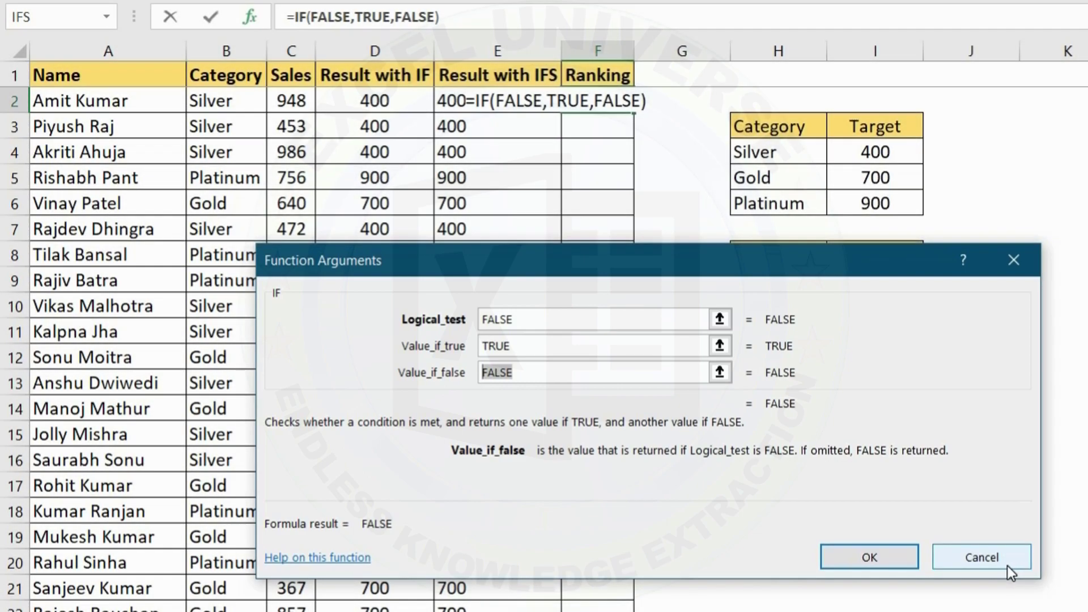
left_click(1008, 565)
Enter =IFS(FALSE,FALSE) in F2 as a trial and undo the changes to F2 and C2
type("=IFS(F")
type("ALSE,")
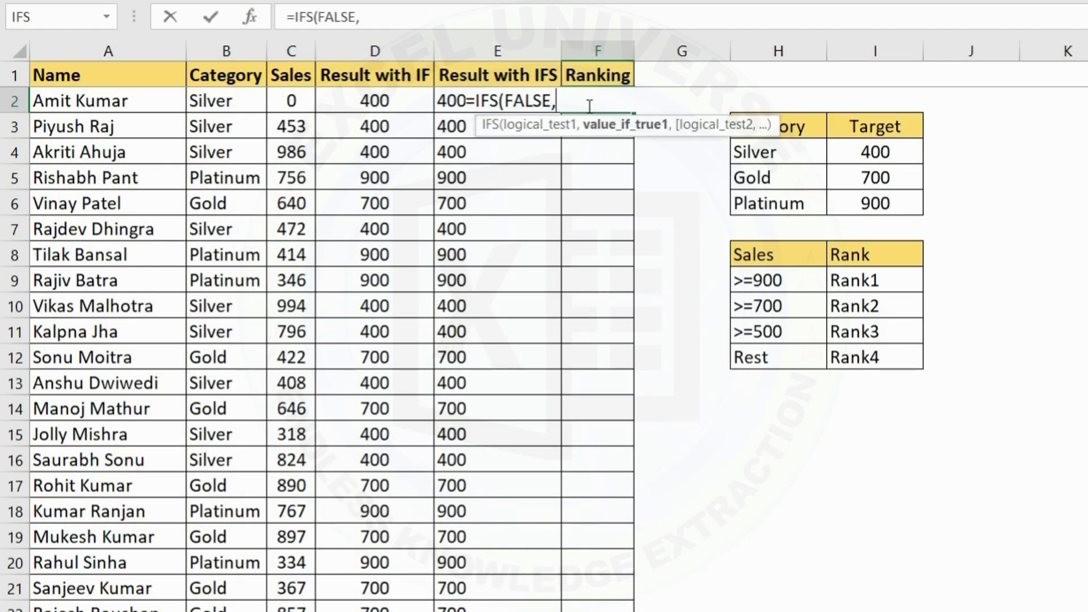
type("FALSE)")
key("Return")
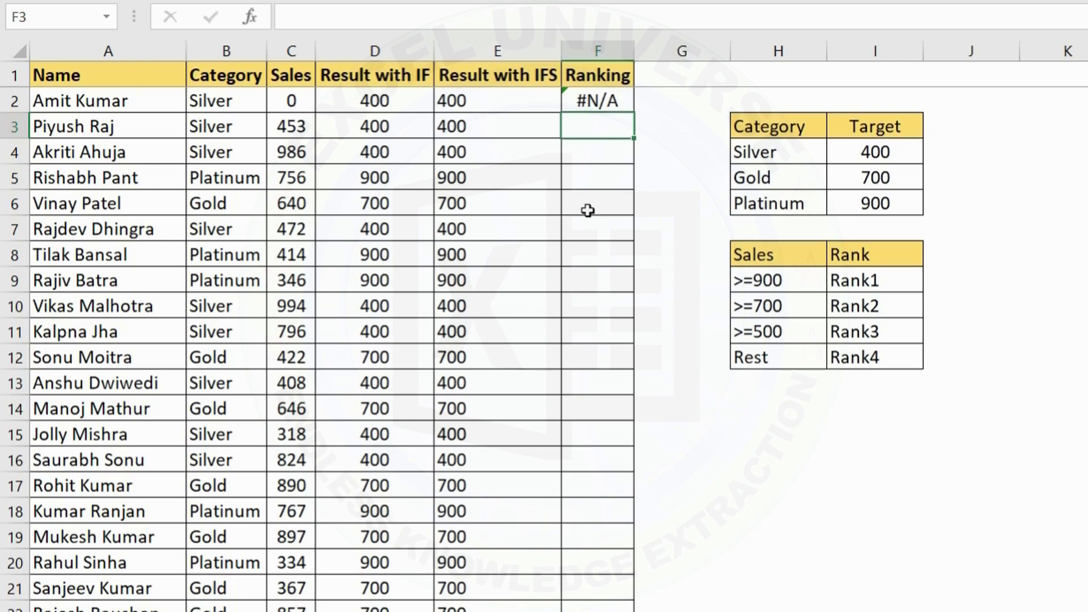
key("ctrl+z")
key("ctrl+z")
Reopen the arguments of E2's IFS formula and replace the third logical test with TRUE
left_click(529, 108)
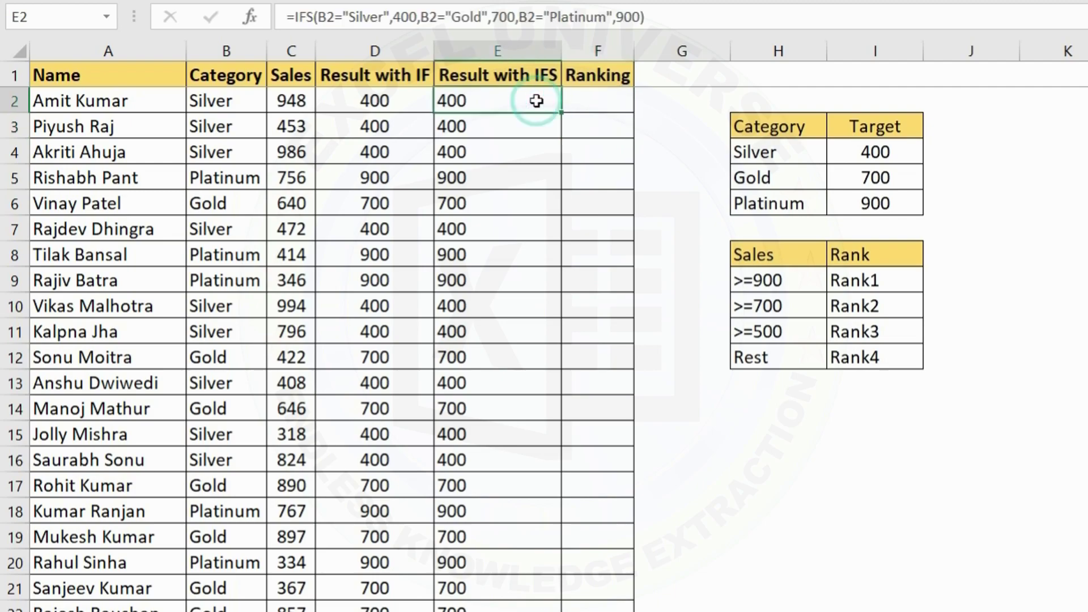
left_click(250, 17)
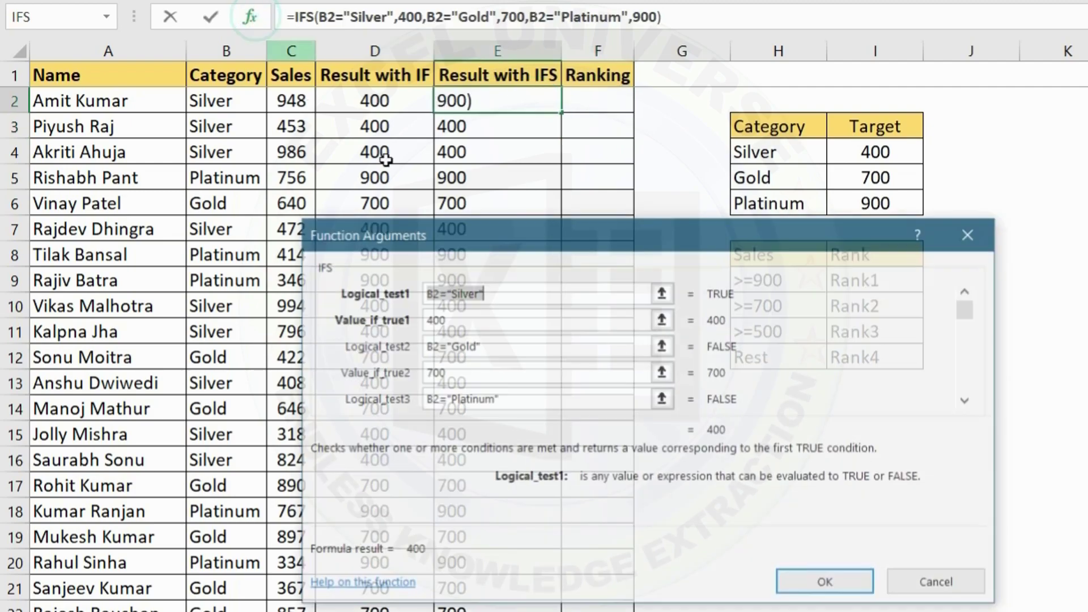
left_click(505, 293)
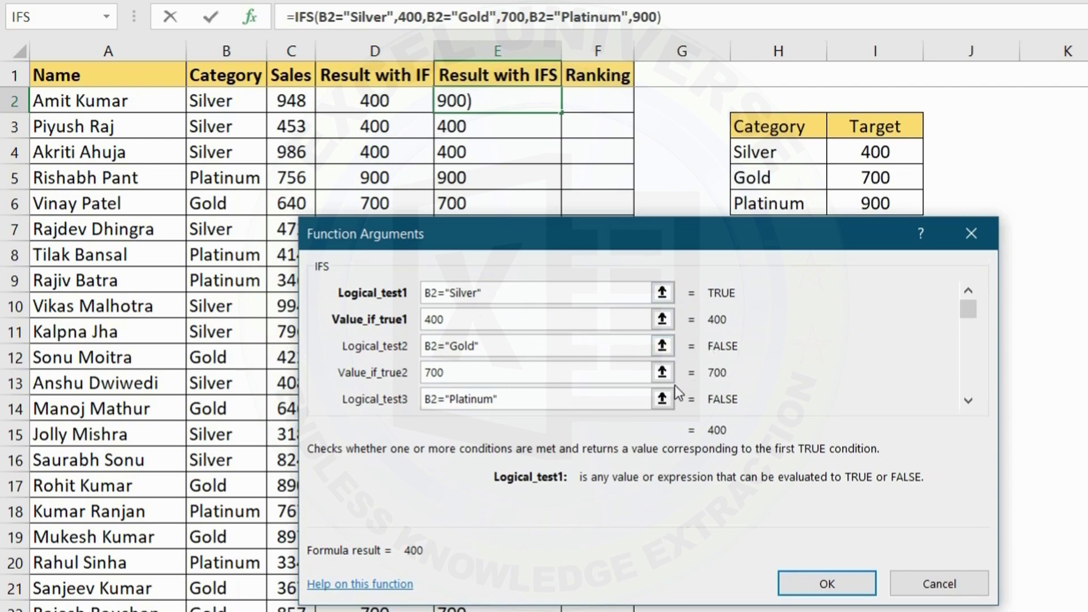
left_click(969, 403)
left_click(969, 402)
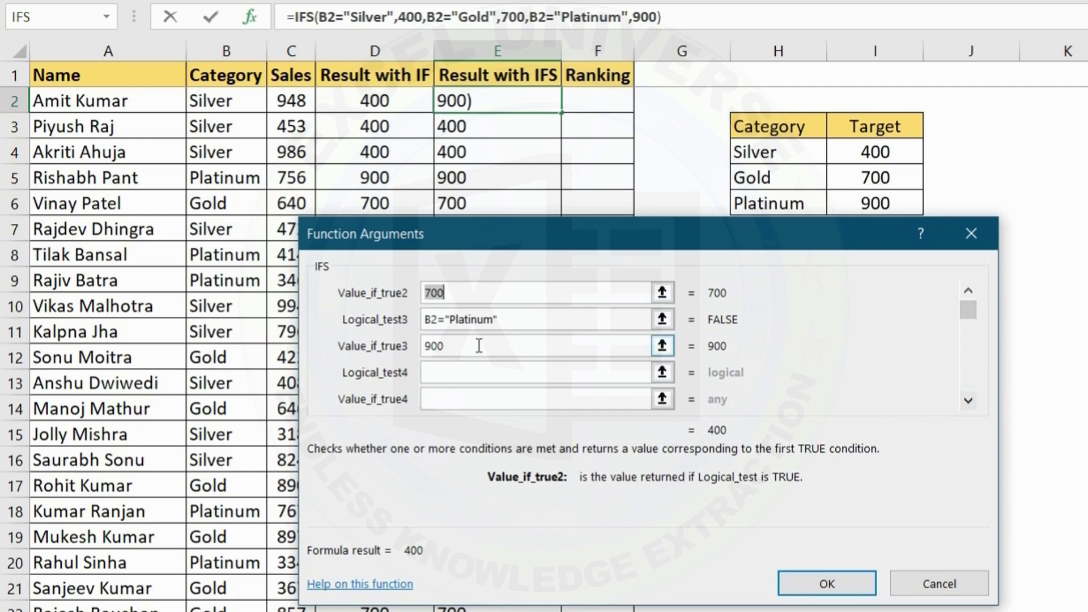
left_click(534, 321)
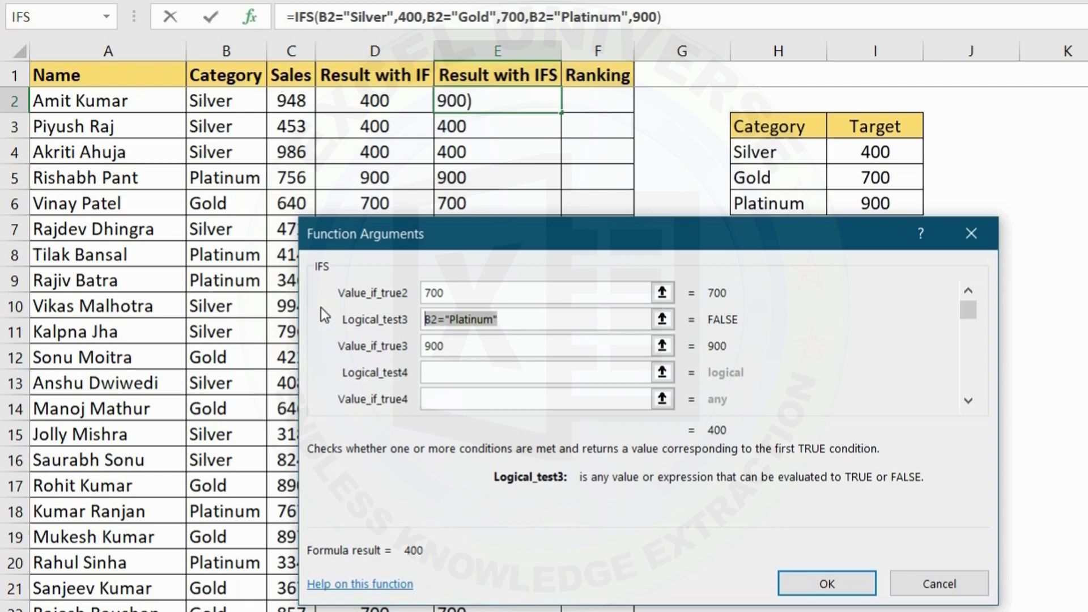
type("TRUE")
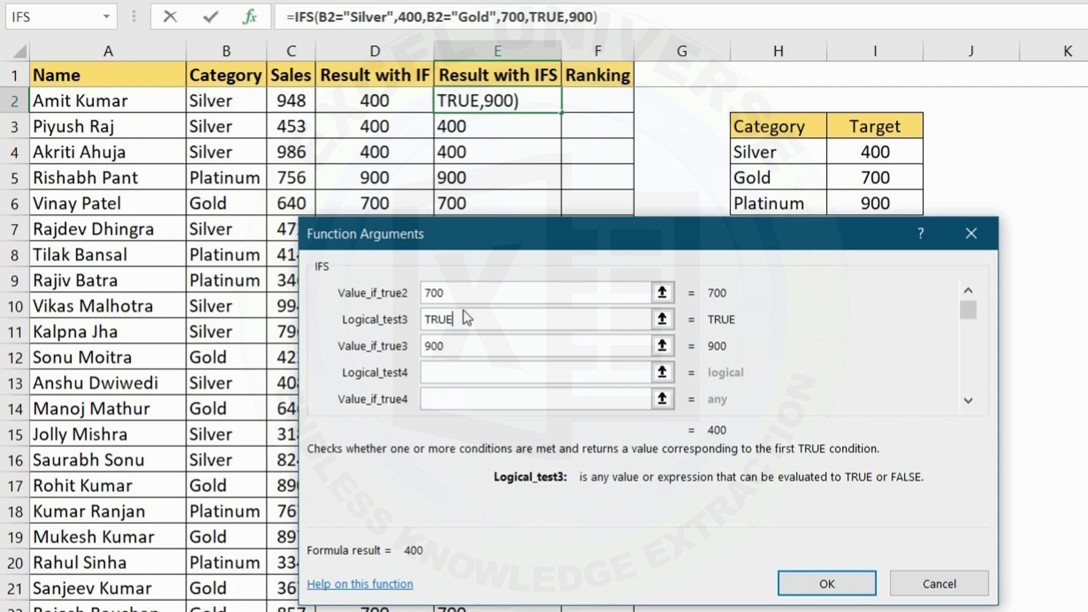
key("Tab")
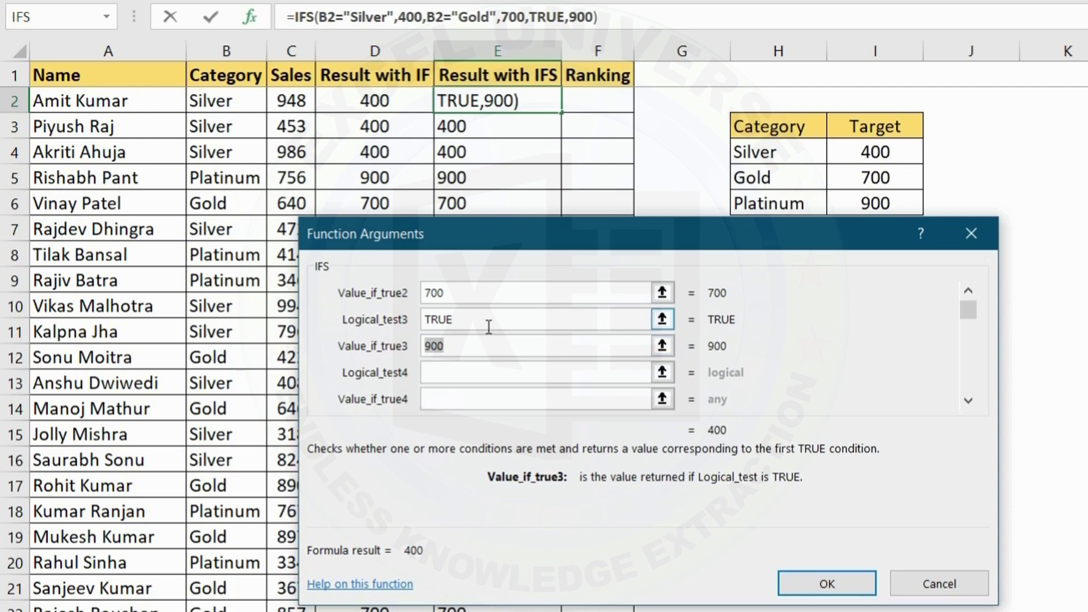
Apply E2's IFS arguments with TRUE as the third test and 900 as its value, and fill the formula down the column
left_click(489, 321)
double_click(479, 319)
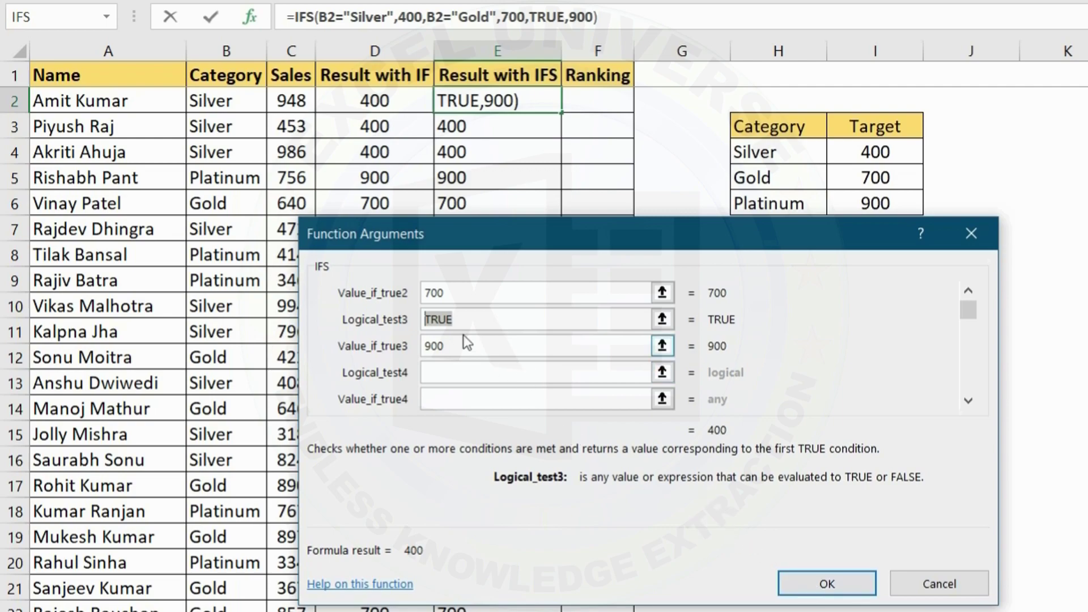
left_click(487, 352)
left_click(508, 344)
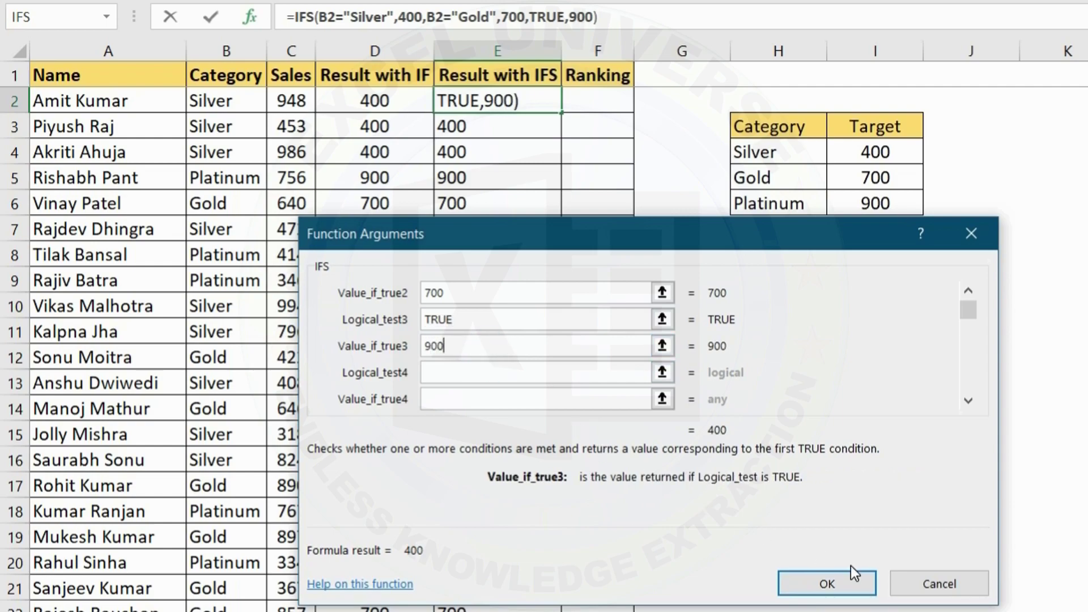
left_click(833, 574)
double_click(560, 109)
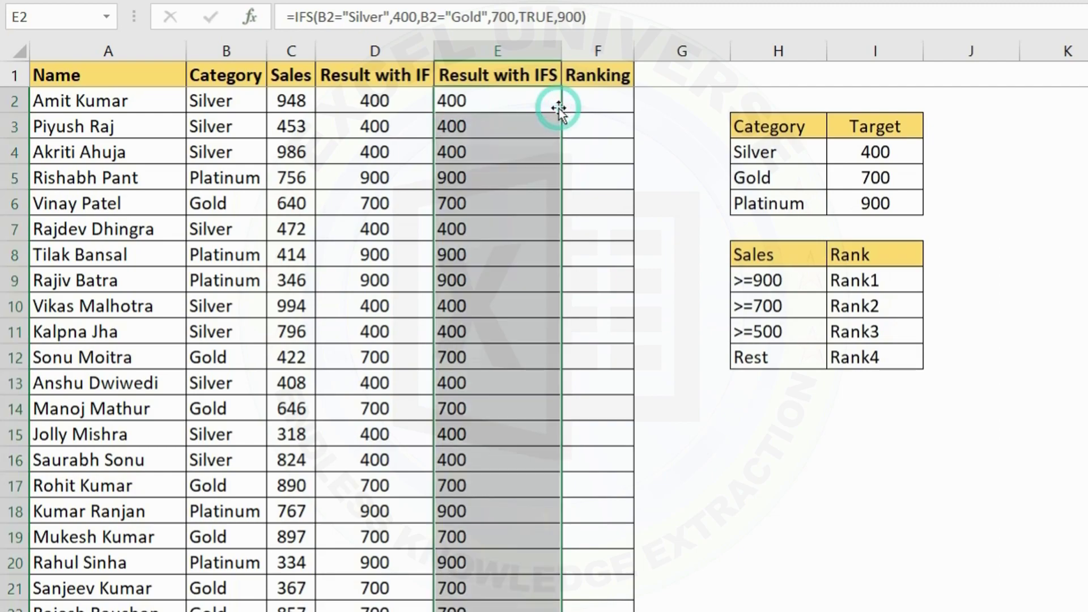
left_click_drag(519, 99, 537, 609)
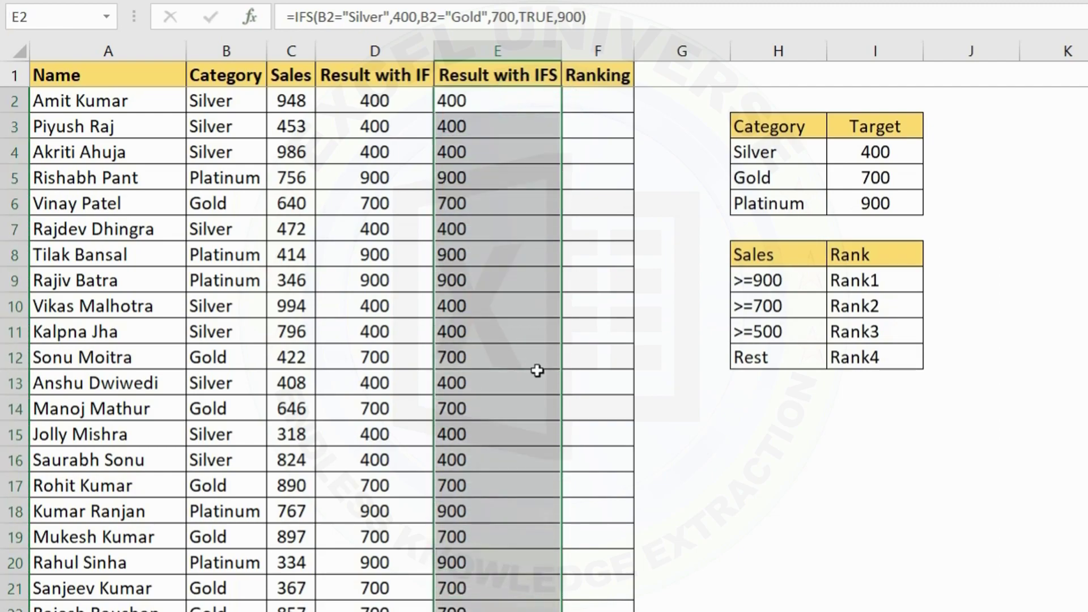
Review the TRUE fallback in E2's formula, and examine the Sales-to-Rank criteria in H8:I12 against the Sales column
left_click(517, 109)
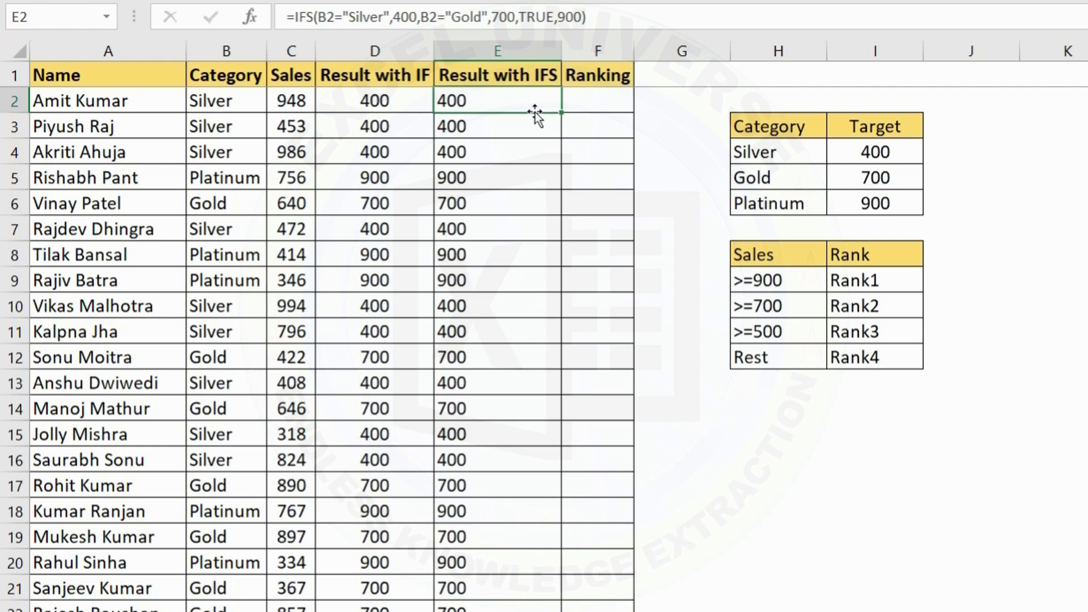
left_click_drag(519, 17, 545, 18)
key("ctrl+Return")
left_click(226, 50)
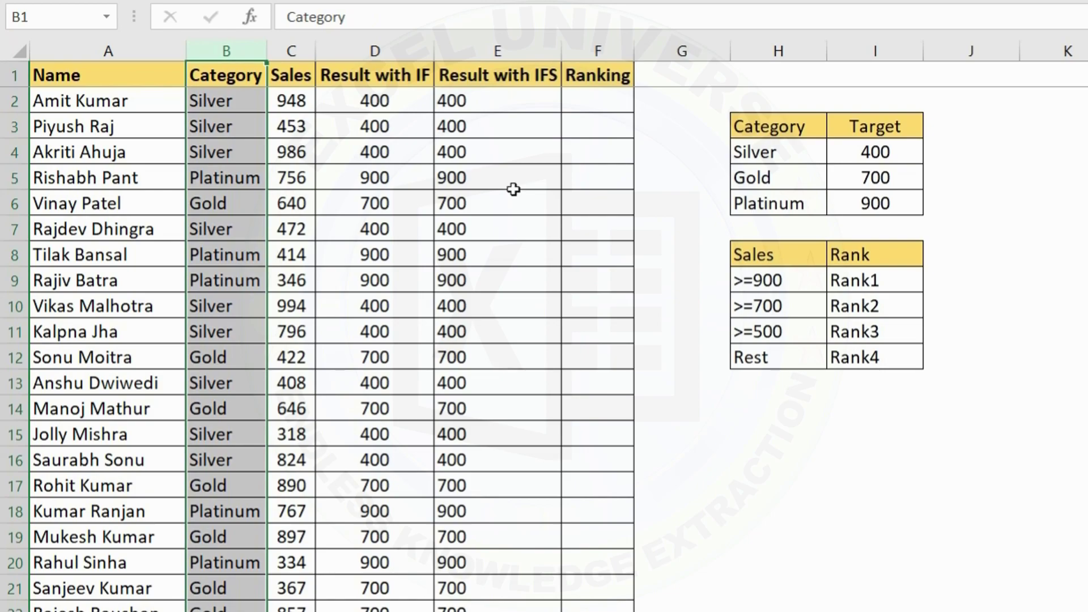
left_click(589, 106)
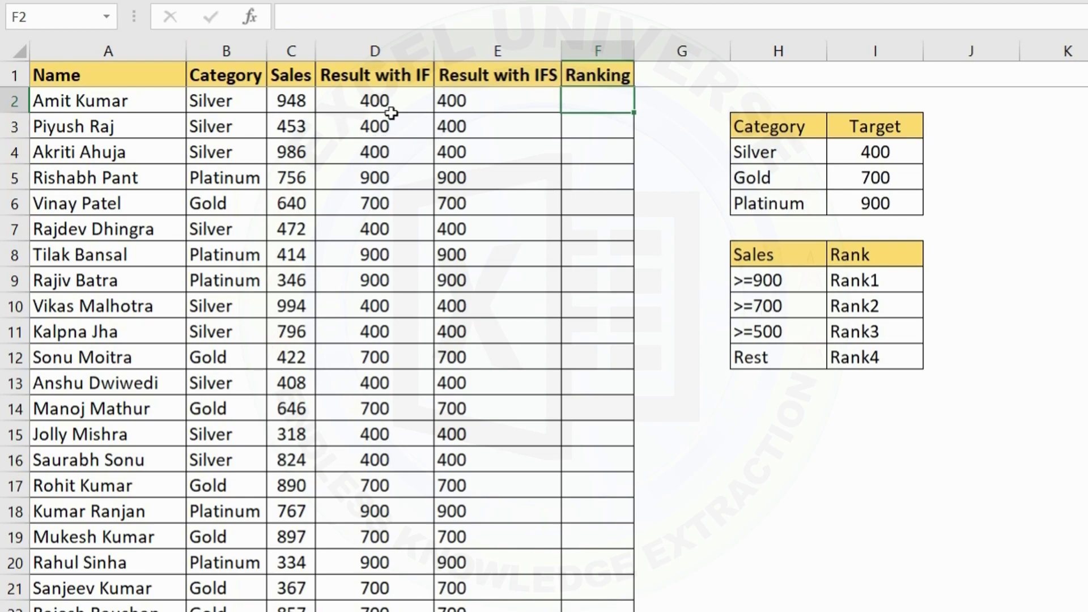
left_click_drag(756, 254, 909, 355)
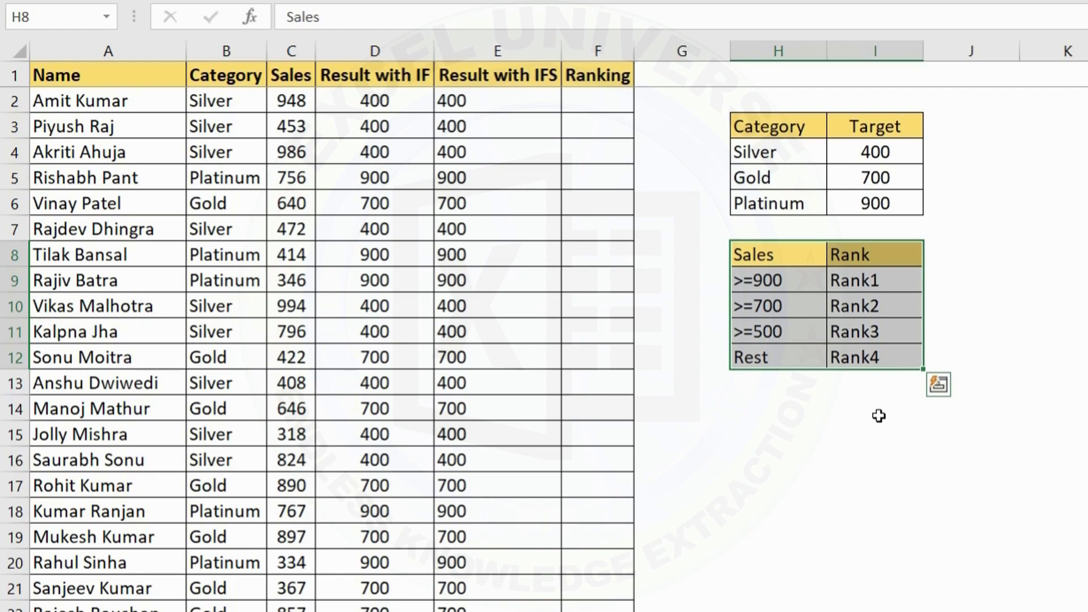
left_click(739, 278)
left_click_drag(782, 278, 841, 280)
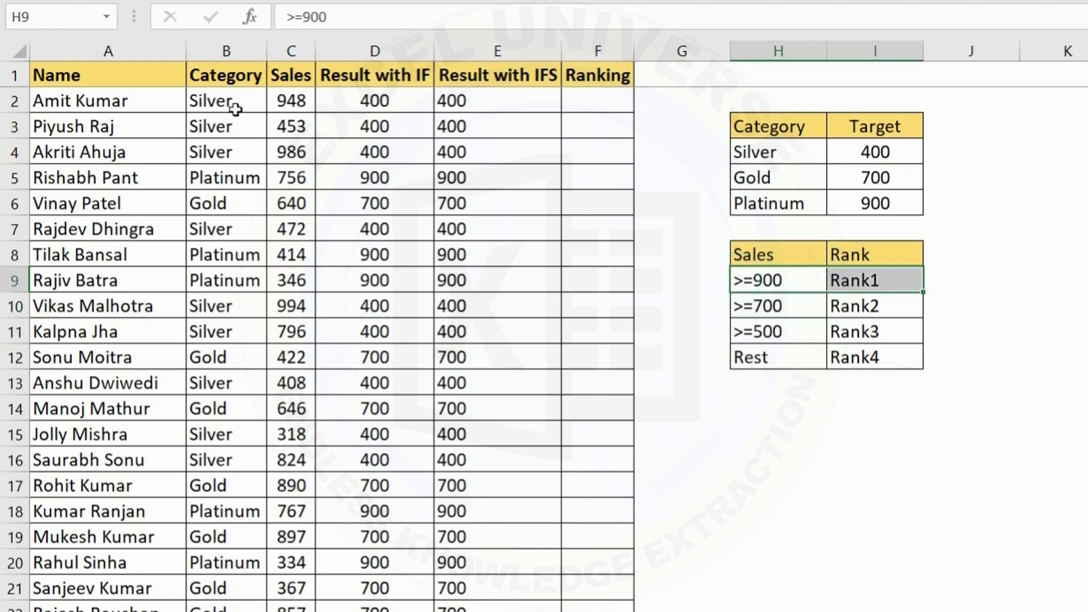
left_click(289, 50)
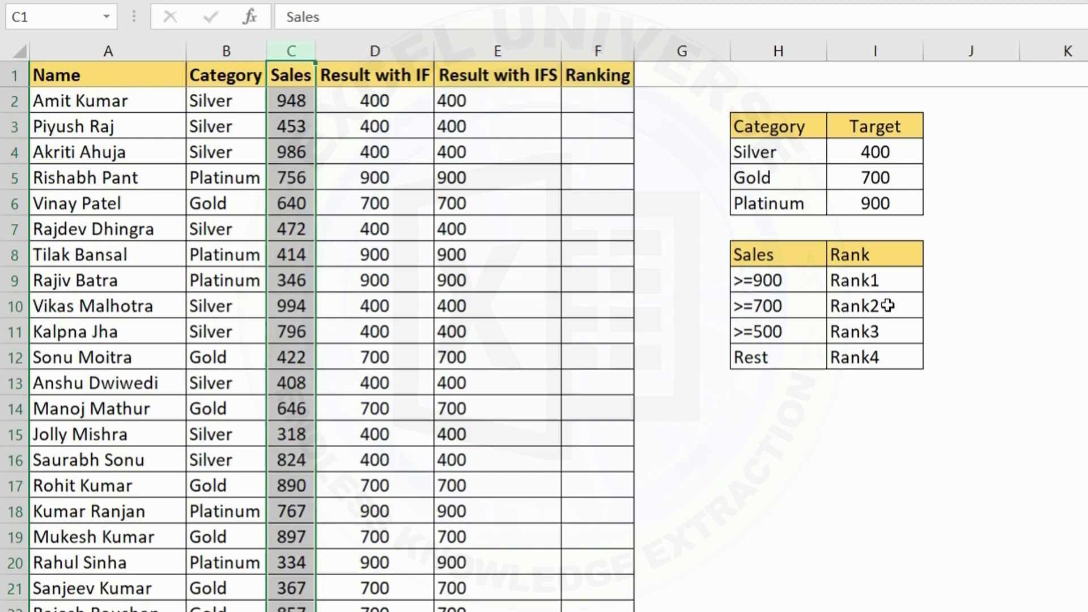
mouse_move(773, 306)
left_mouse_down()
mouse_move(848, 303)
mouse_move(857, 331)
left_mouse_up()
left_click(750, 332)
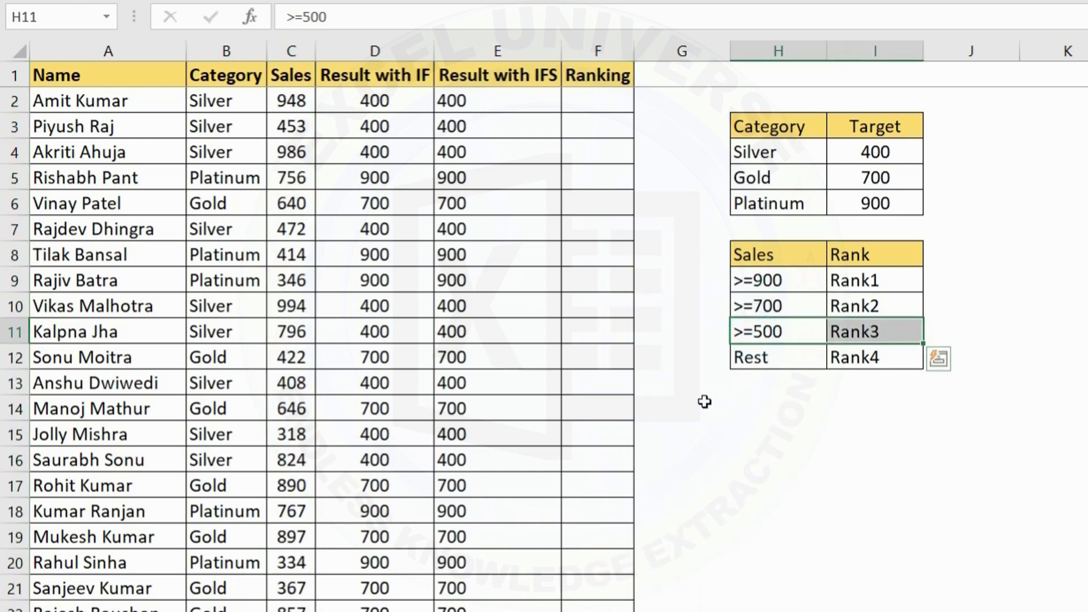
left_click_drag(736, 361, 858, 356)
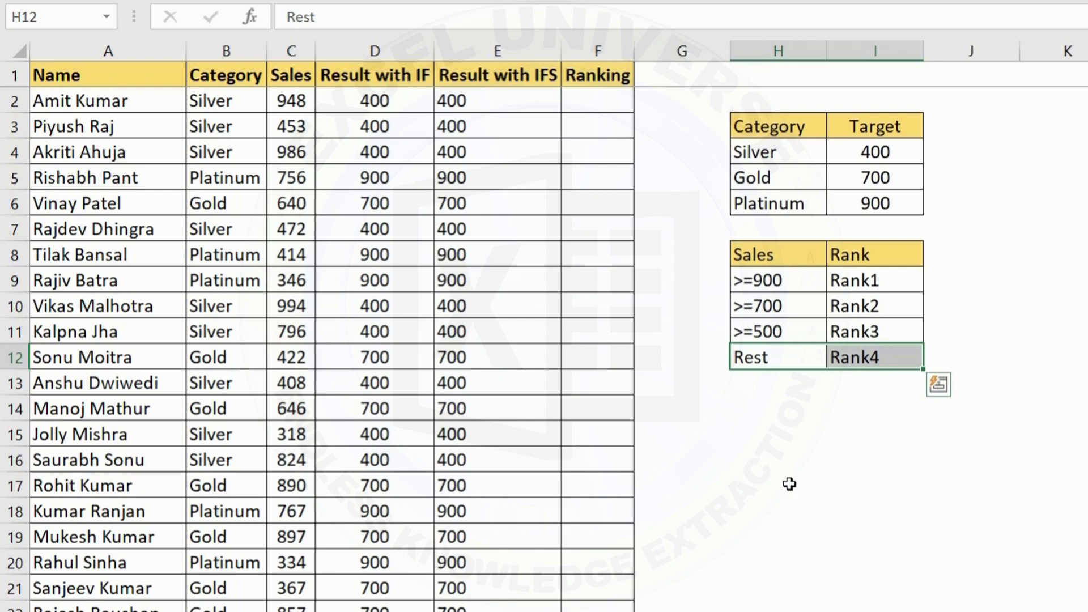
left_click(771, 357)
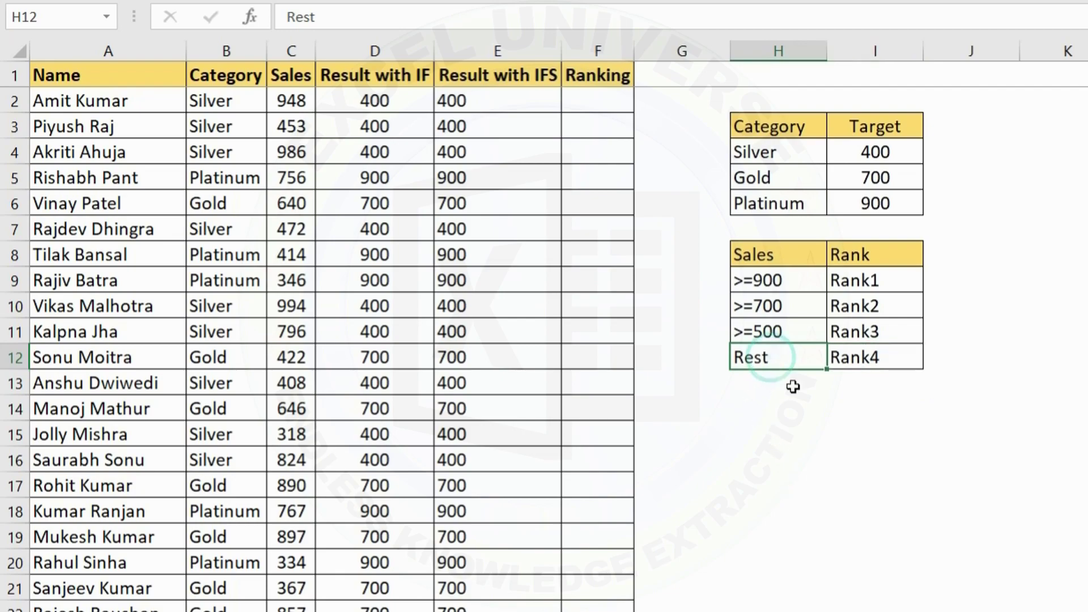
Begin an IFS formula in F2 with the first condition C2>=900 returning "Rank1"
left_click(591, 103)
type("=IF")
type("S(")
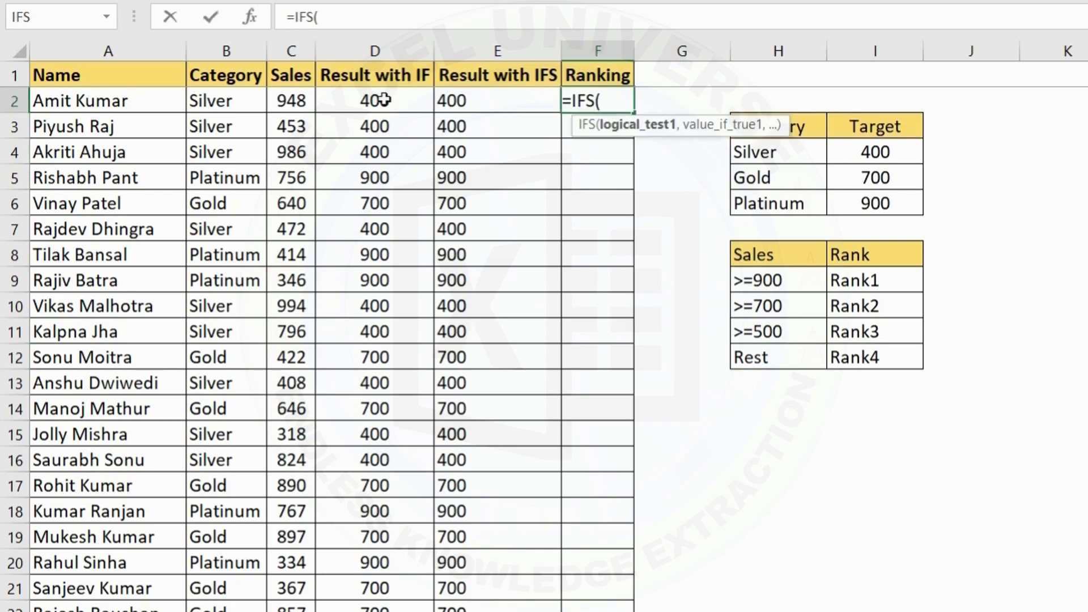
left_click(305, 101)
type(">=900,")
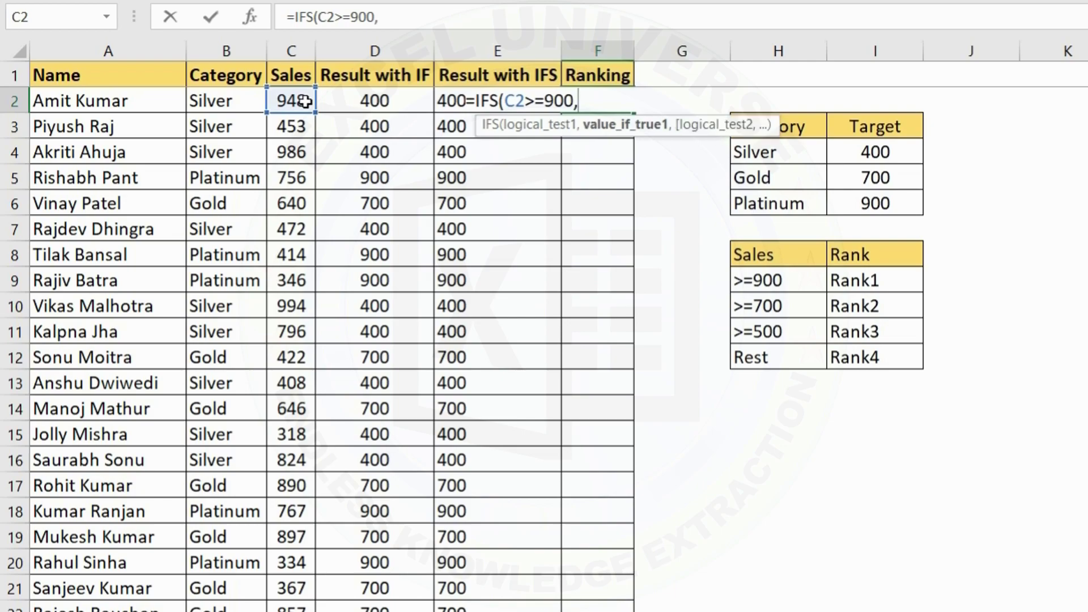
type("\"Rank1\"")
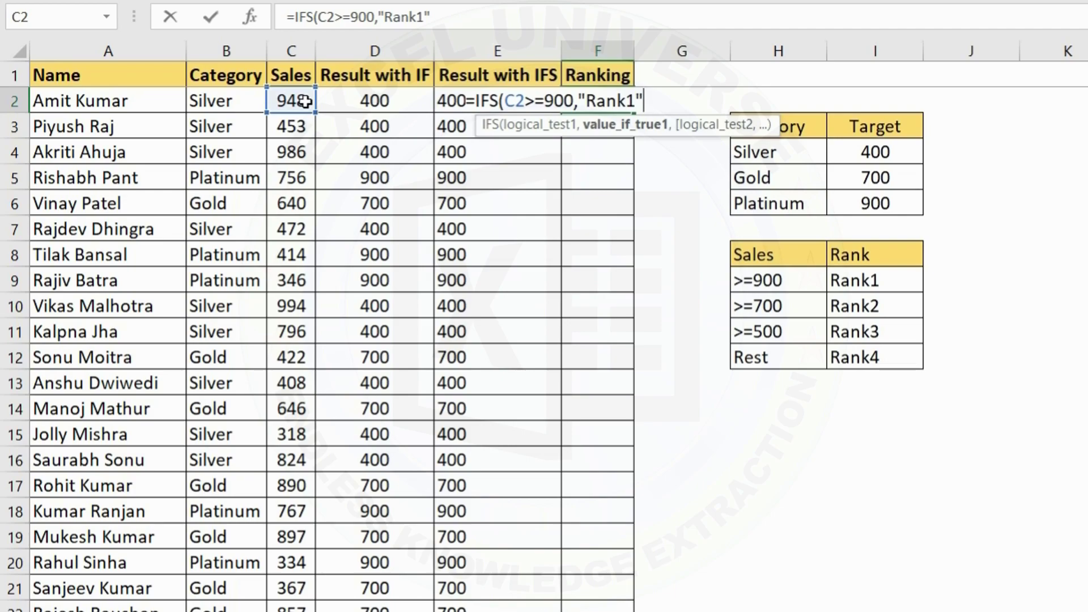
type(",")
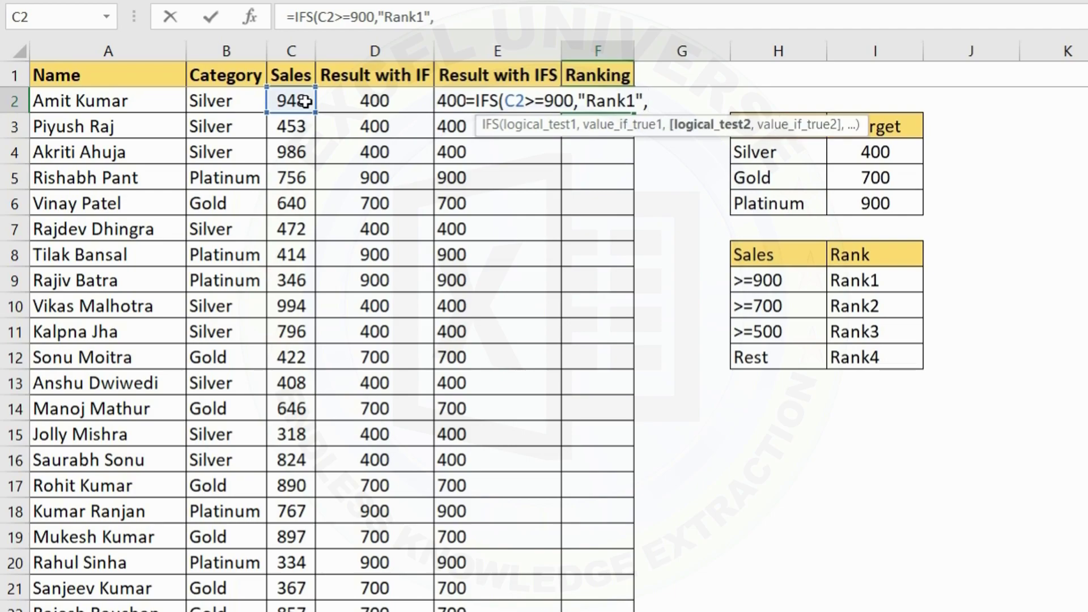
Extend F2's IFS formula with C2>=700 returning "Rank2" and C2>=500 returning "Rank3"
left_click(305, 101)
type(">=")
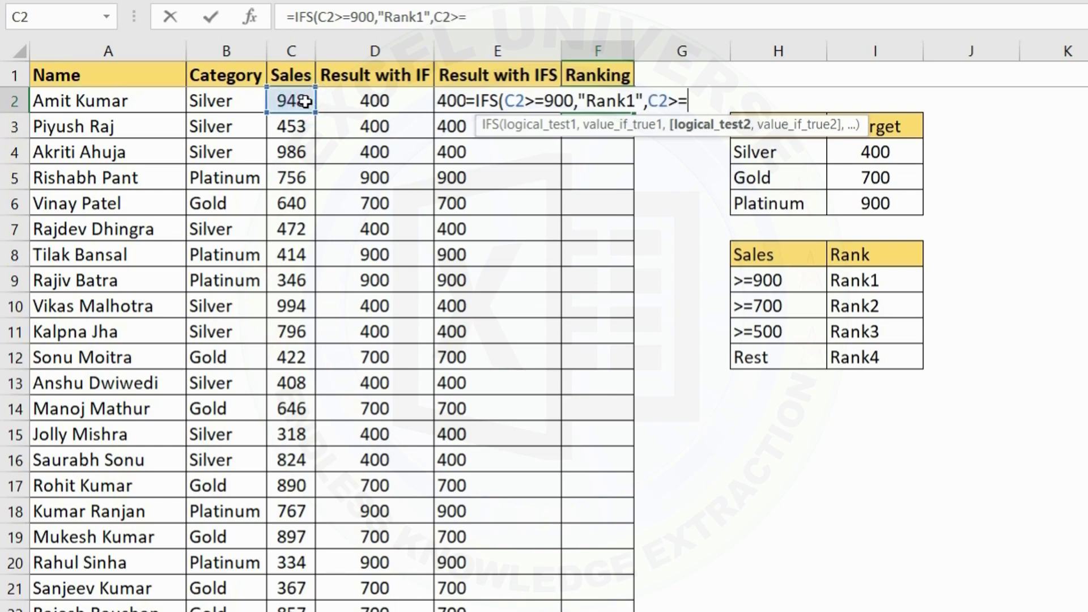
type("700,")
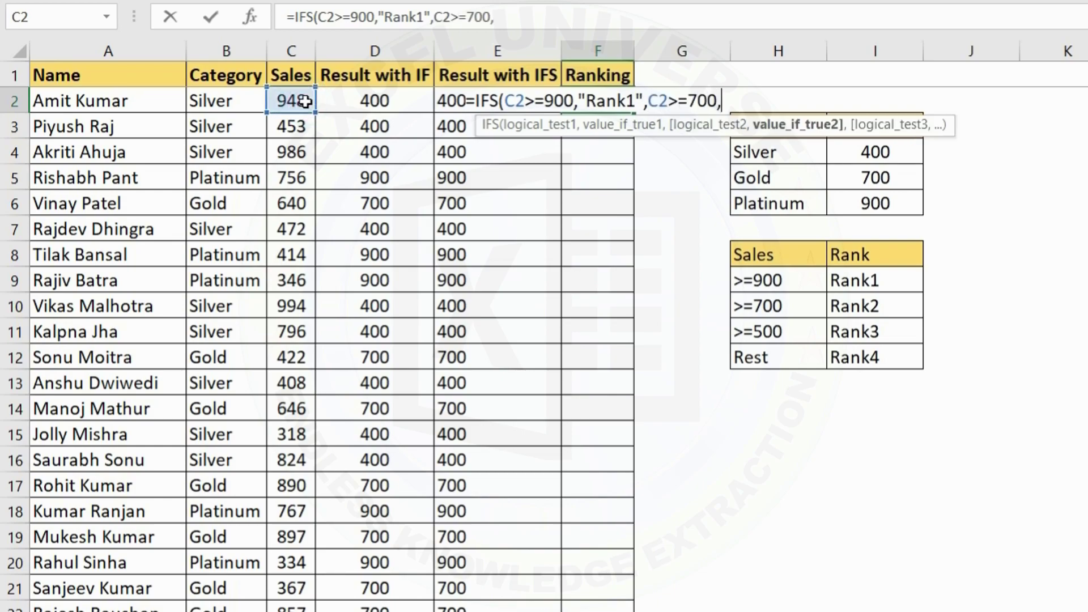
type("\"Rank2")
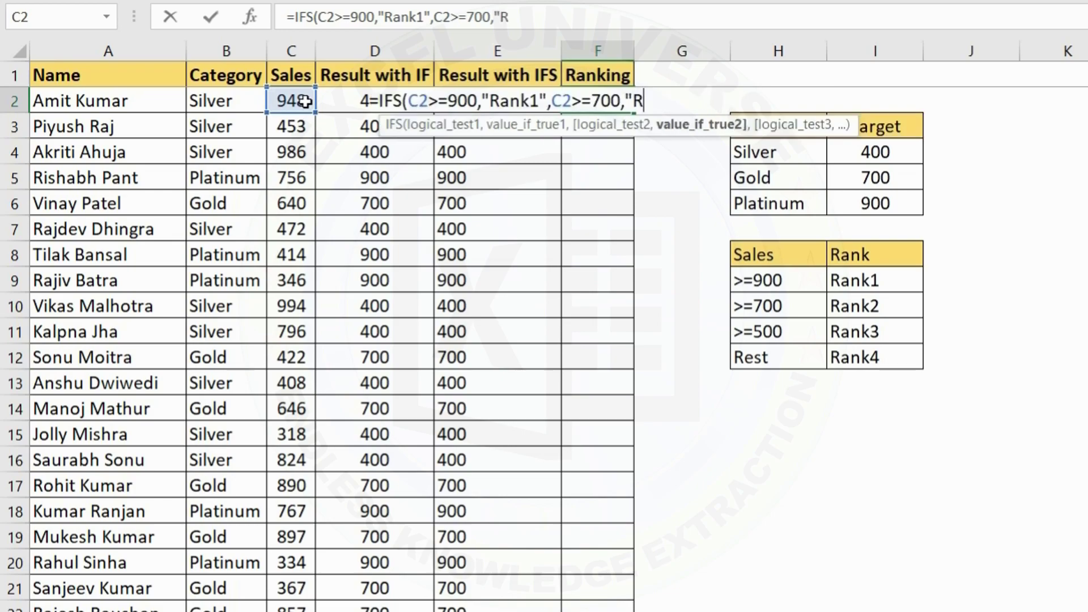
type("\",")
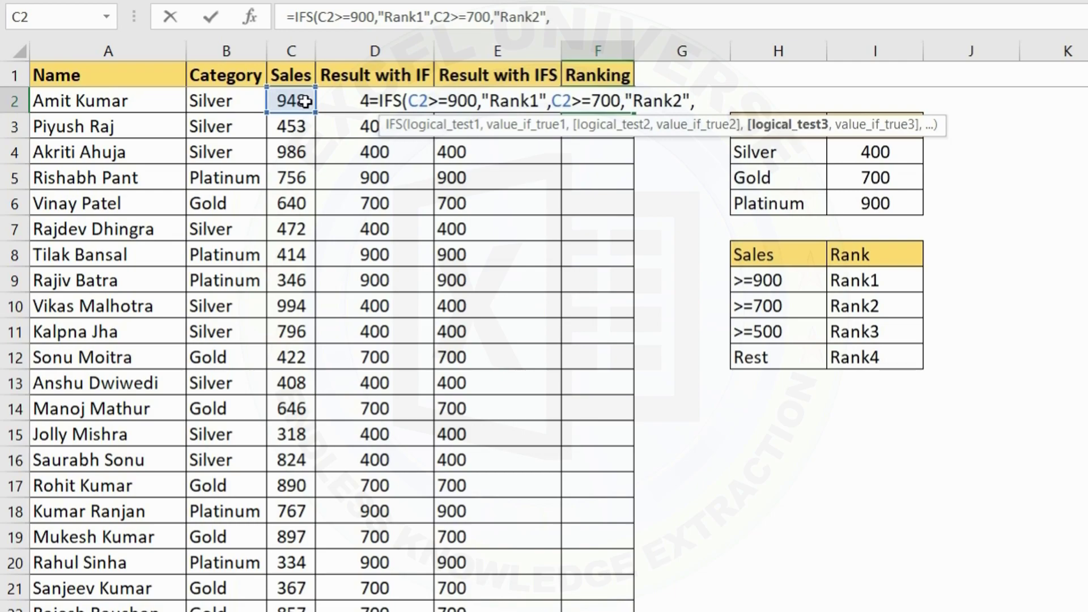
left_click(305, 102)
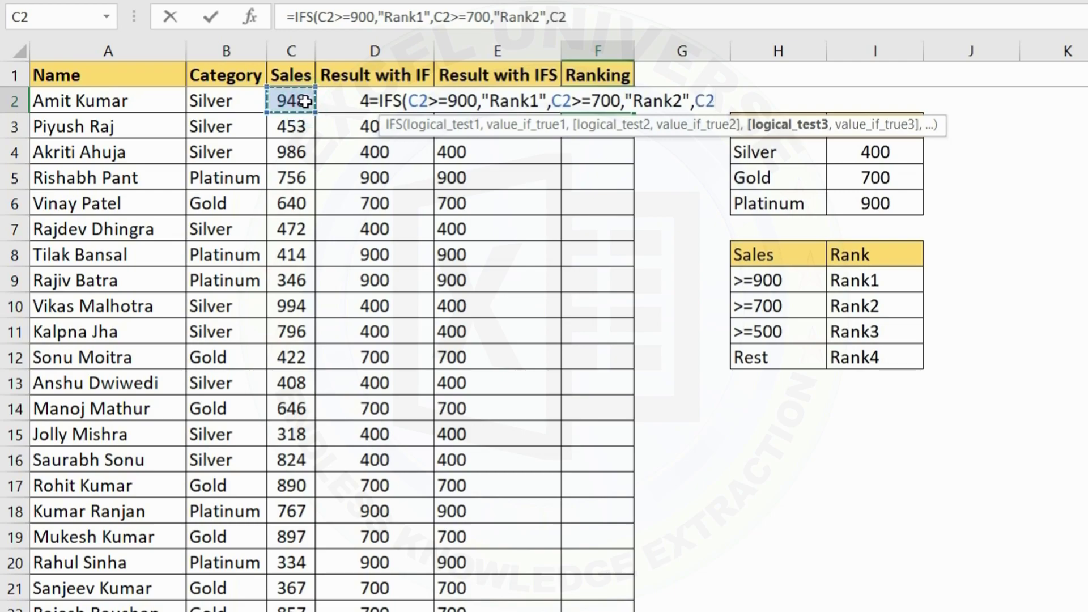
type(">=500")
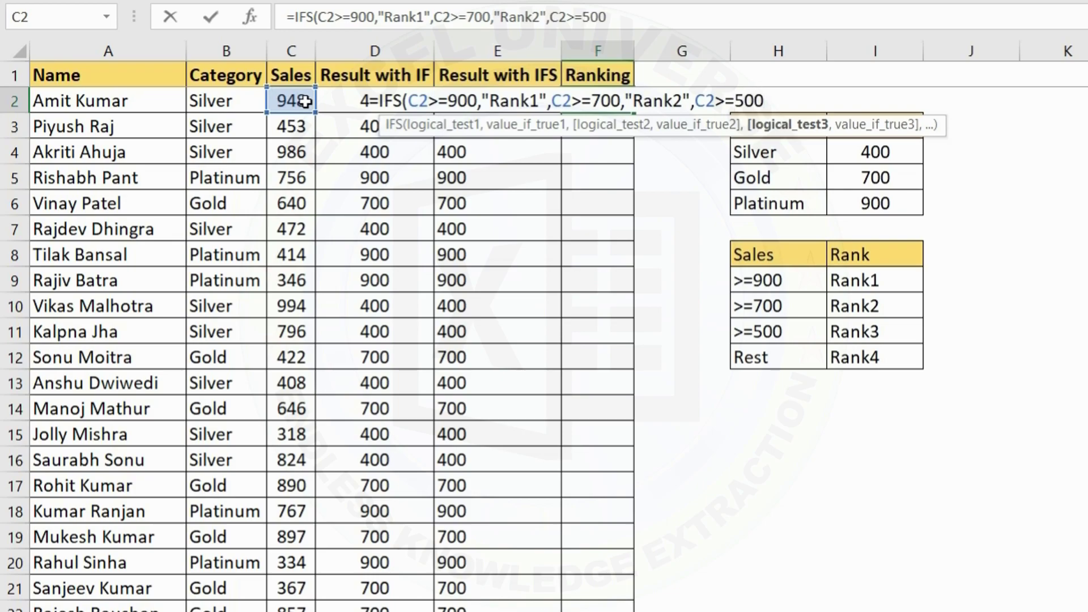
type(",\"Rank")
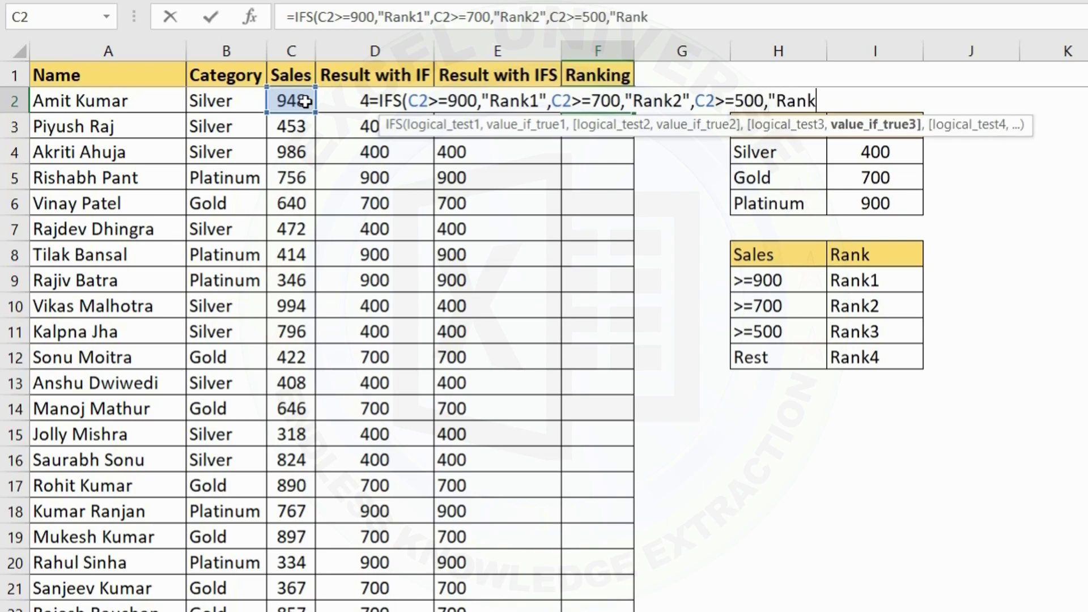
type("3\"")
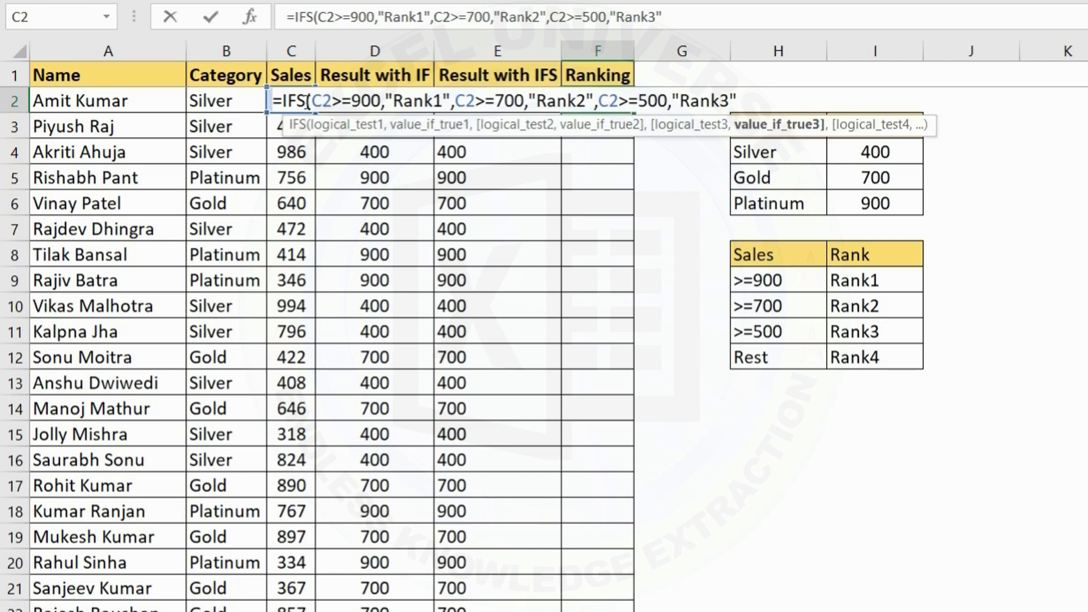
Complete F2's IFS formula with TRUE returning "Rank4" as the fallback, and check the result against the sales value in C2
type(",")
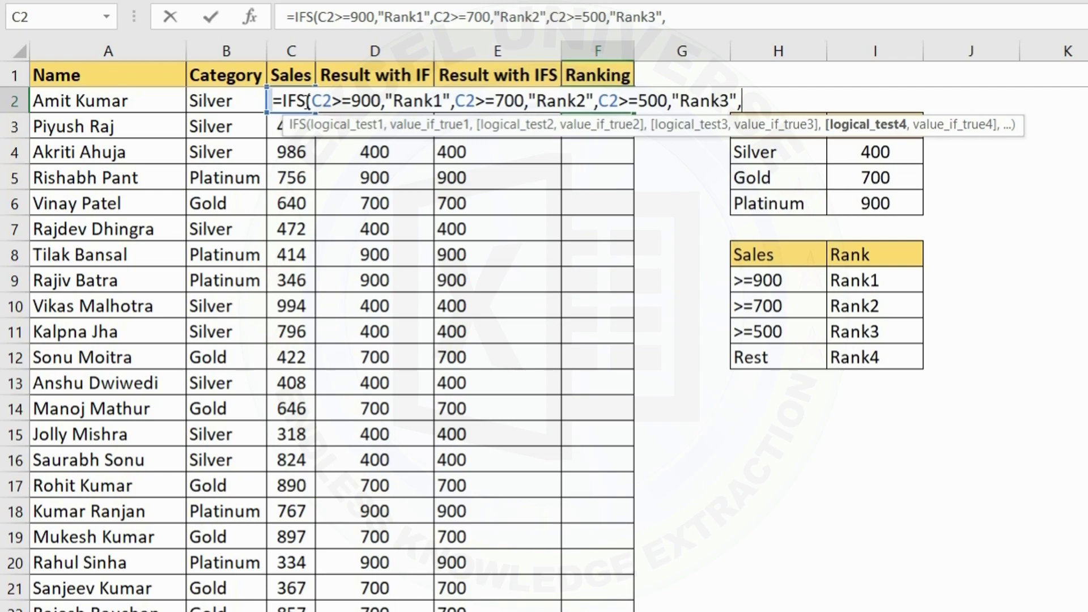
type("tr")
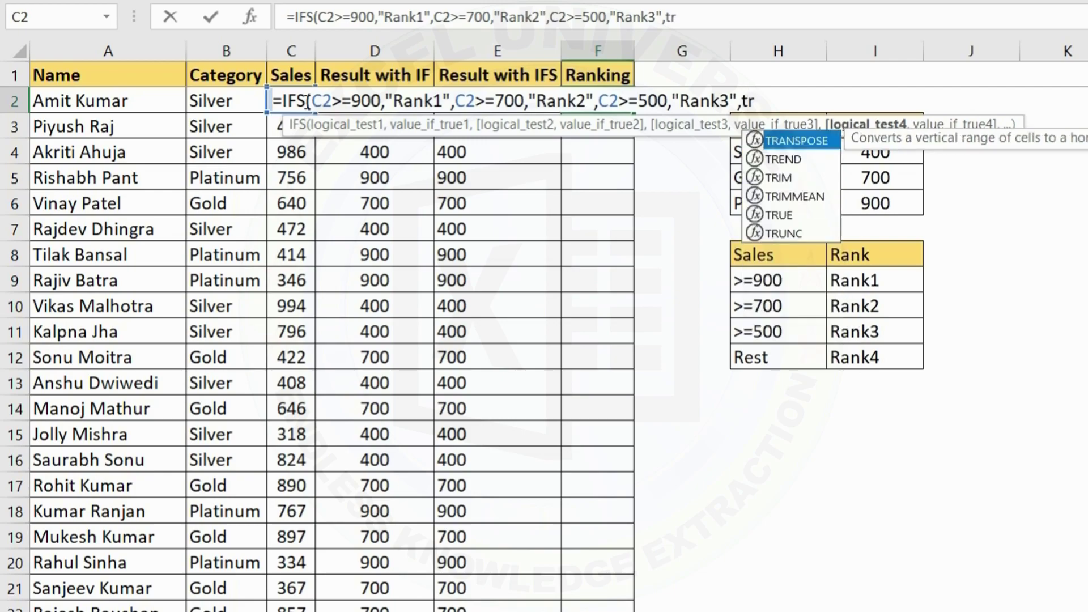
type("u")
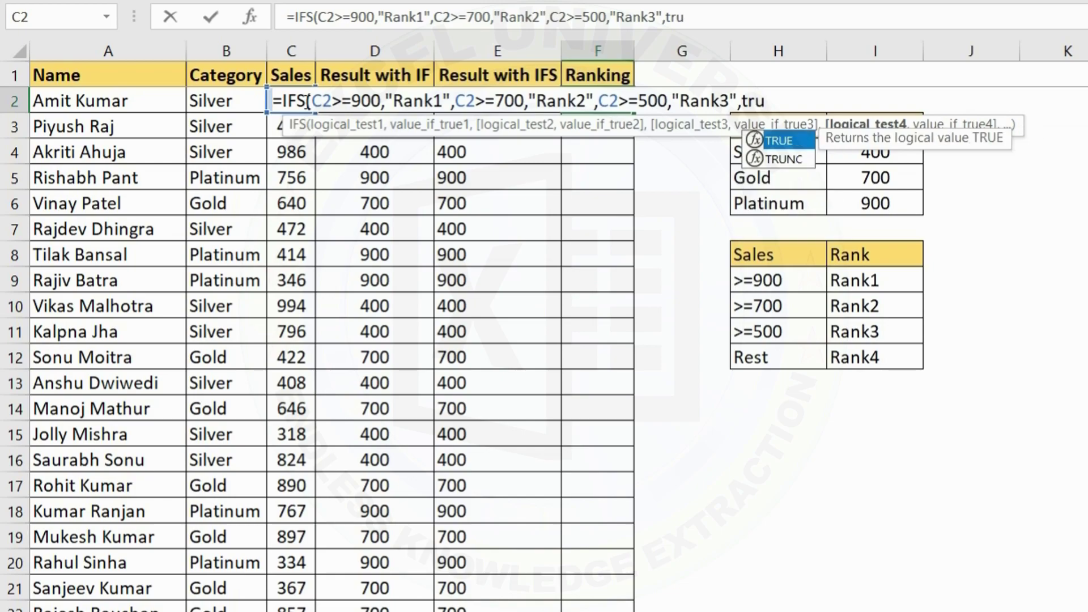
key("BackSpace")
key("BackSpace")
key("BackSpace")
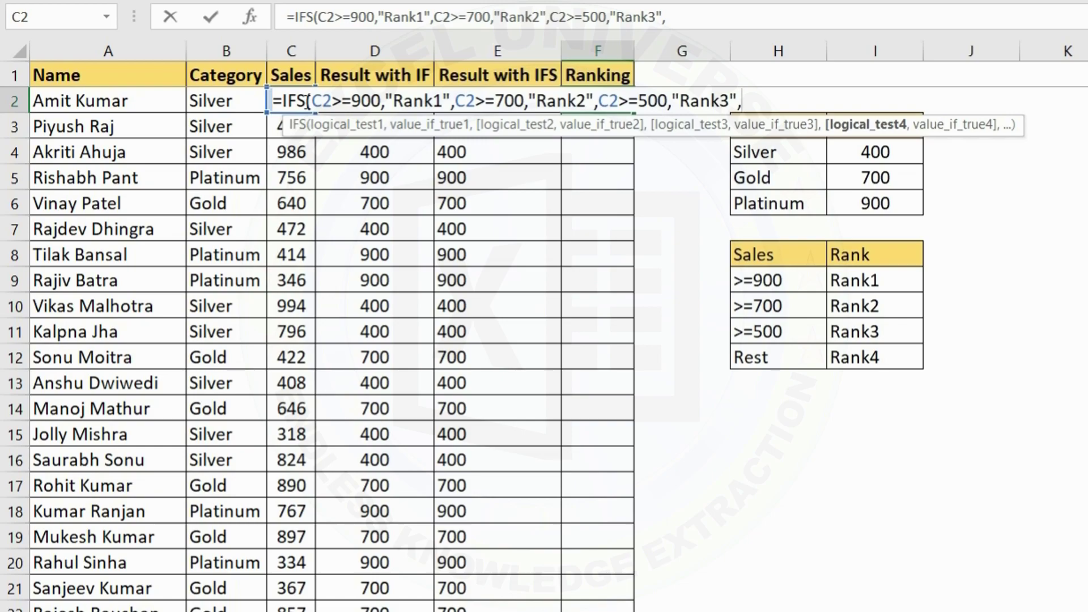
type("true")
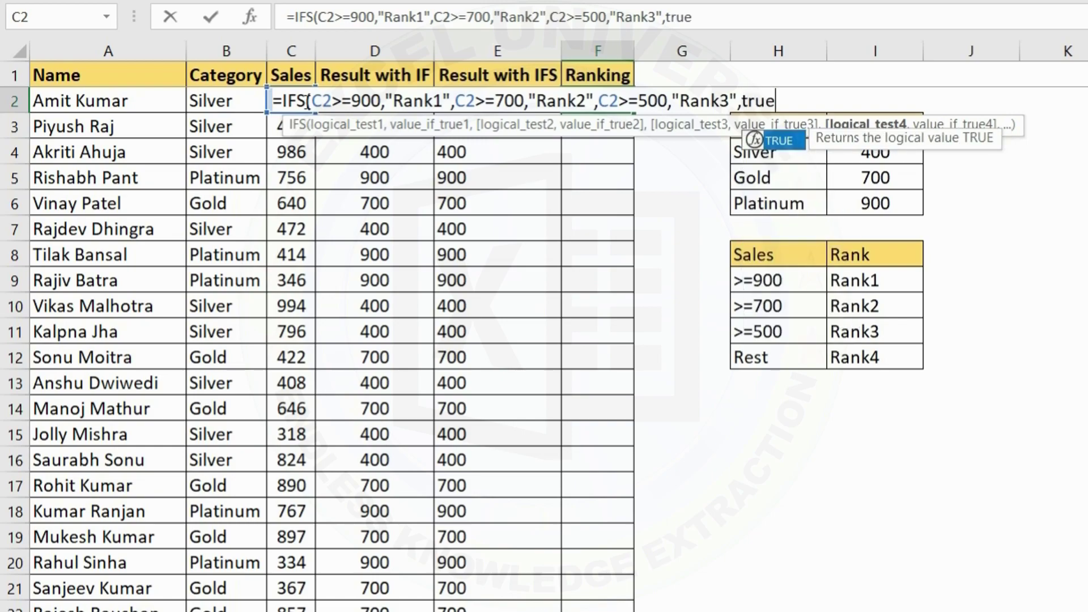
key("Tab")
type(",")
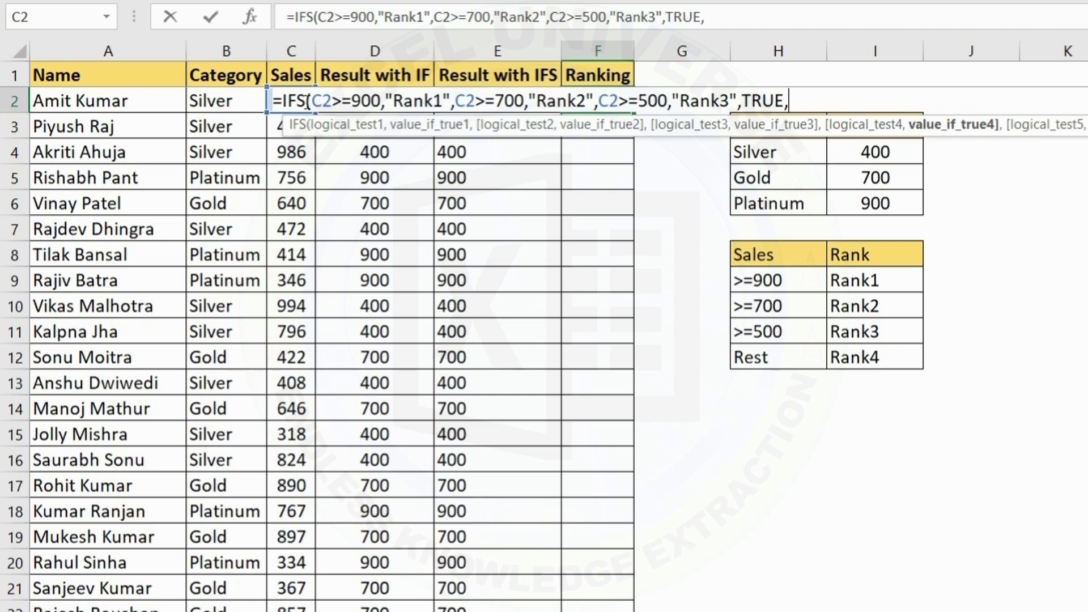
type("\"Rank4")
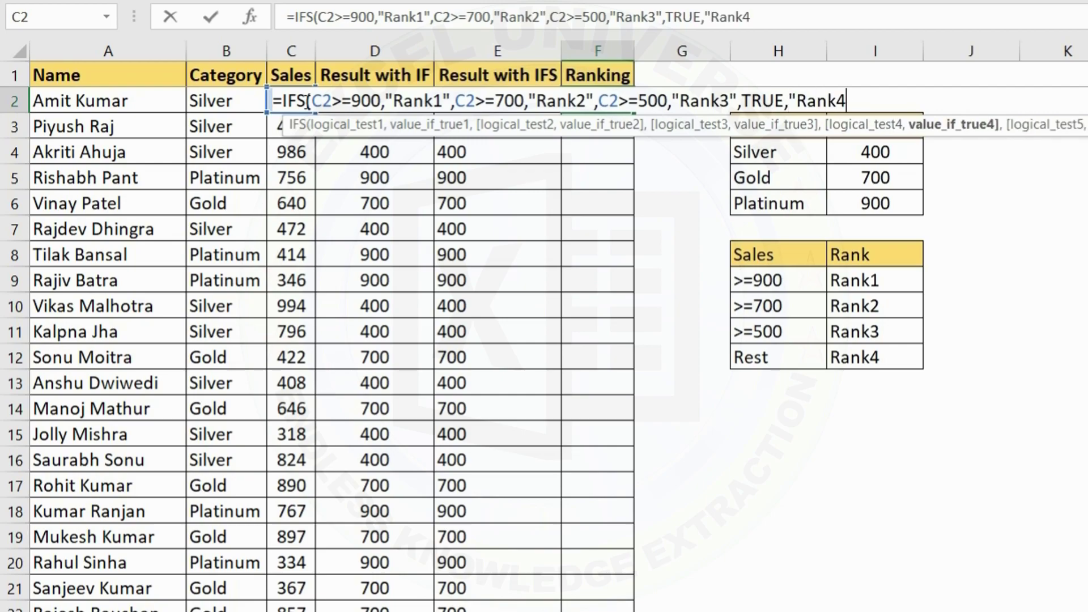
type("\"")
key("Return")
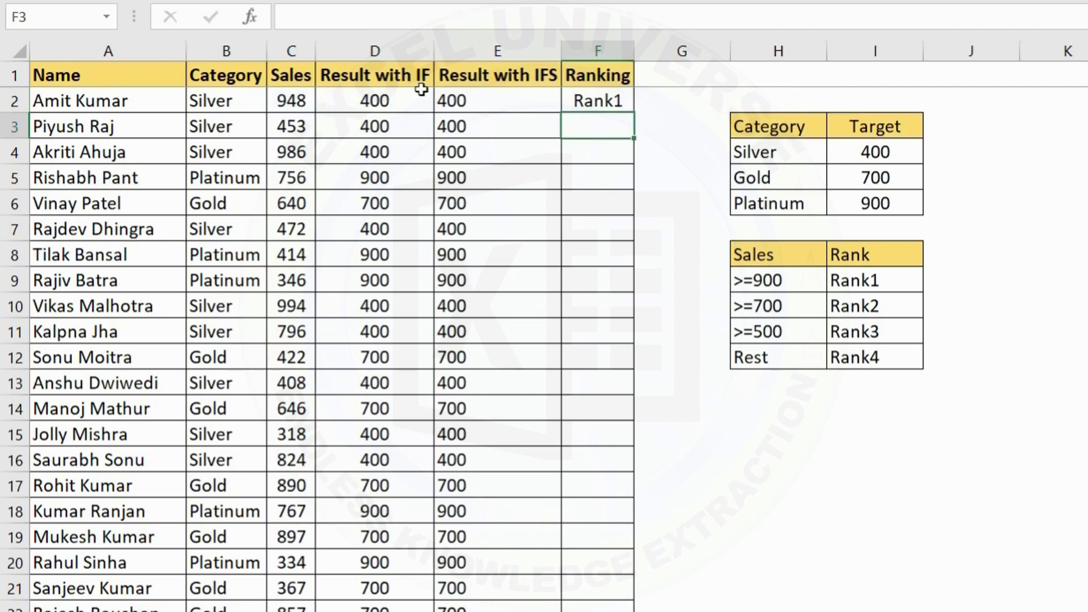
left_click(587, 101)
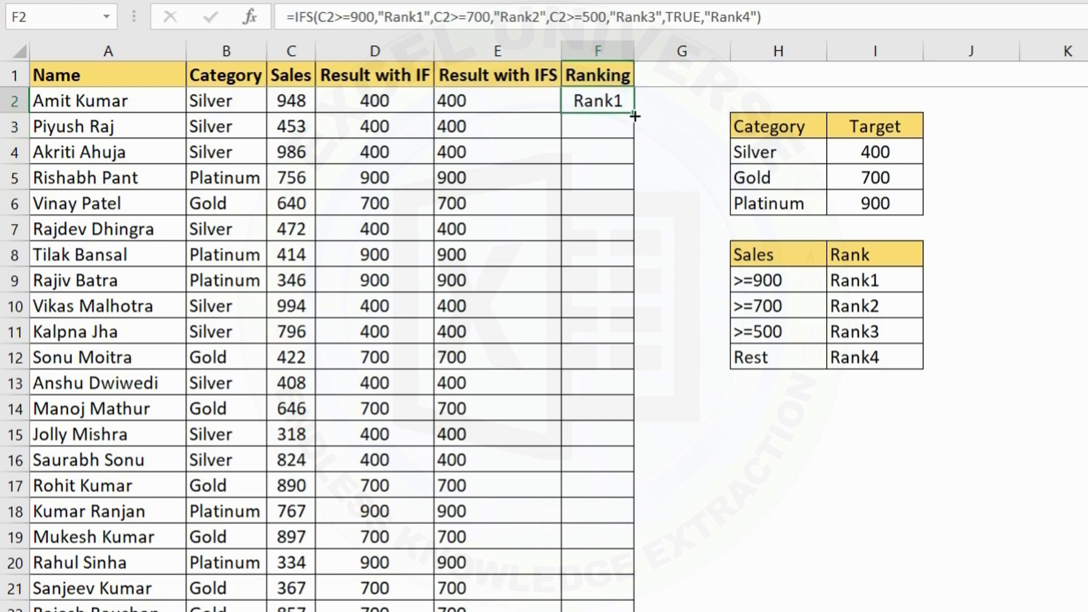
left_click(282, 99)
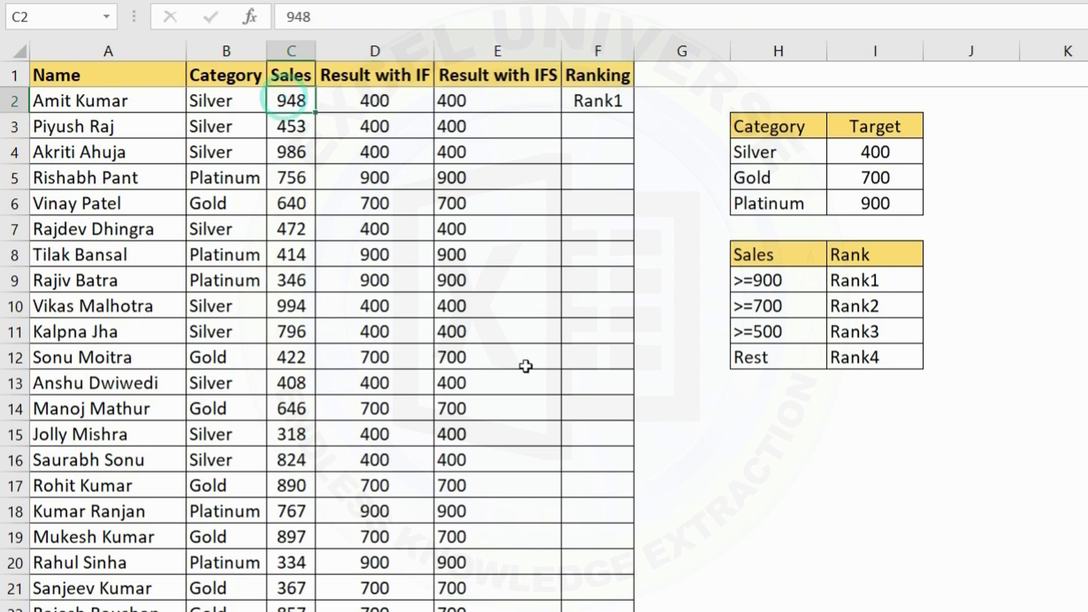
Set the sales value in C2 to 0 and check F2's rank against the criteria in H9:I12
type("0")
key("Return")
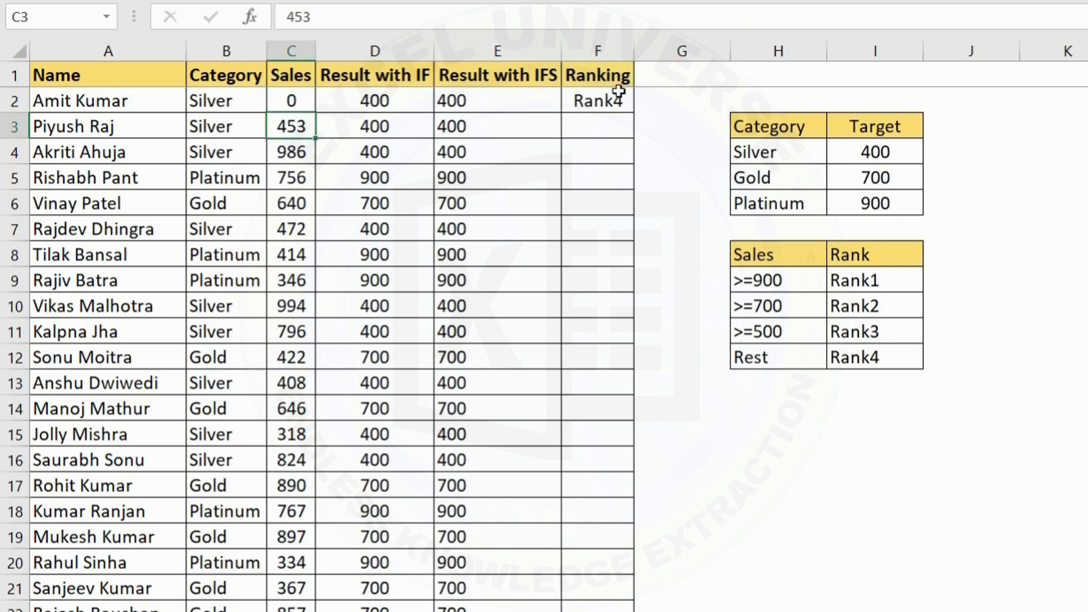
left_click(602, 100)
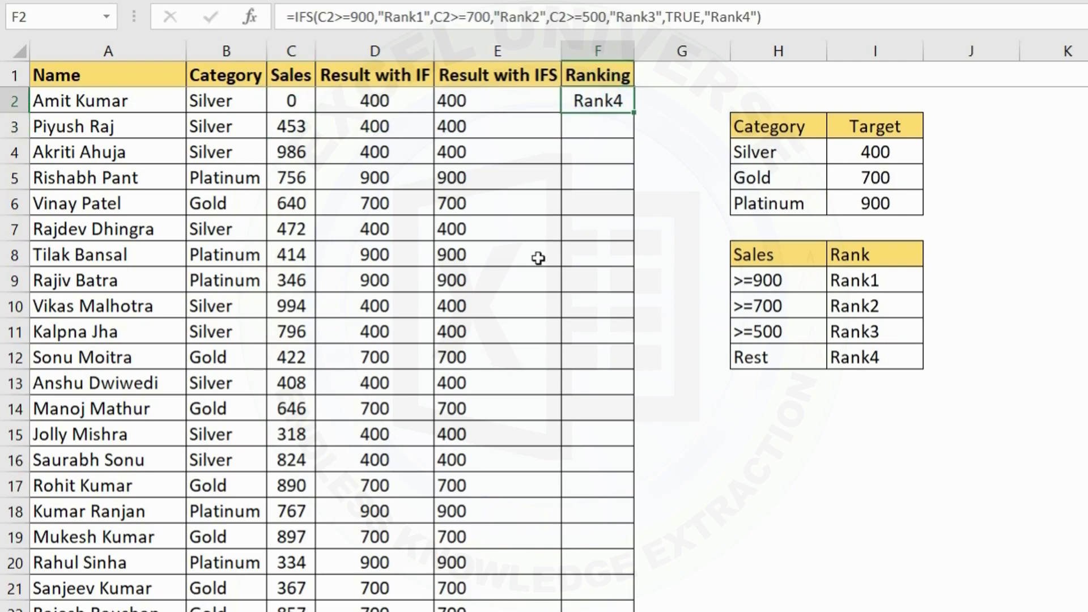
left_click(292, 100)
left_click_drag(788, 283, 850, 337)
left_click_drag(754, 359, 876, 360)
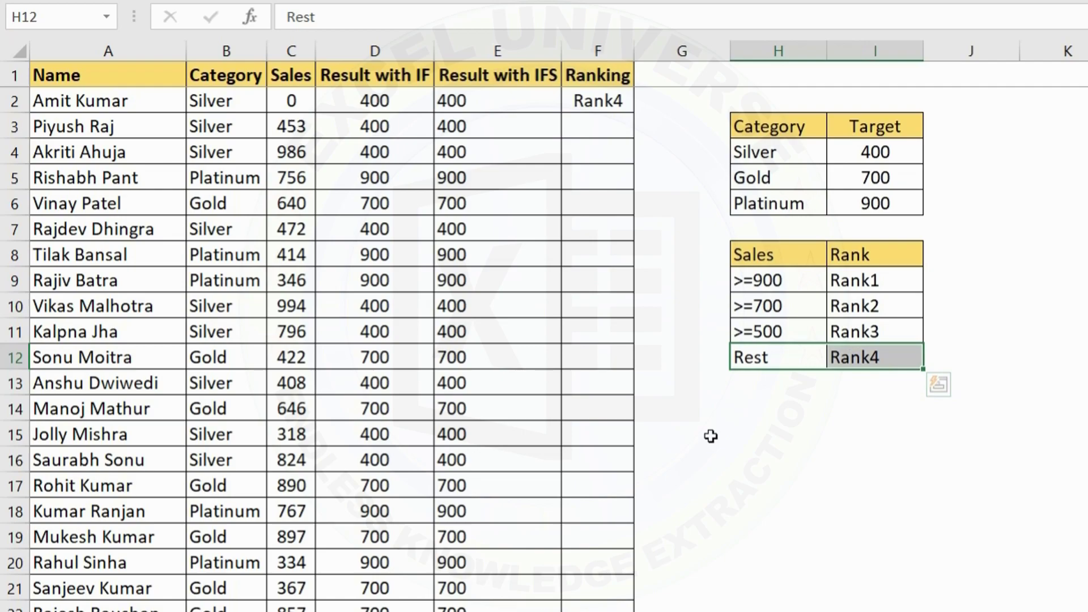
Try replacing the TRUE fallback in F2's IFS formula with C2<500, and undo the replacement
double_click(576, 100)
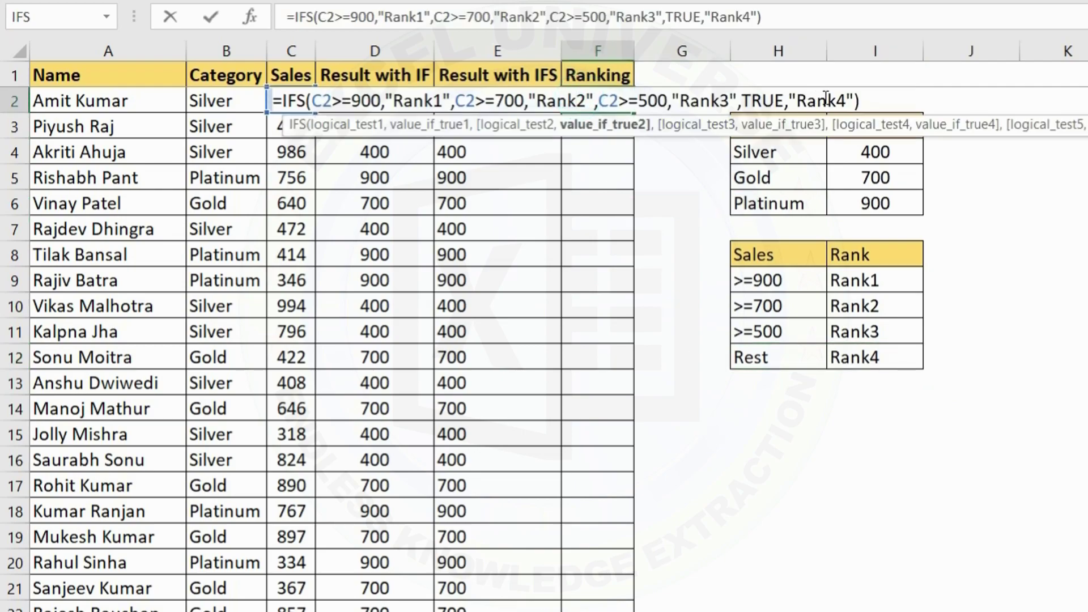
double_click(762, 100)
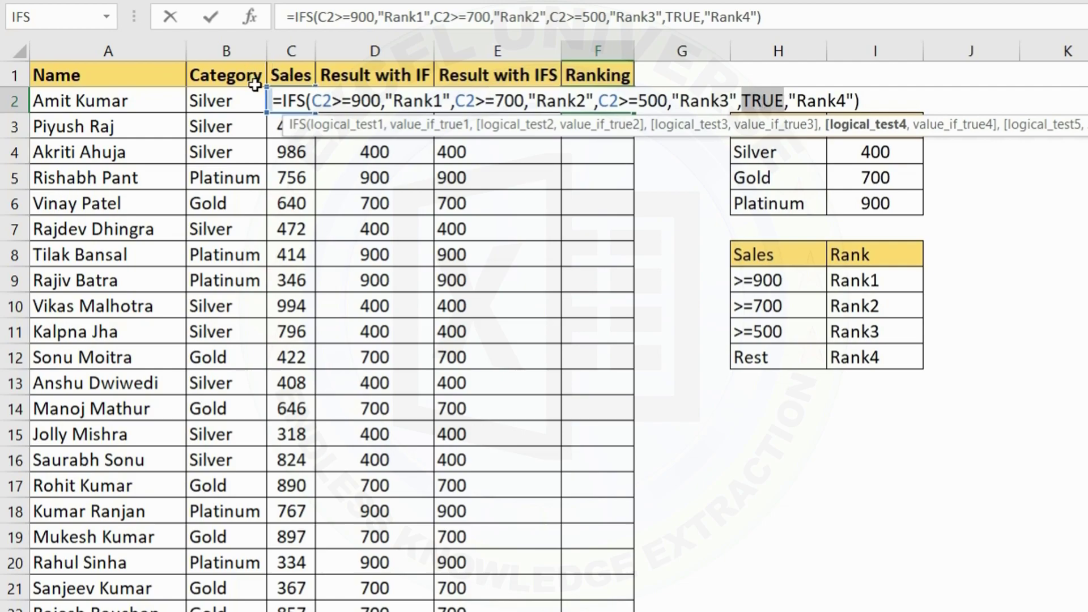
type("c2")
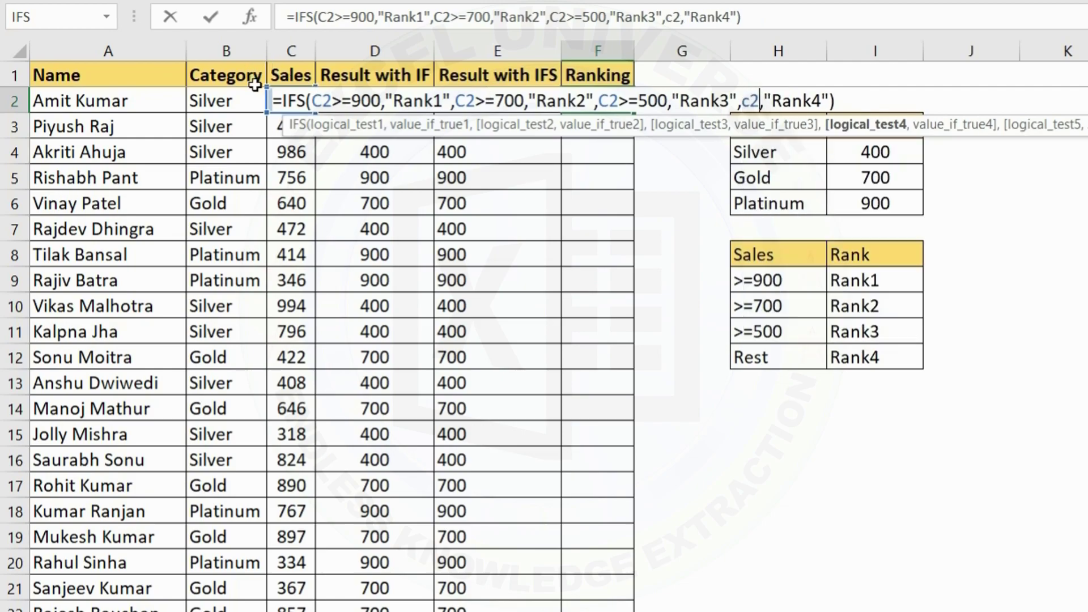
type("<500")
key("ctrl+Return")
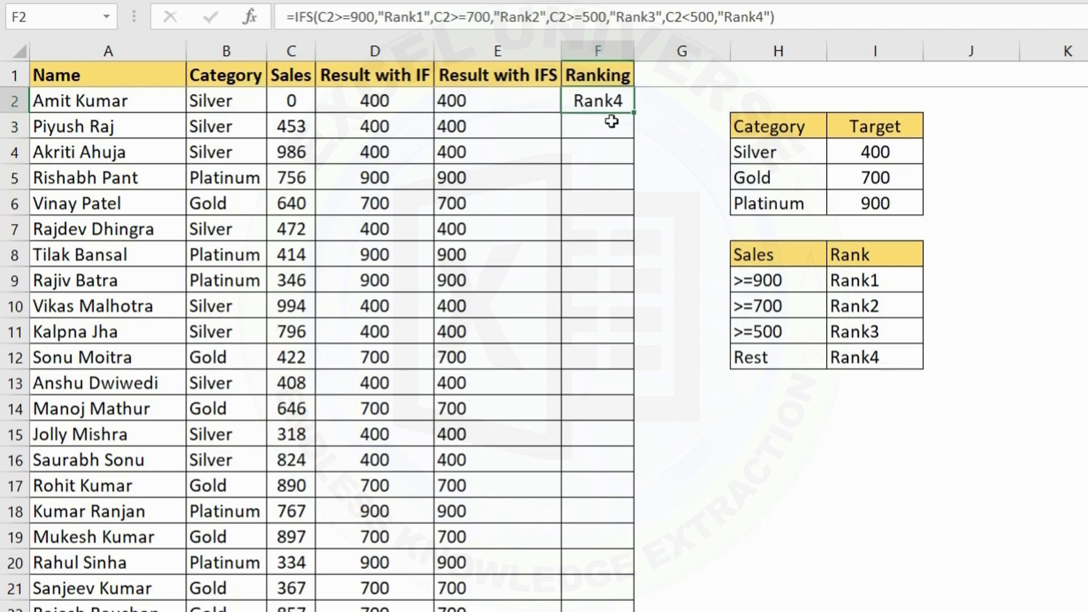
key("ctrl+z")
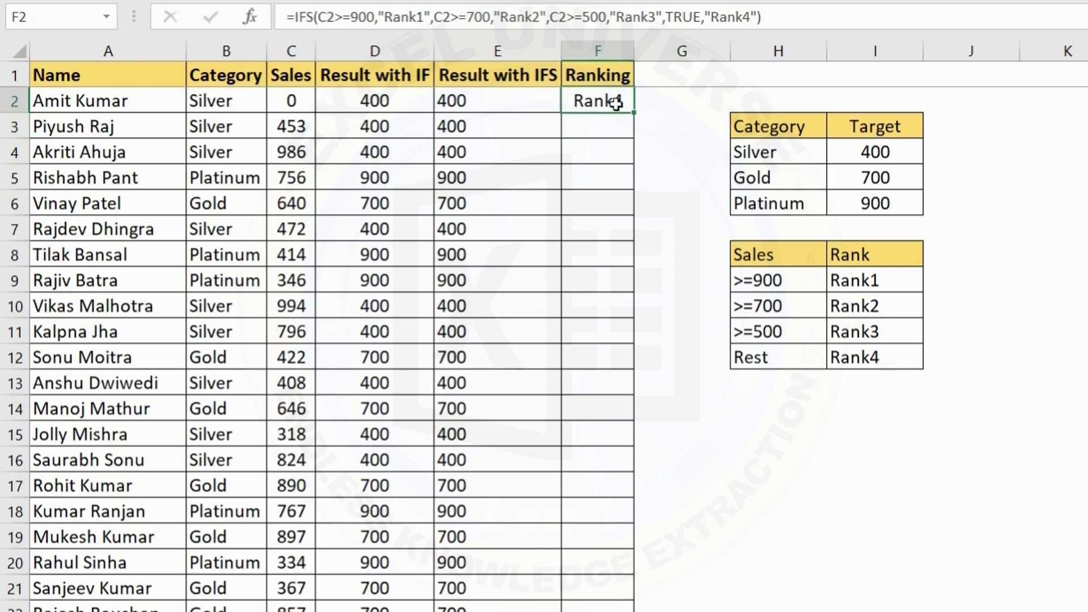
Fill F2's IFS formula down the Ranking column and compare the ranks with the Sales column
double_click(633, 111)
left_click_drag(598, 102, 607, 611)
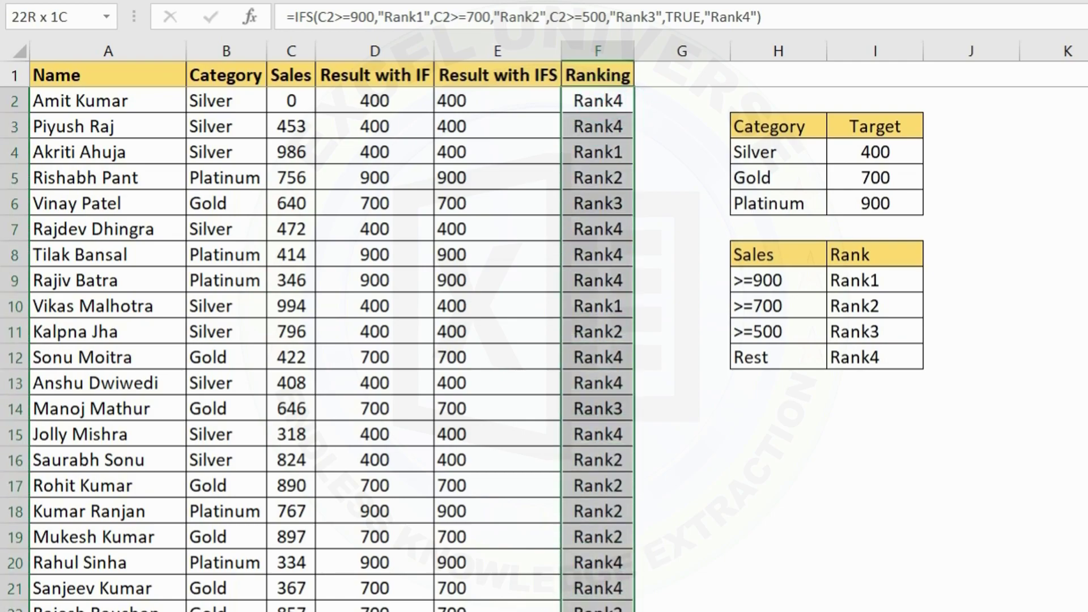
left_click(292, 50)
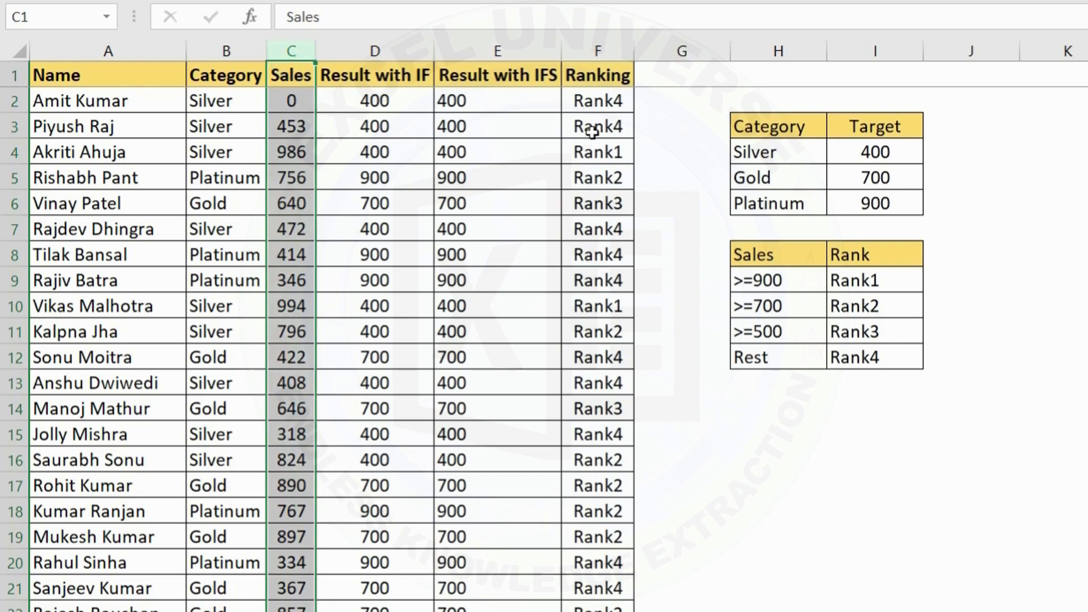
left_click_drag(597, 102, 595, 591)
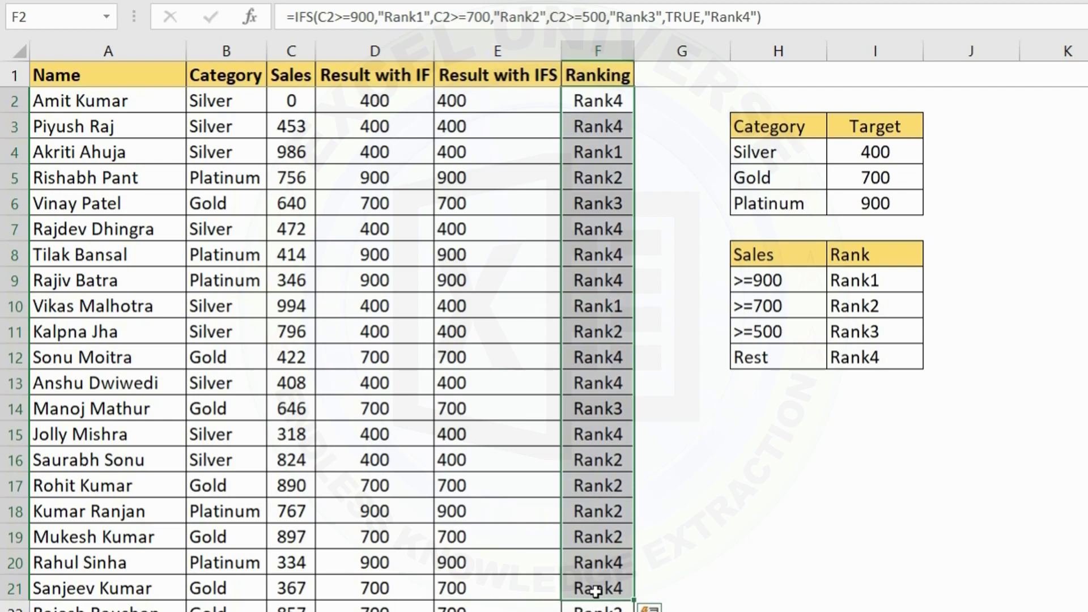
left_click(578, 396)
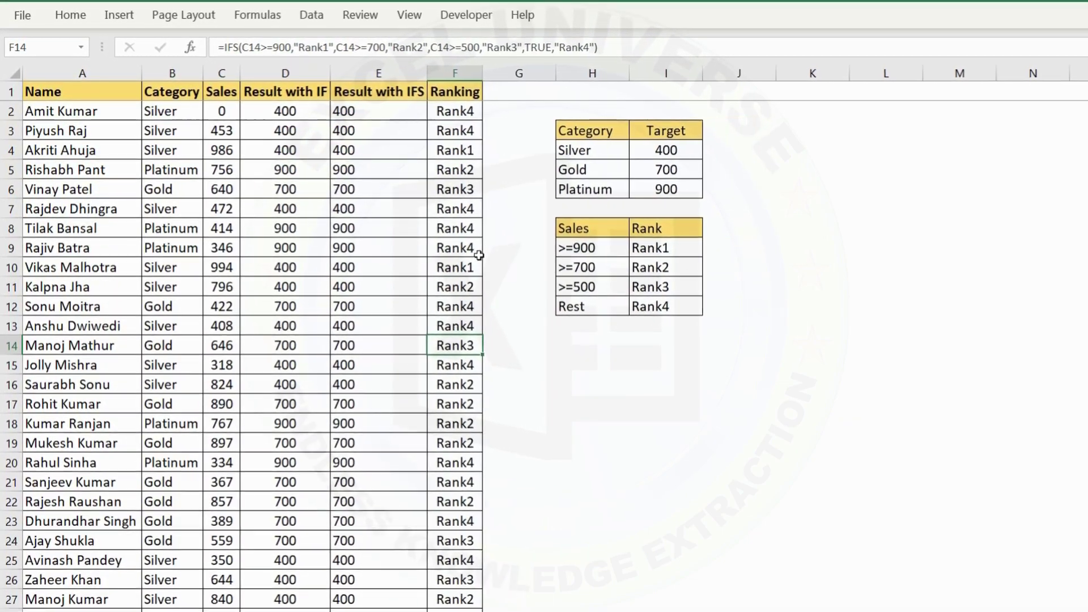
Review the nested IF formula in D2 of the Result with IF column, leaving it unedited
left_click(305, 92)
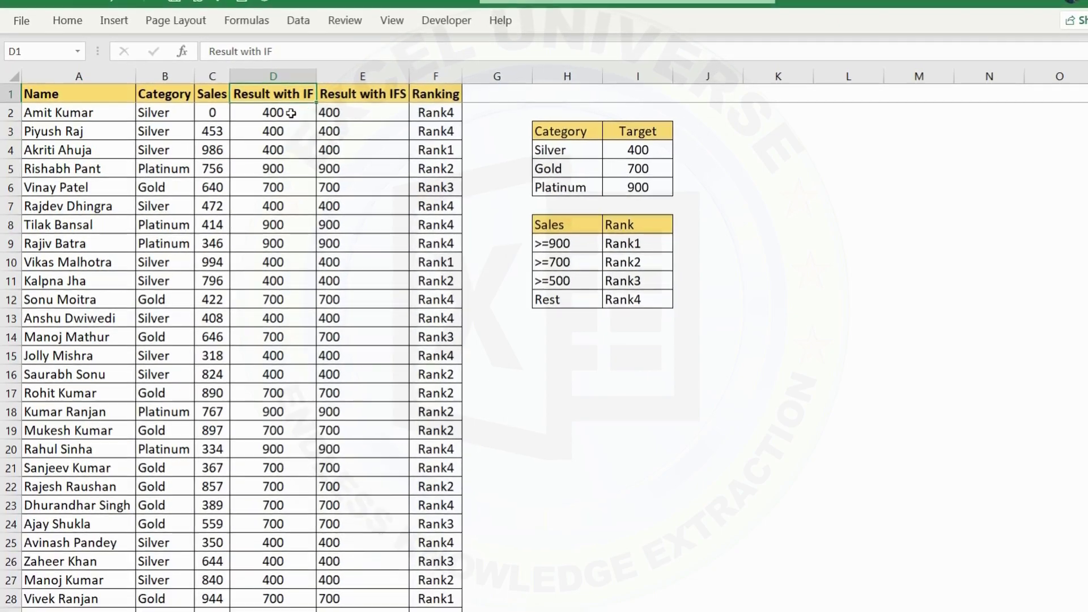
double_click(292, 114)
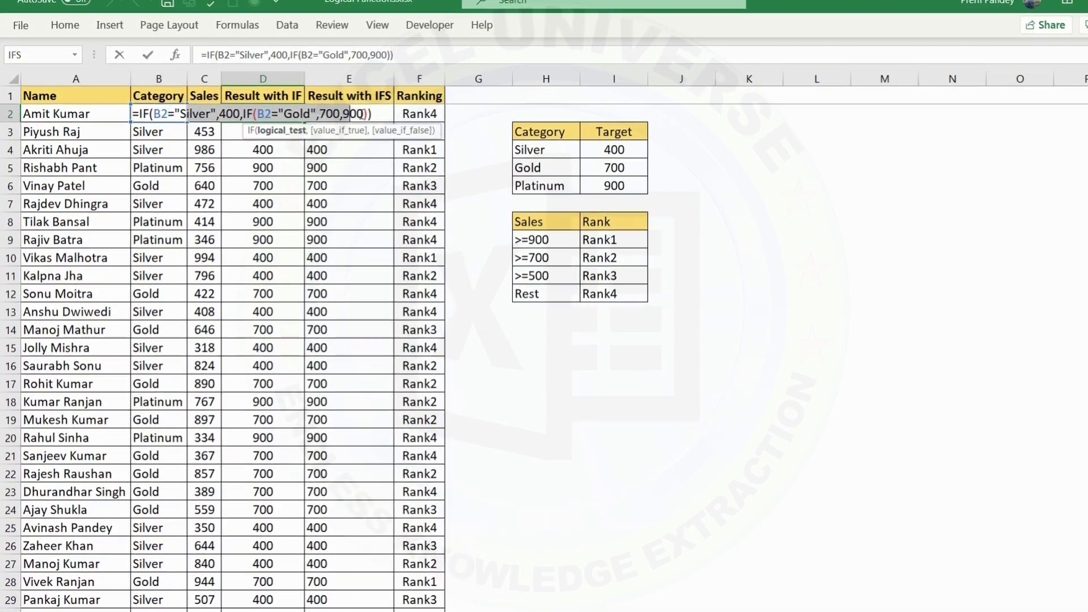
key("Escape")
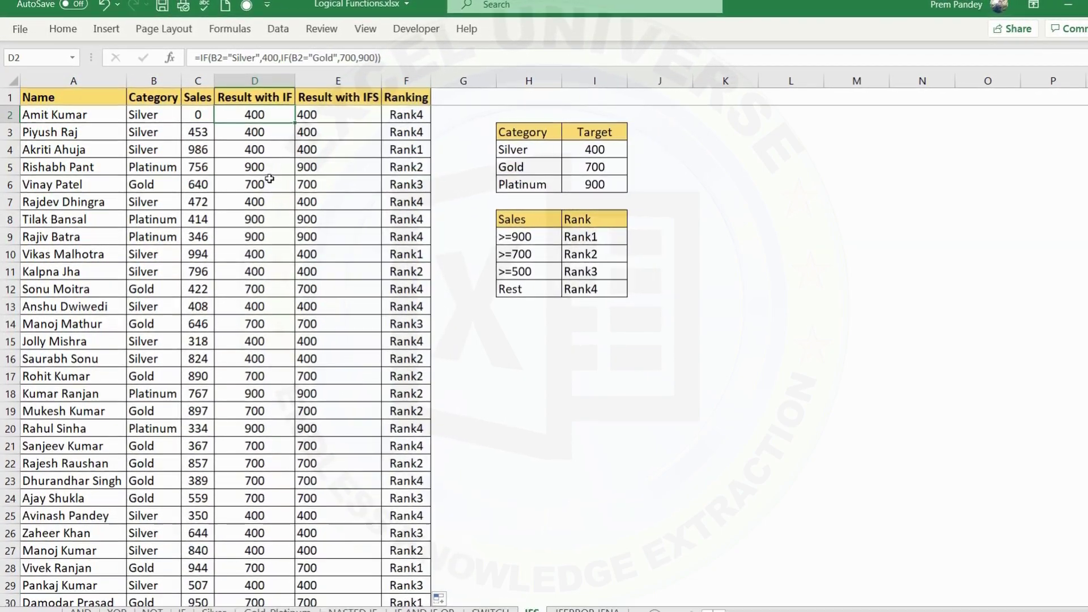